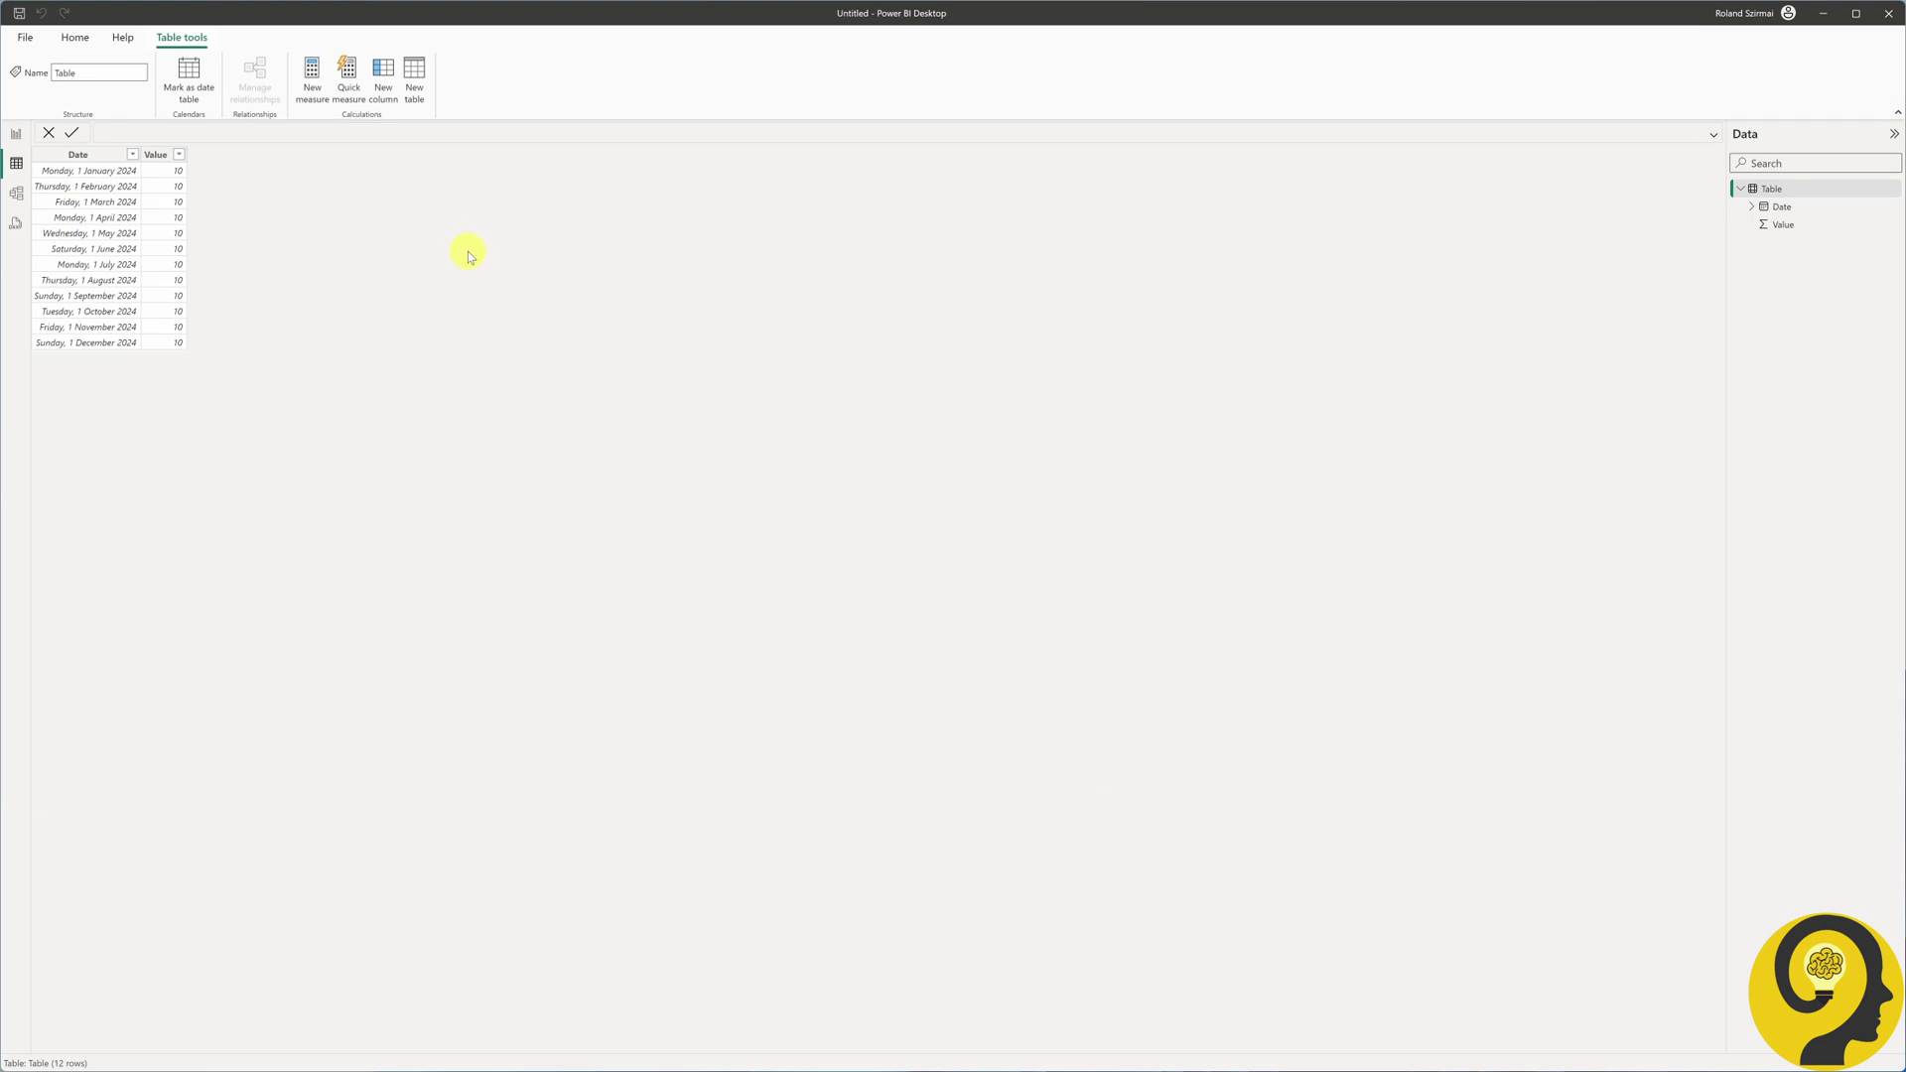
- Insert a column chart at the canvas lower left and enlarge it
left_click(16, 134)
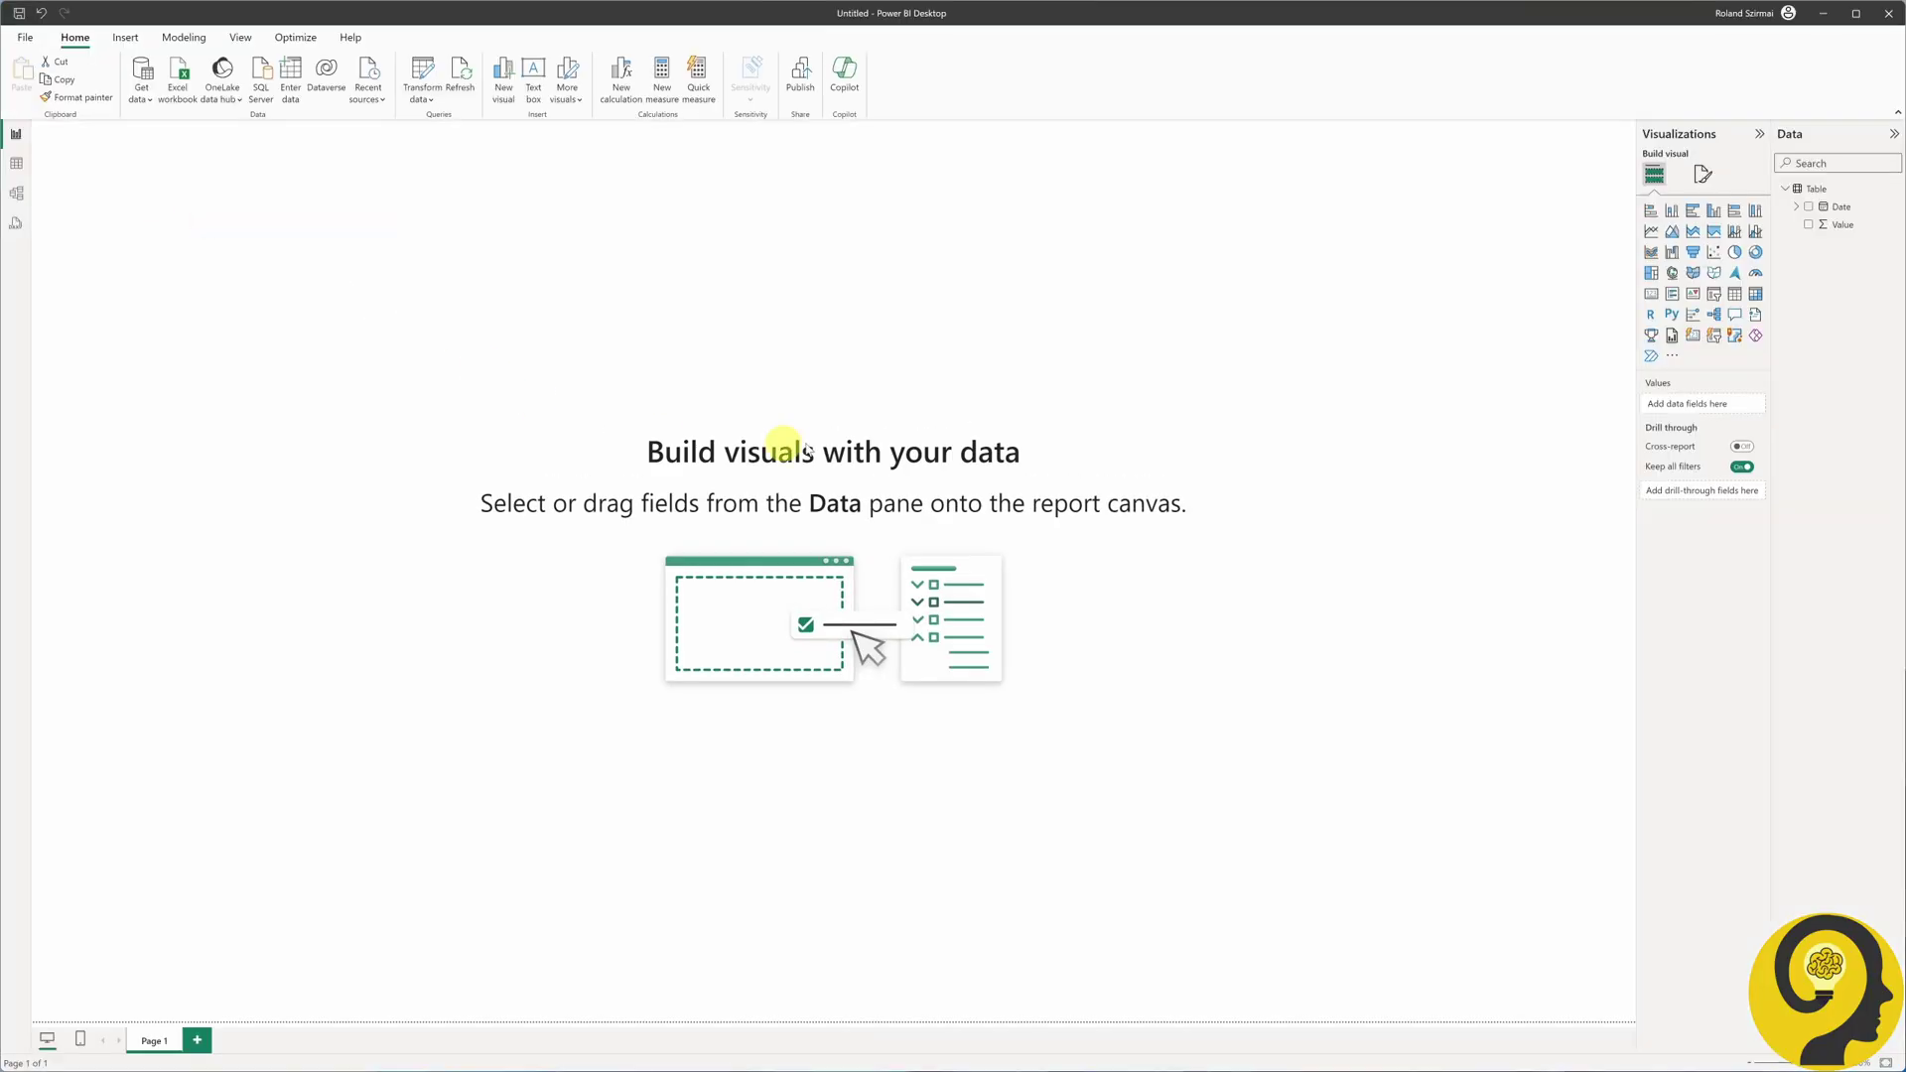
left_click(1713, 210)
left_click_drag(267, 331, 258, 883)
left_click_drag(382, 672, 838, 502)
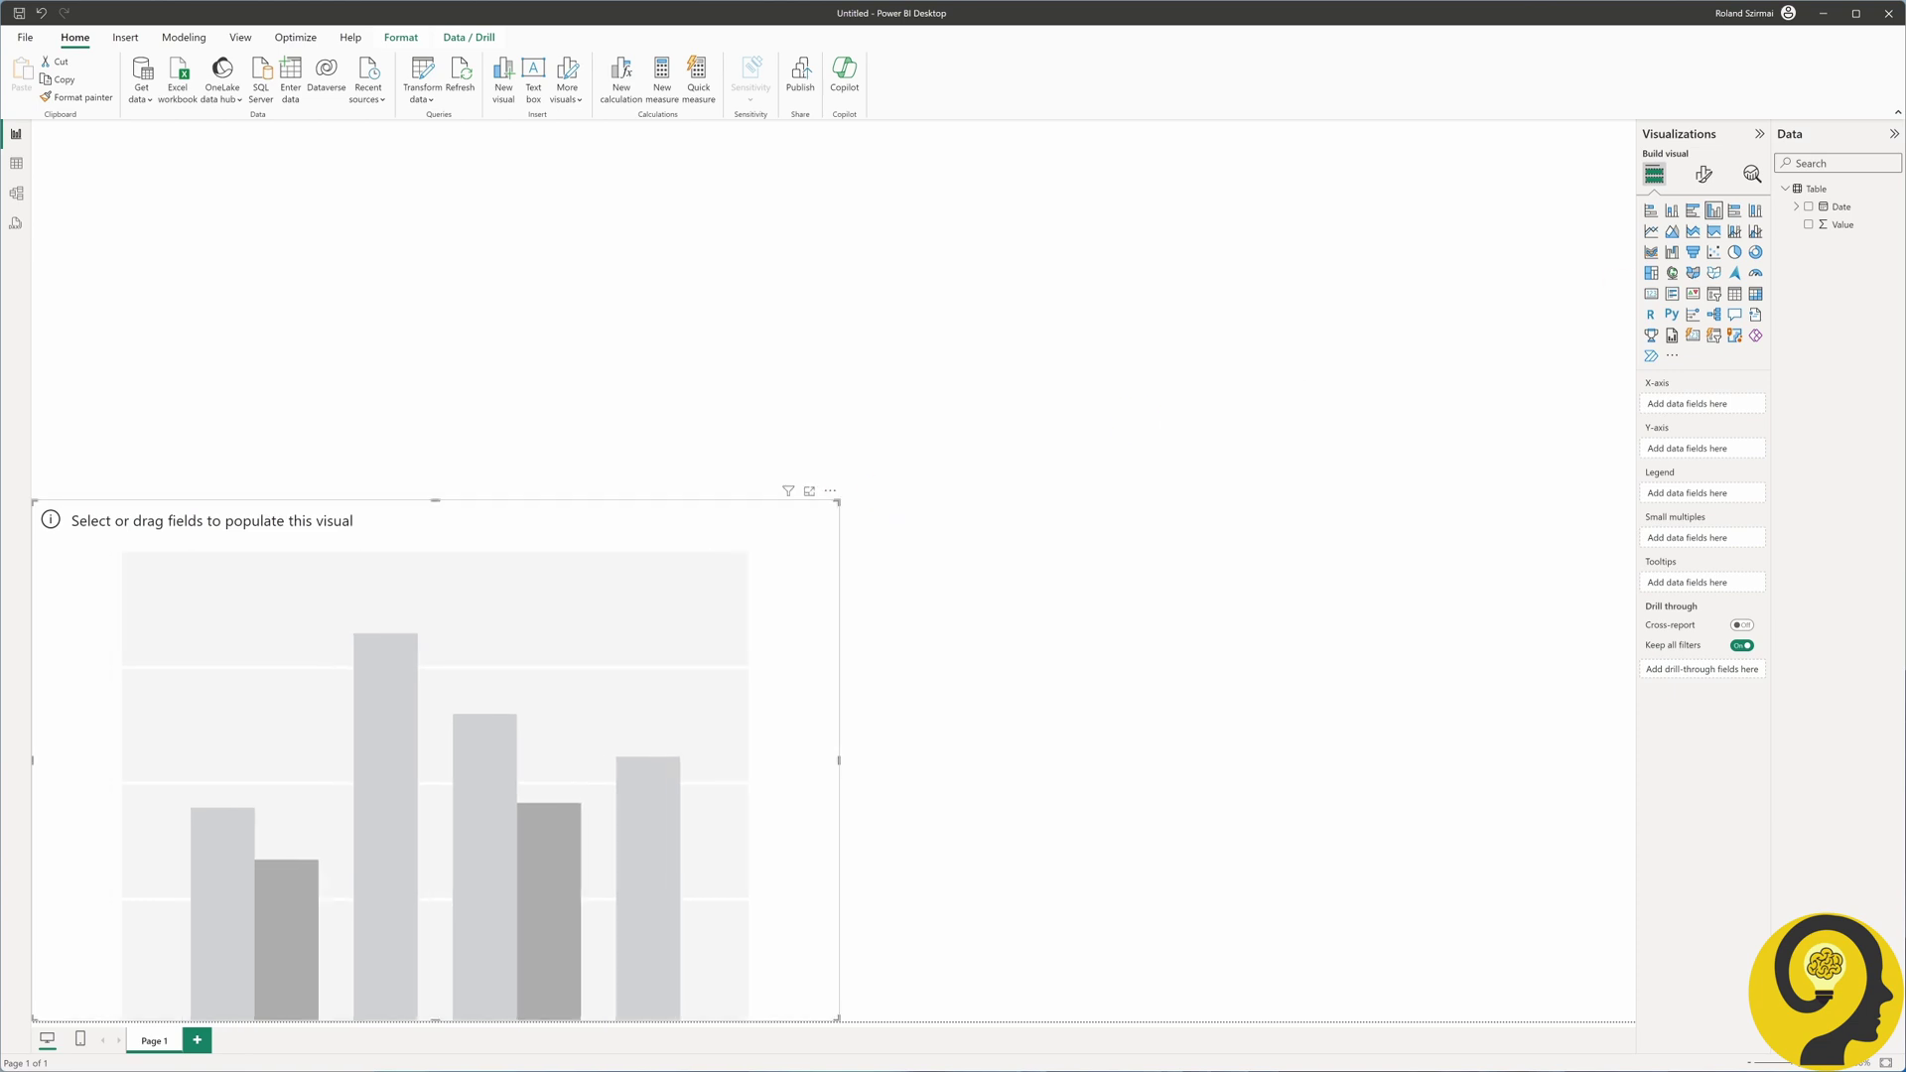
- Put Date on the axis with only Month kept, and add Value as Sum of Value
left_click(1809, 207)
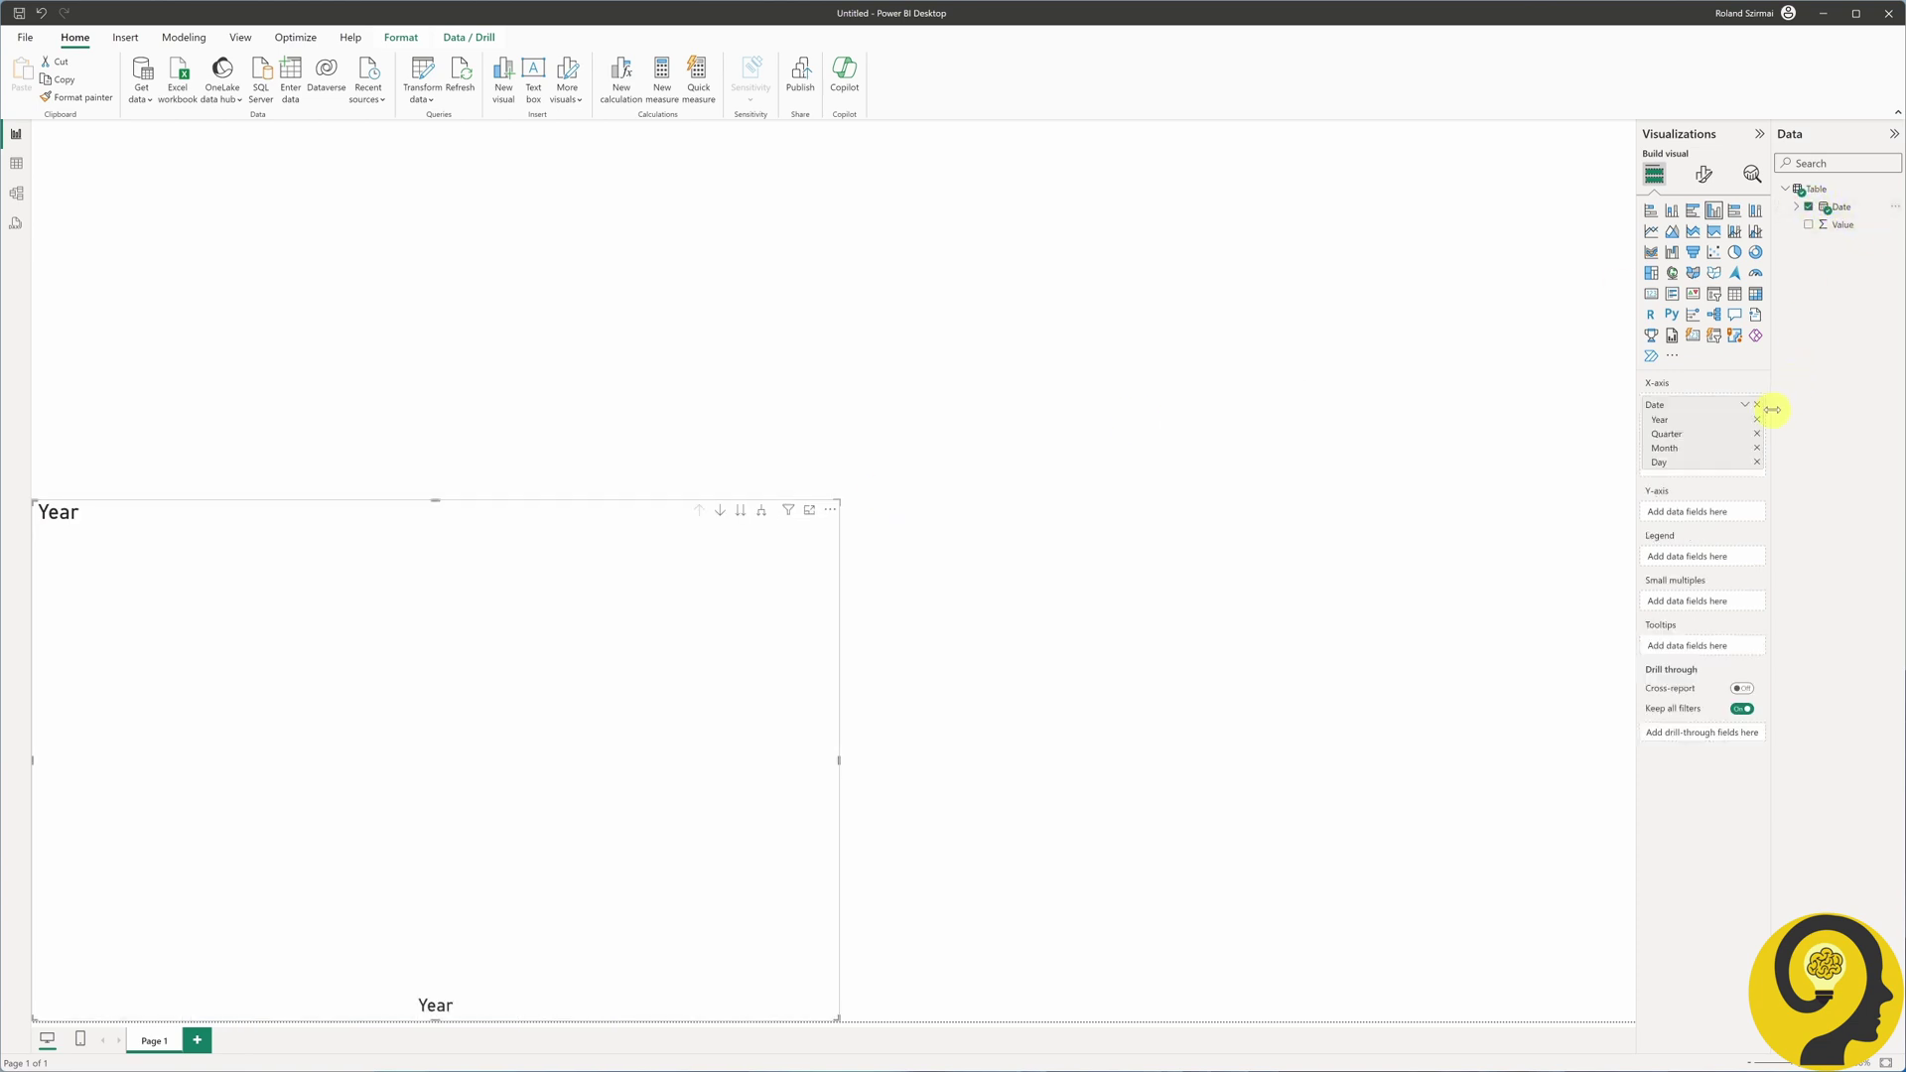
left_click(1756, 419)
left_click(1757, 420)
left_click(1757, 434)
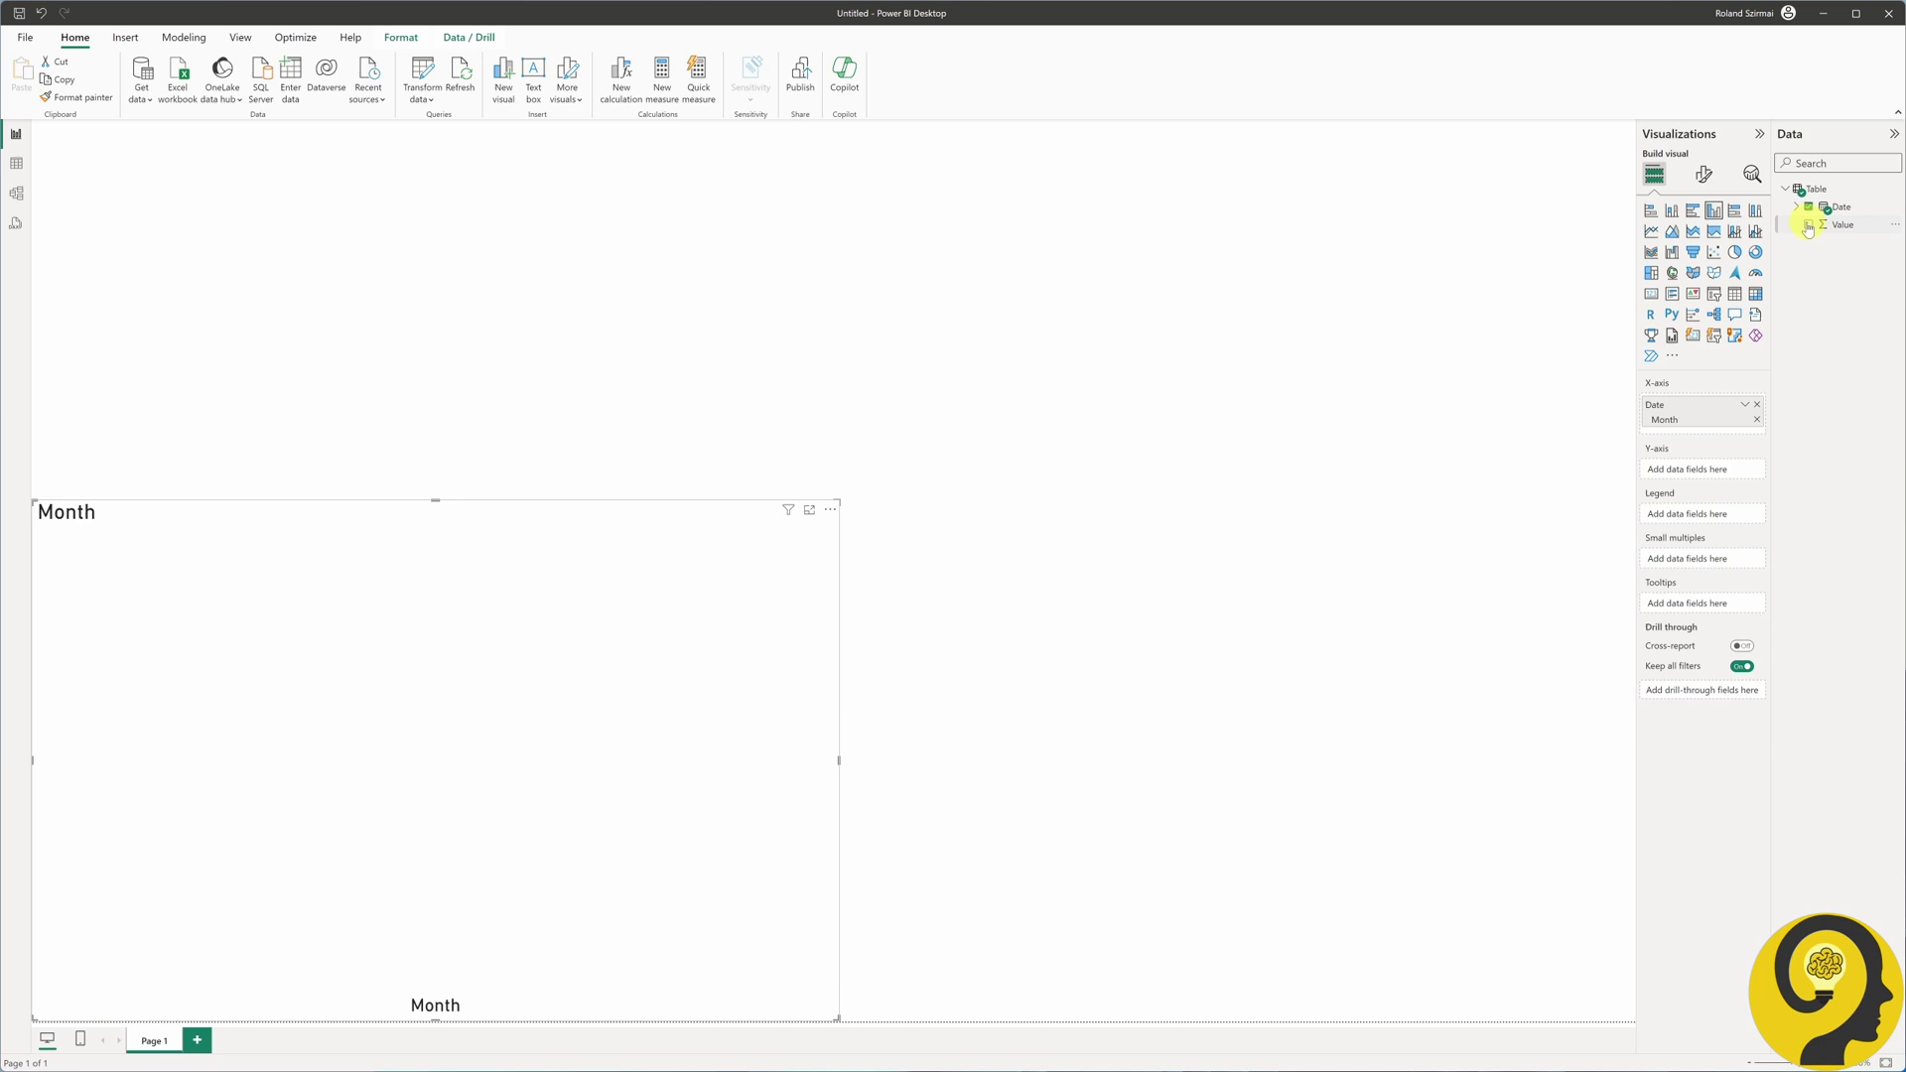
left_click(1808, 225)
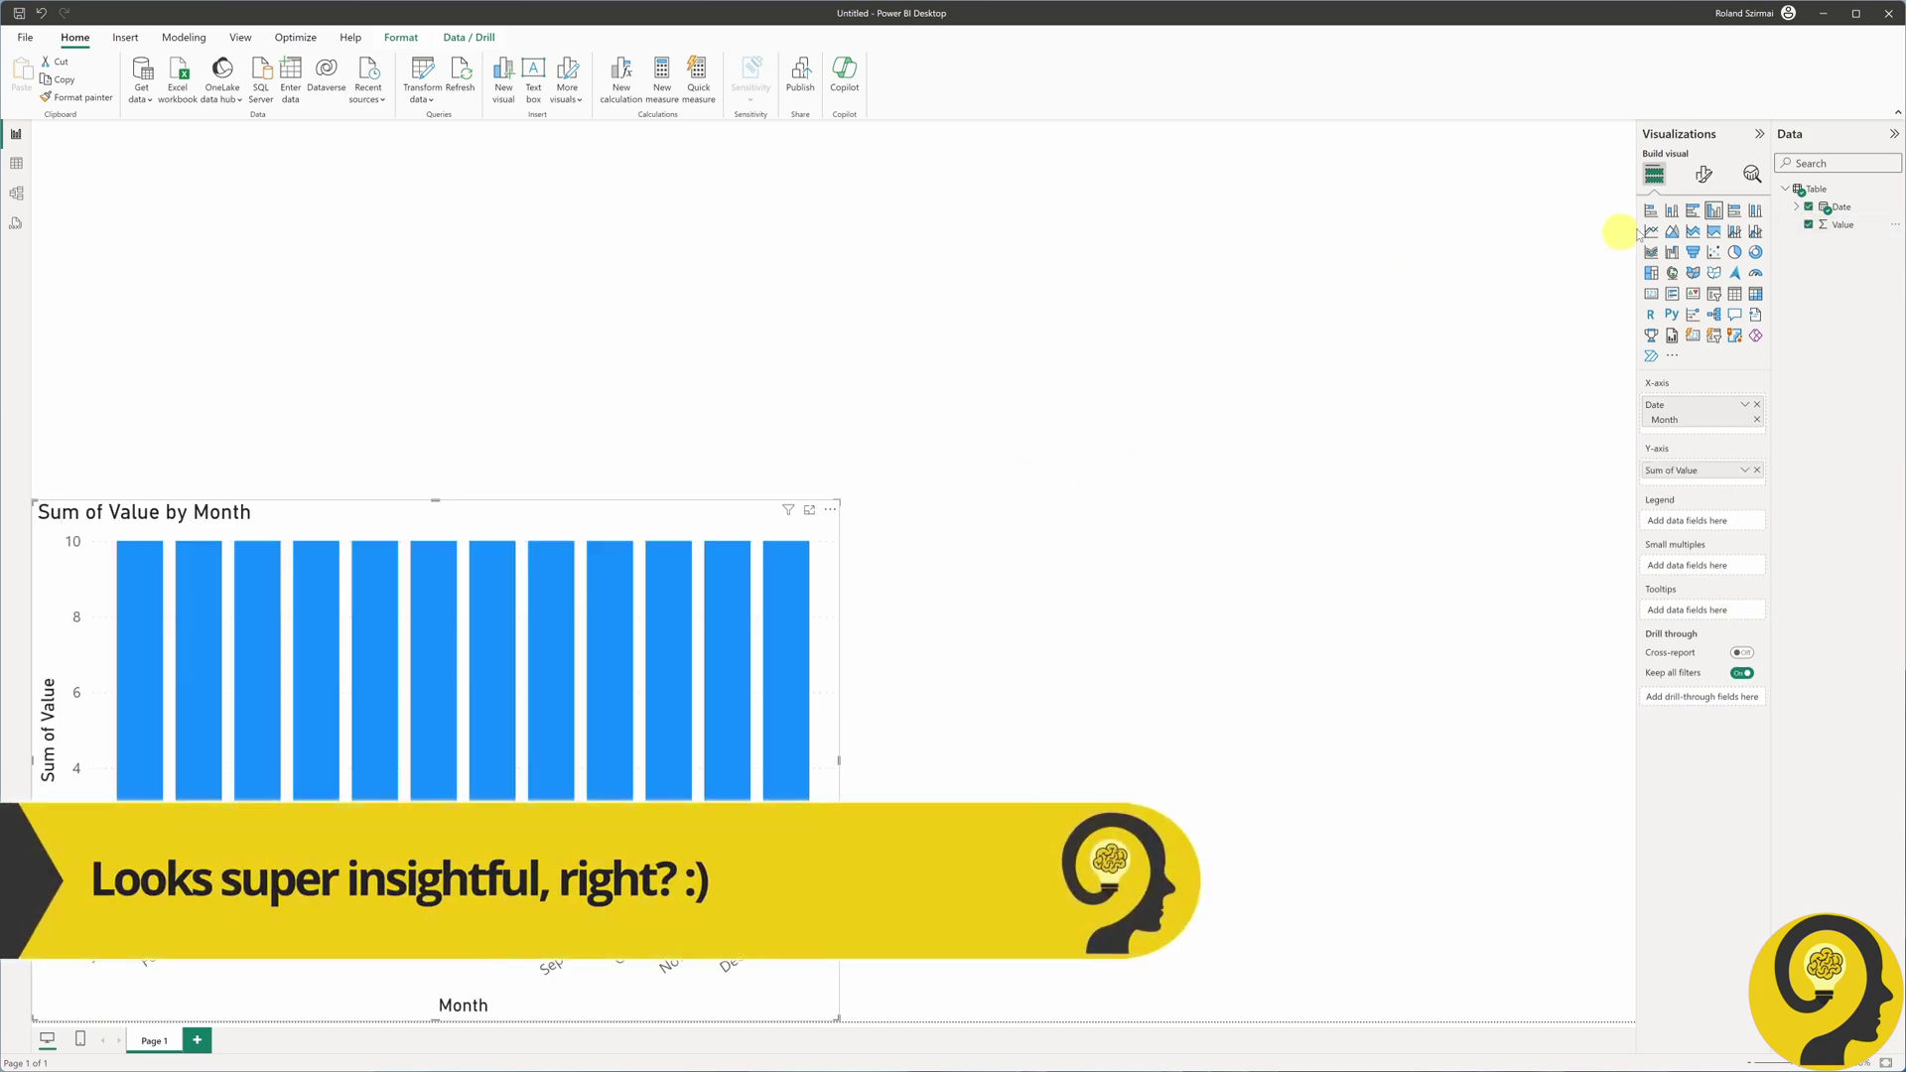
right_click(1811, 189)
- Start the Visual Title measure with VAR _StartDate = MIN('Table'[Date])
left_click(1799, 222)
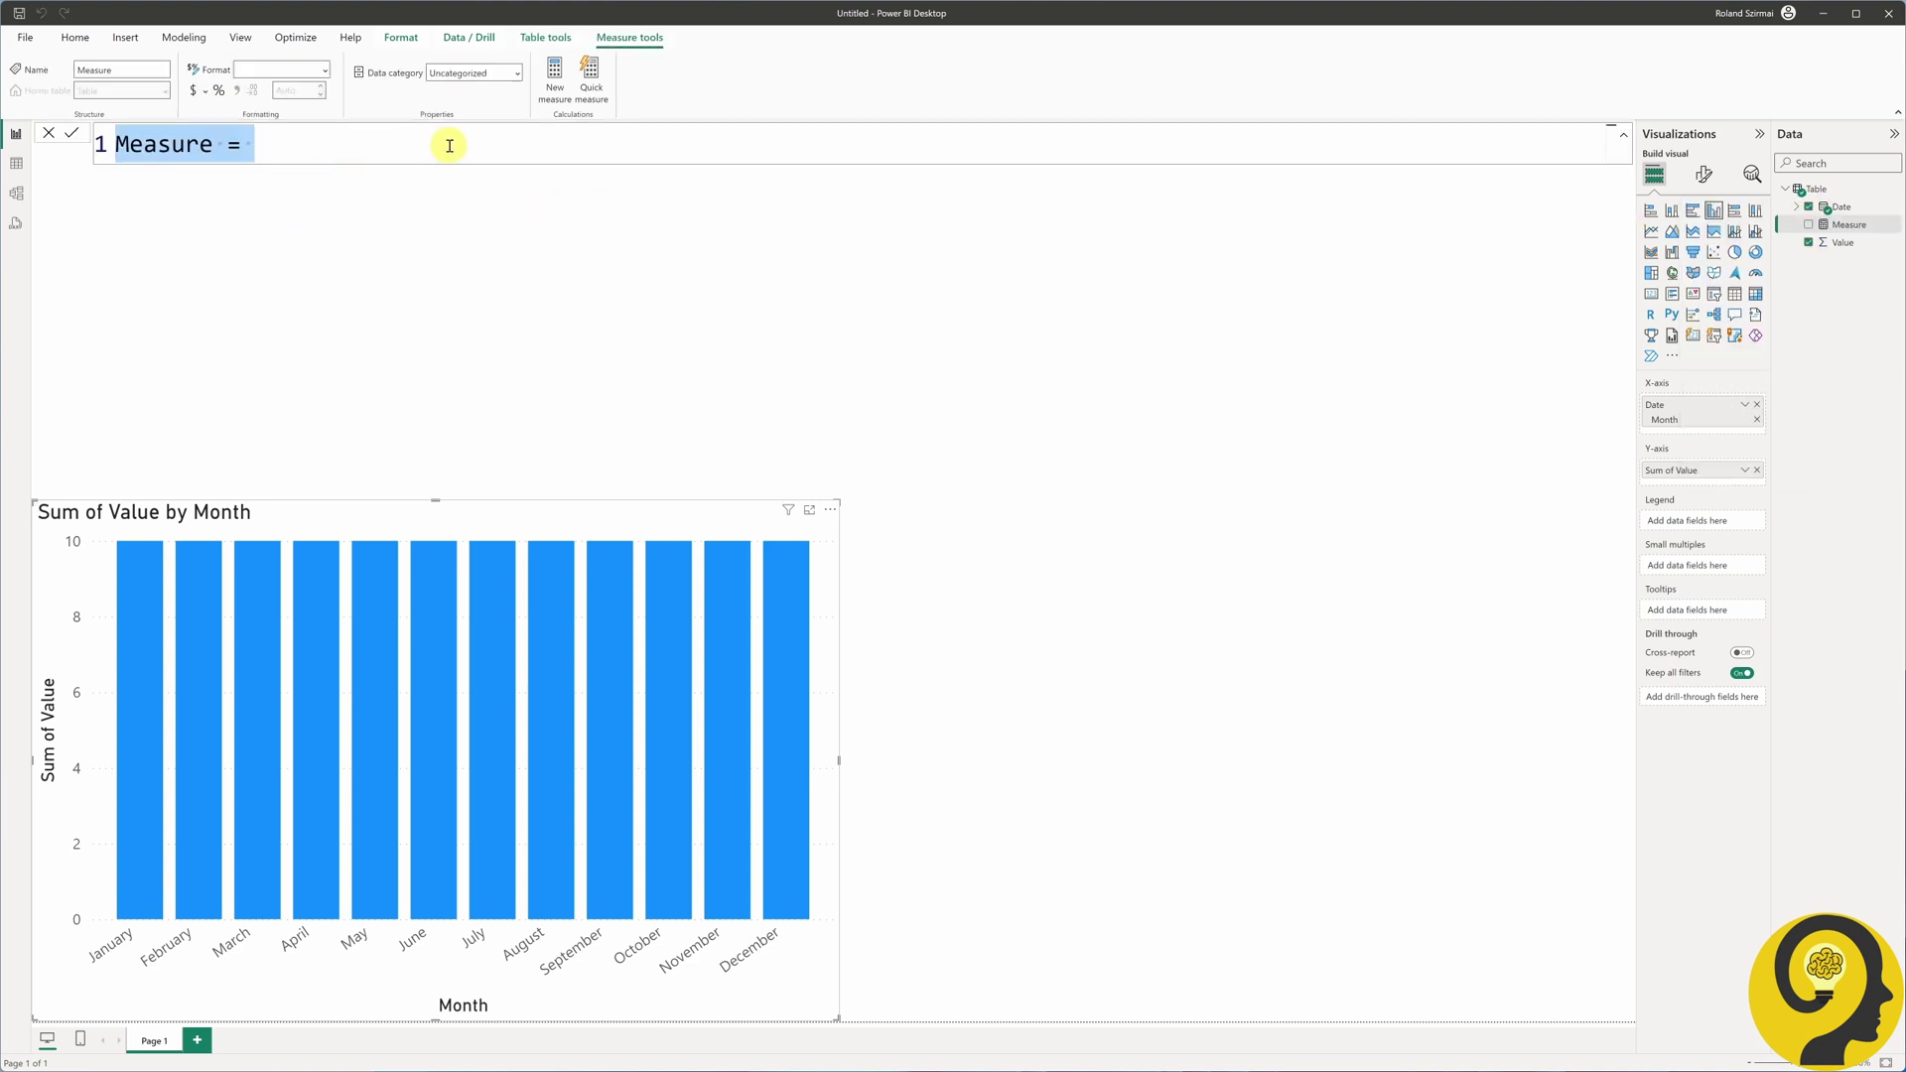
type("Visual")
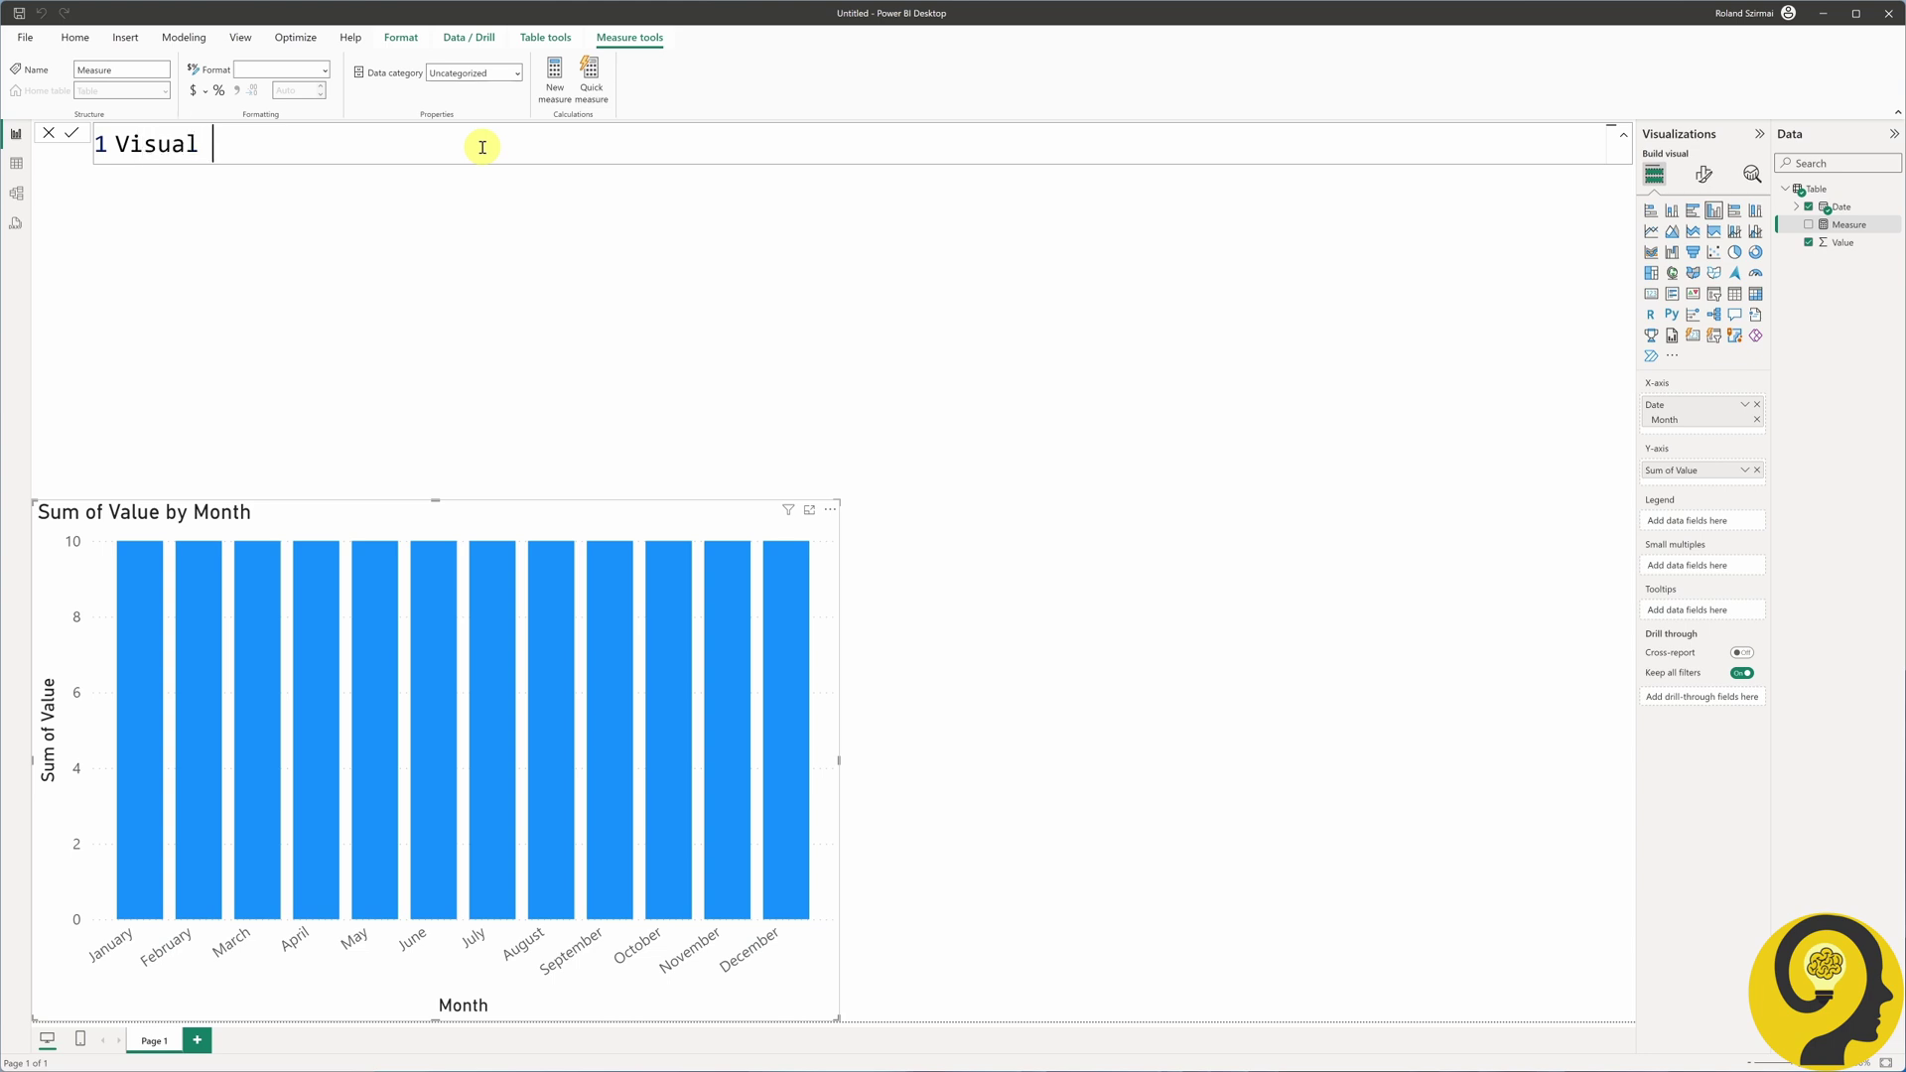
type(" Title =")
key("shift+Return")
type("V")
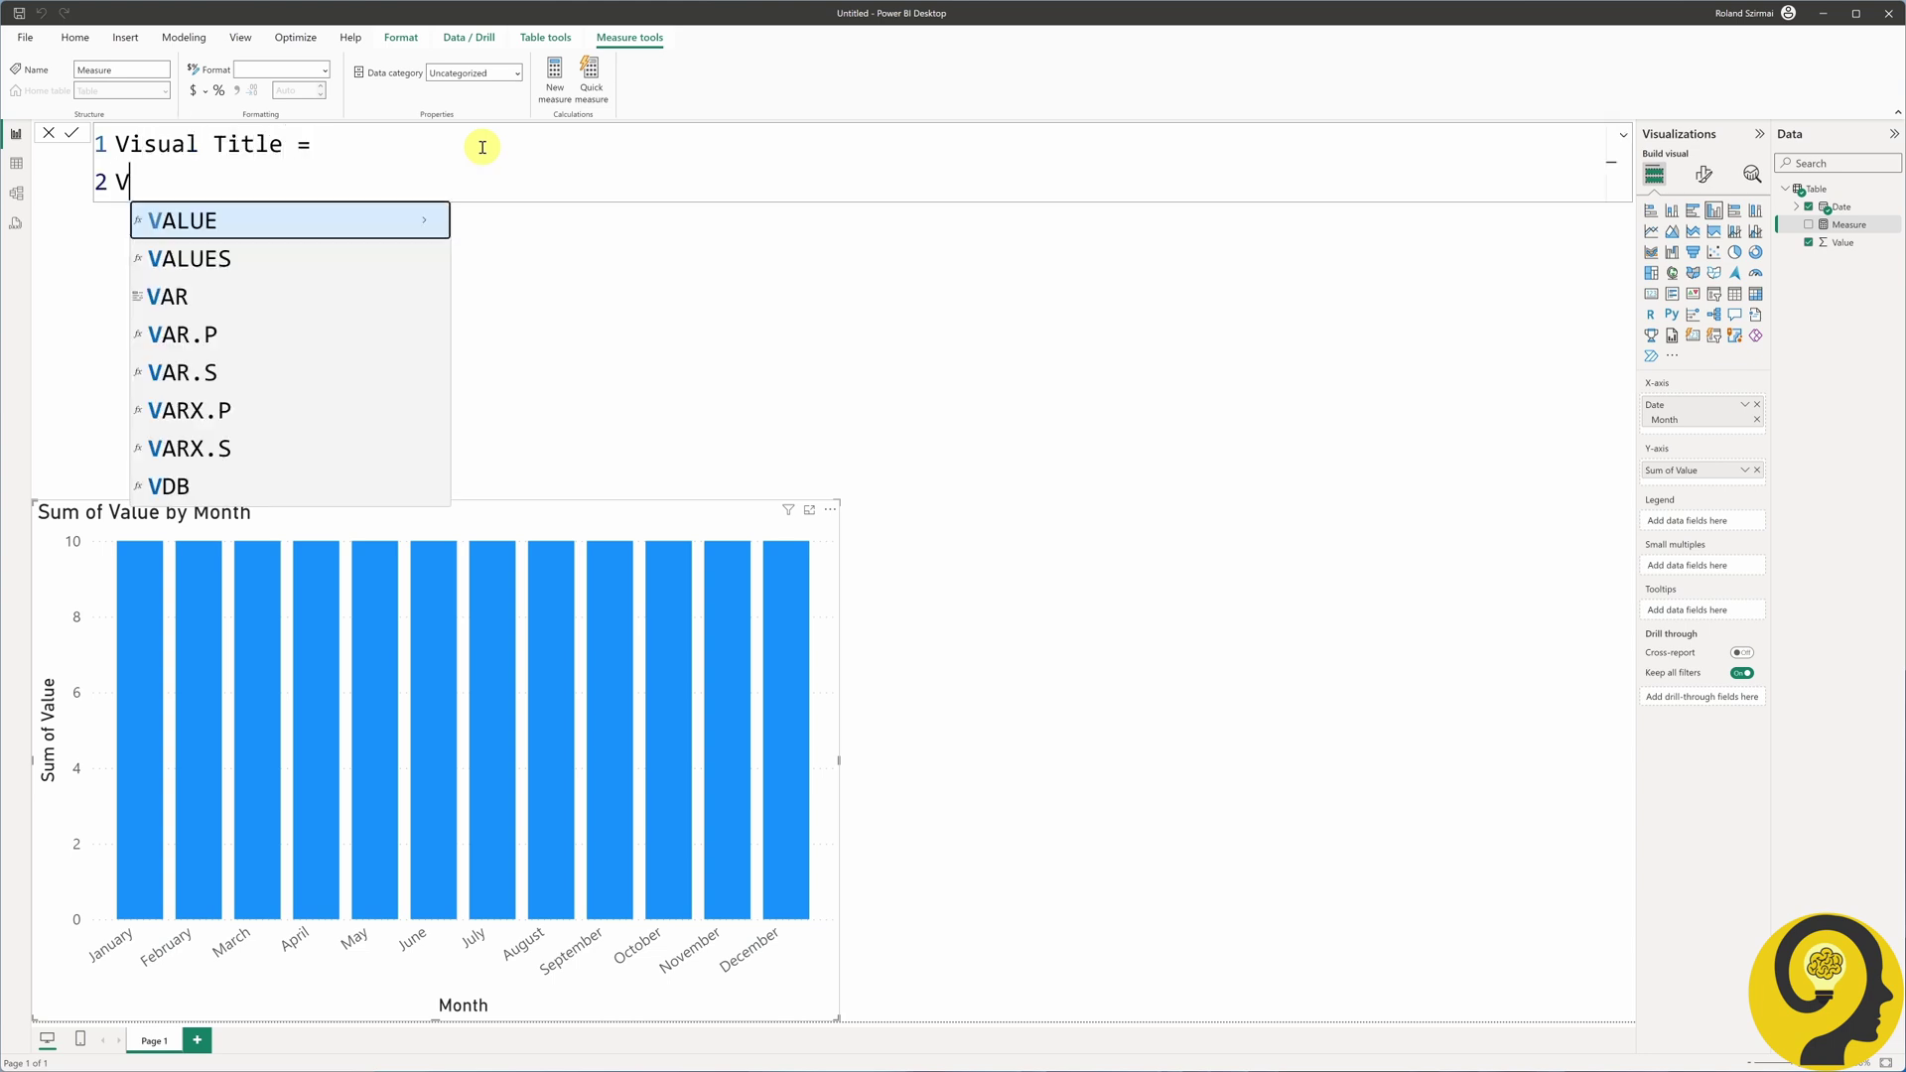
type("AR _StartDate = MIN('Table'[Date]")
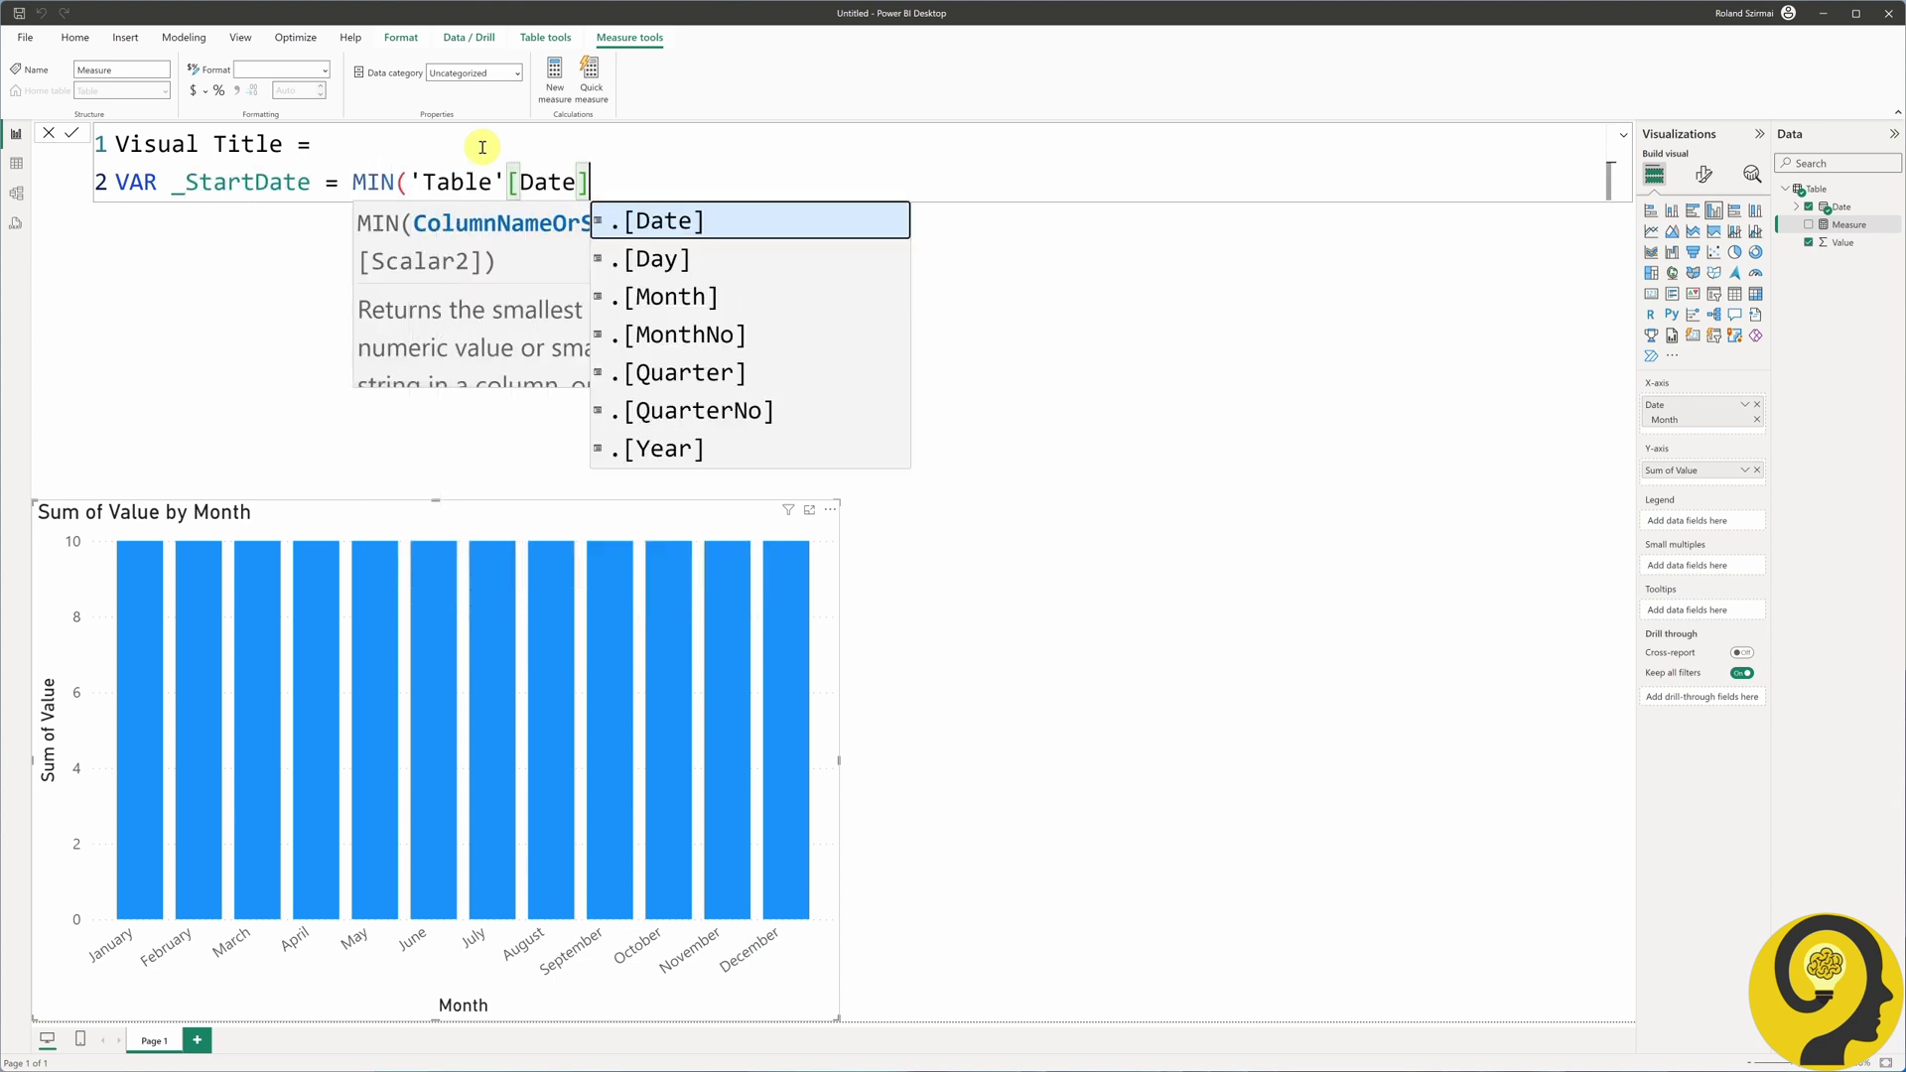
type(")")
- Add the variable VAR _EndDate = MAX('Table'[Date])
key("shift+Return")
type("VAR ")
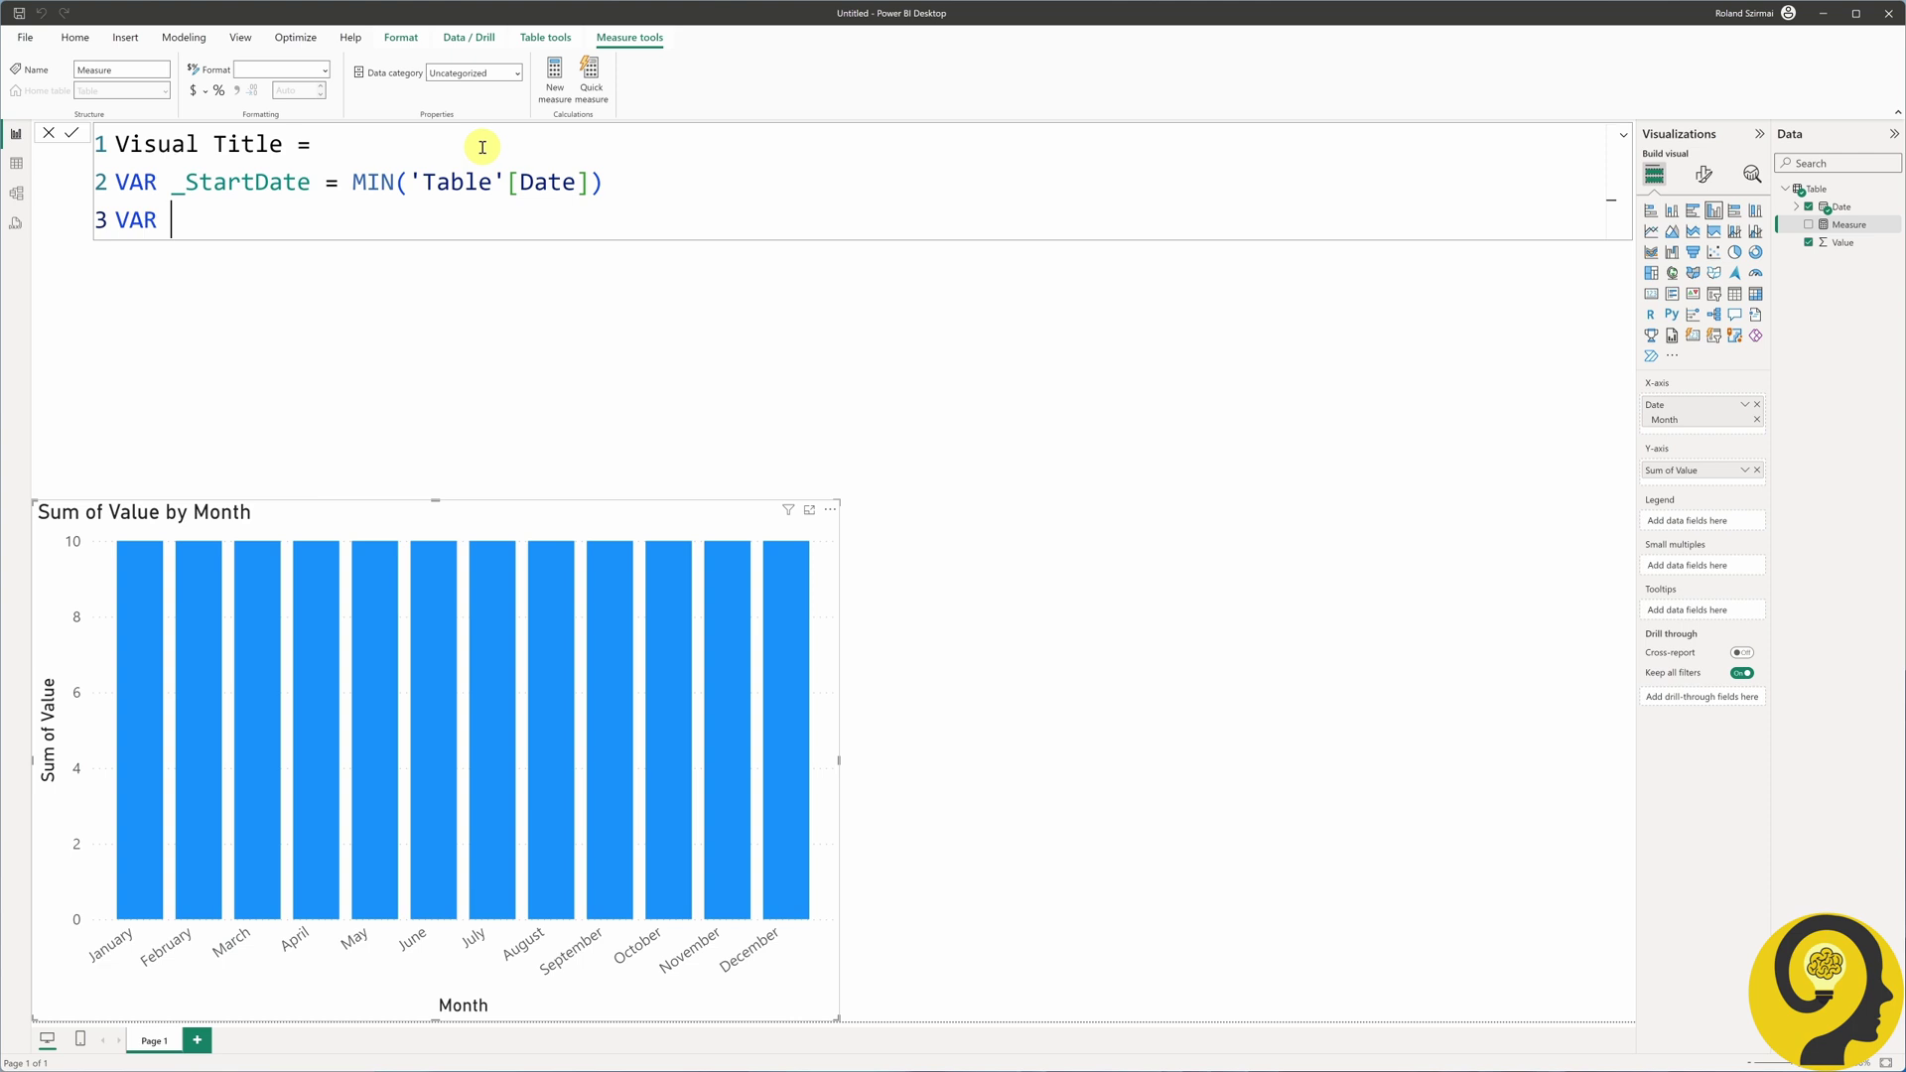
type("_EndDate = MAX(_StartDa")
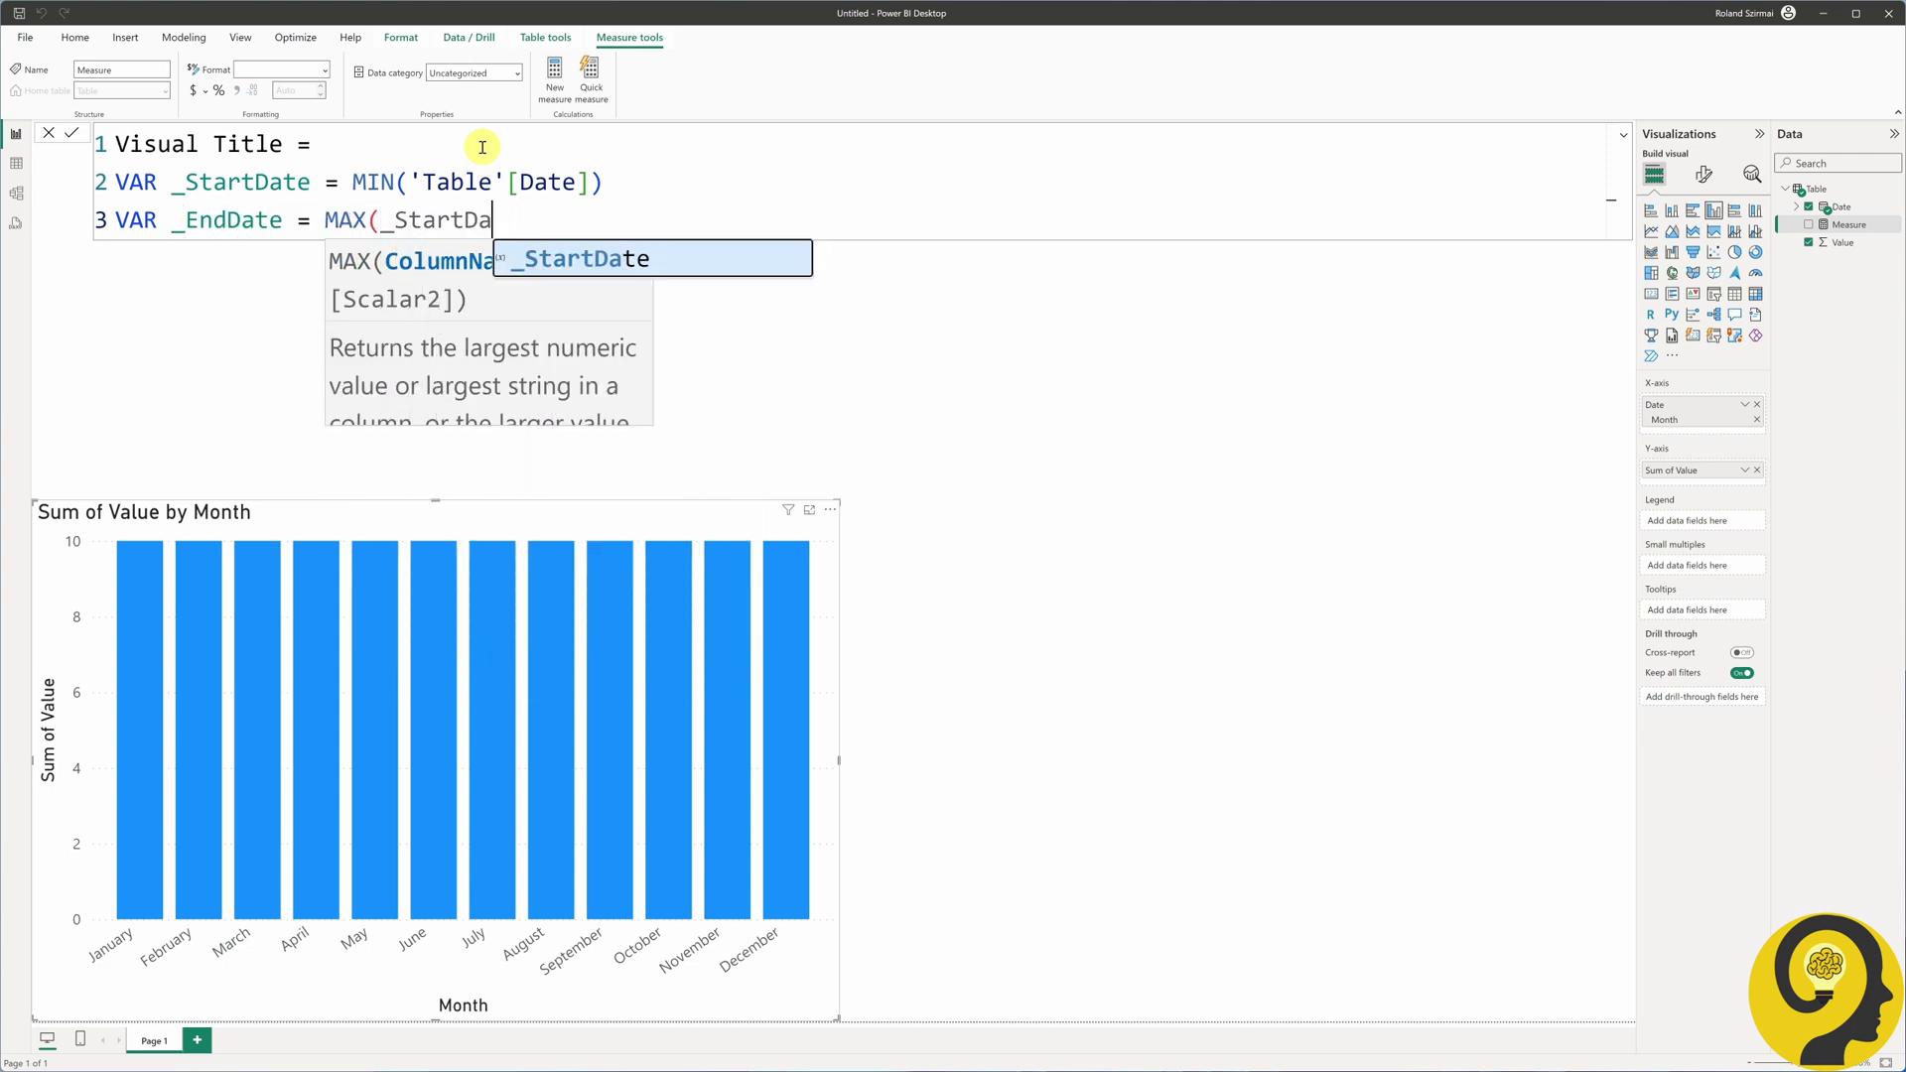
key("BackSpace")
key("BackSpace")
key("BackSpace")
key("BackSpace")
key("BackSpace")
key("BackSpace")
key("BackSpace")
key("BackSpace")
type("date")
key("Tab")
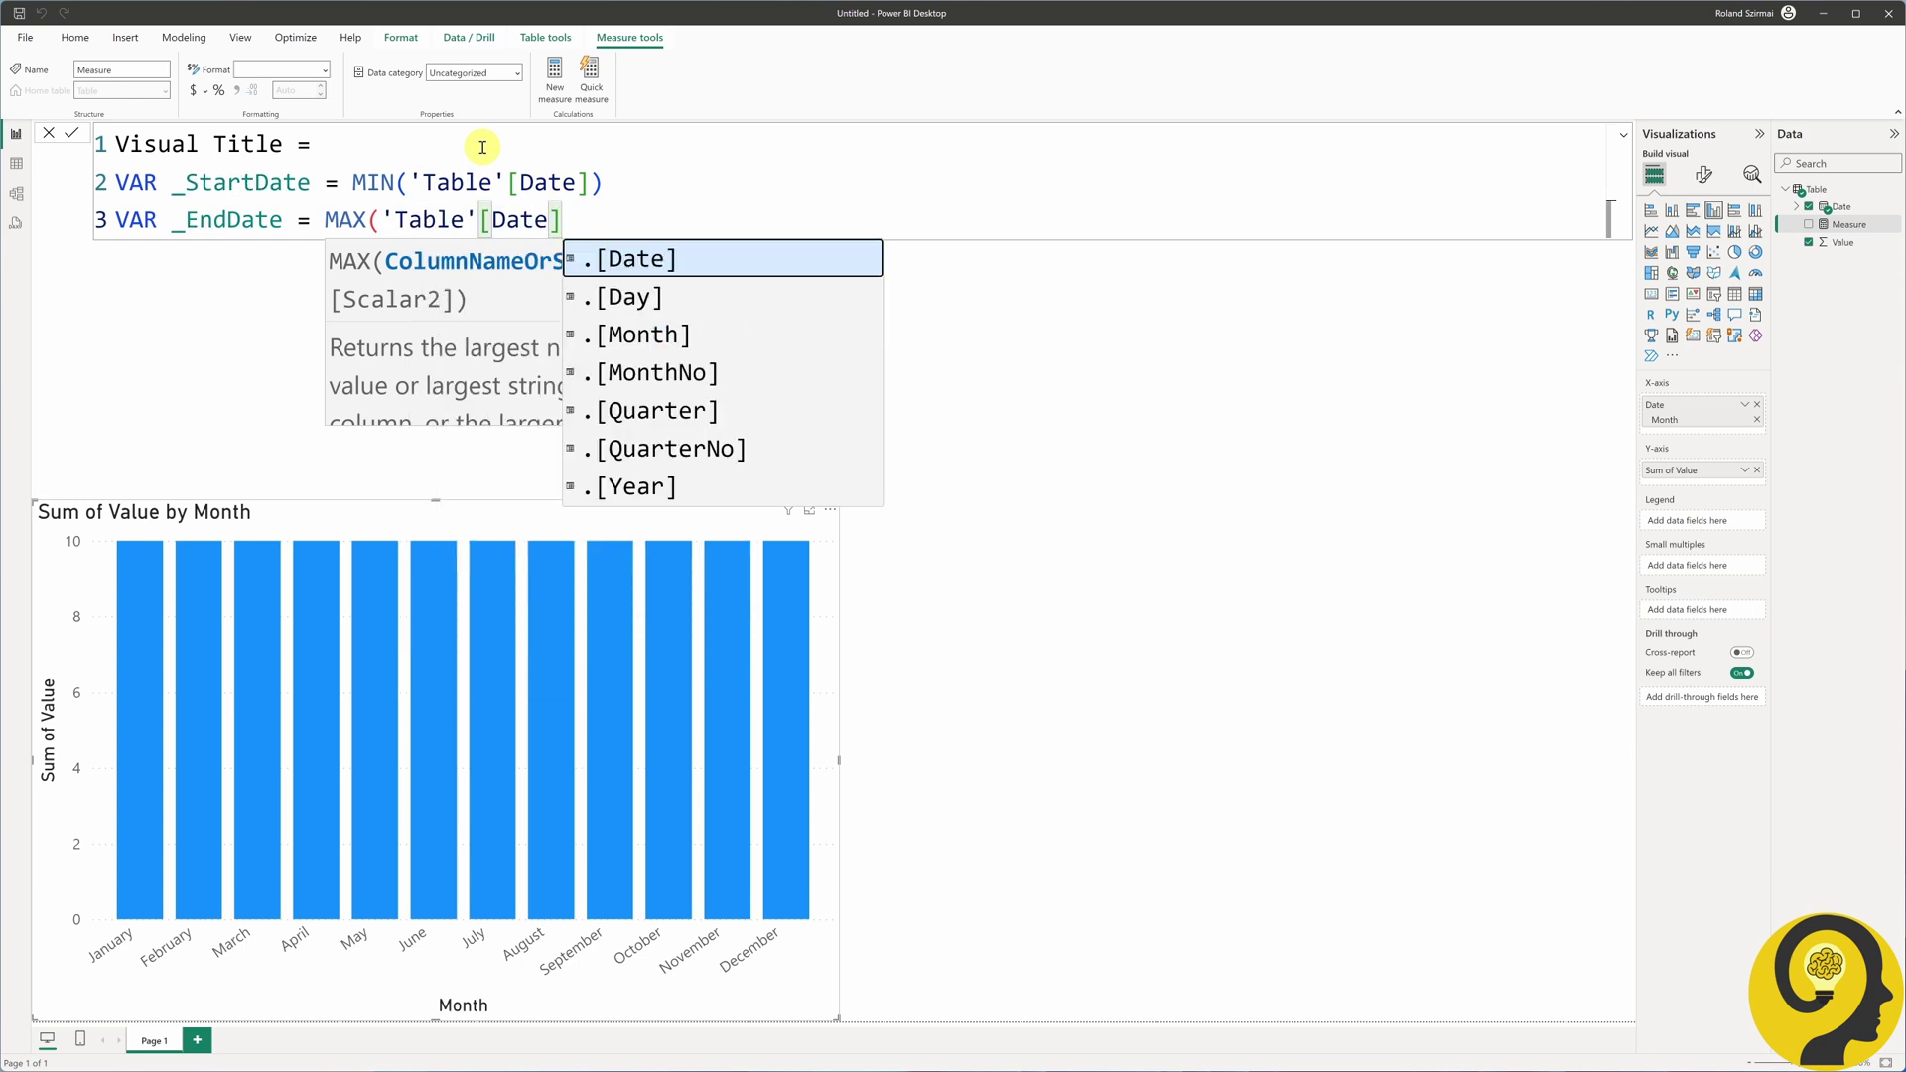
type(")")
- Return "Timeframe: " & _StartDate & " - " & _EndDate
key("shift+Return")
type("retur")
key("Tab")
key("shift+Return")
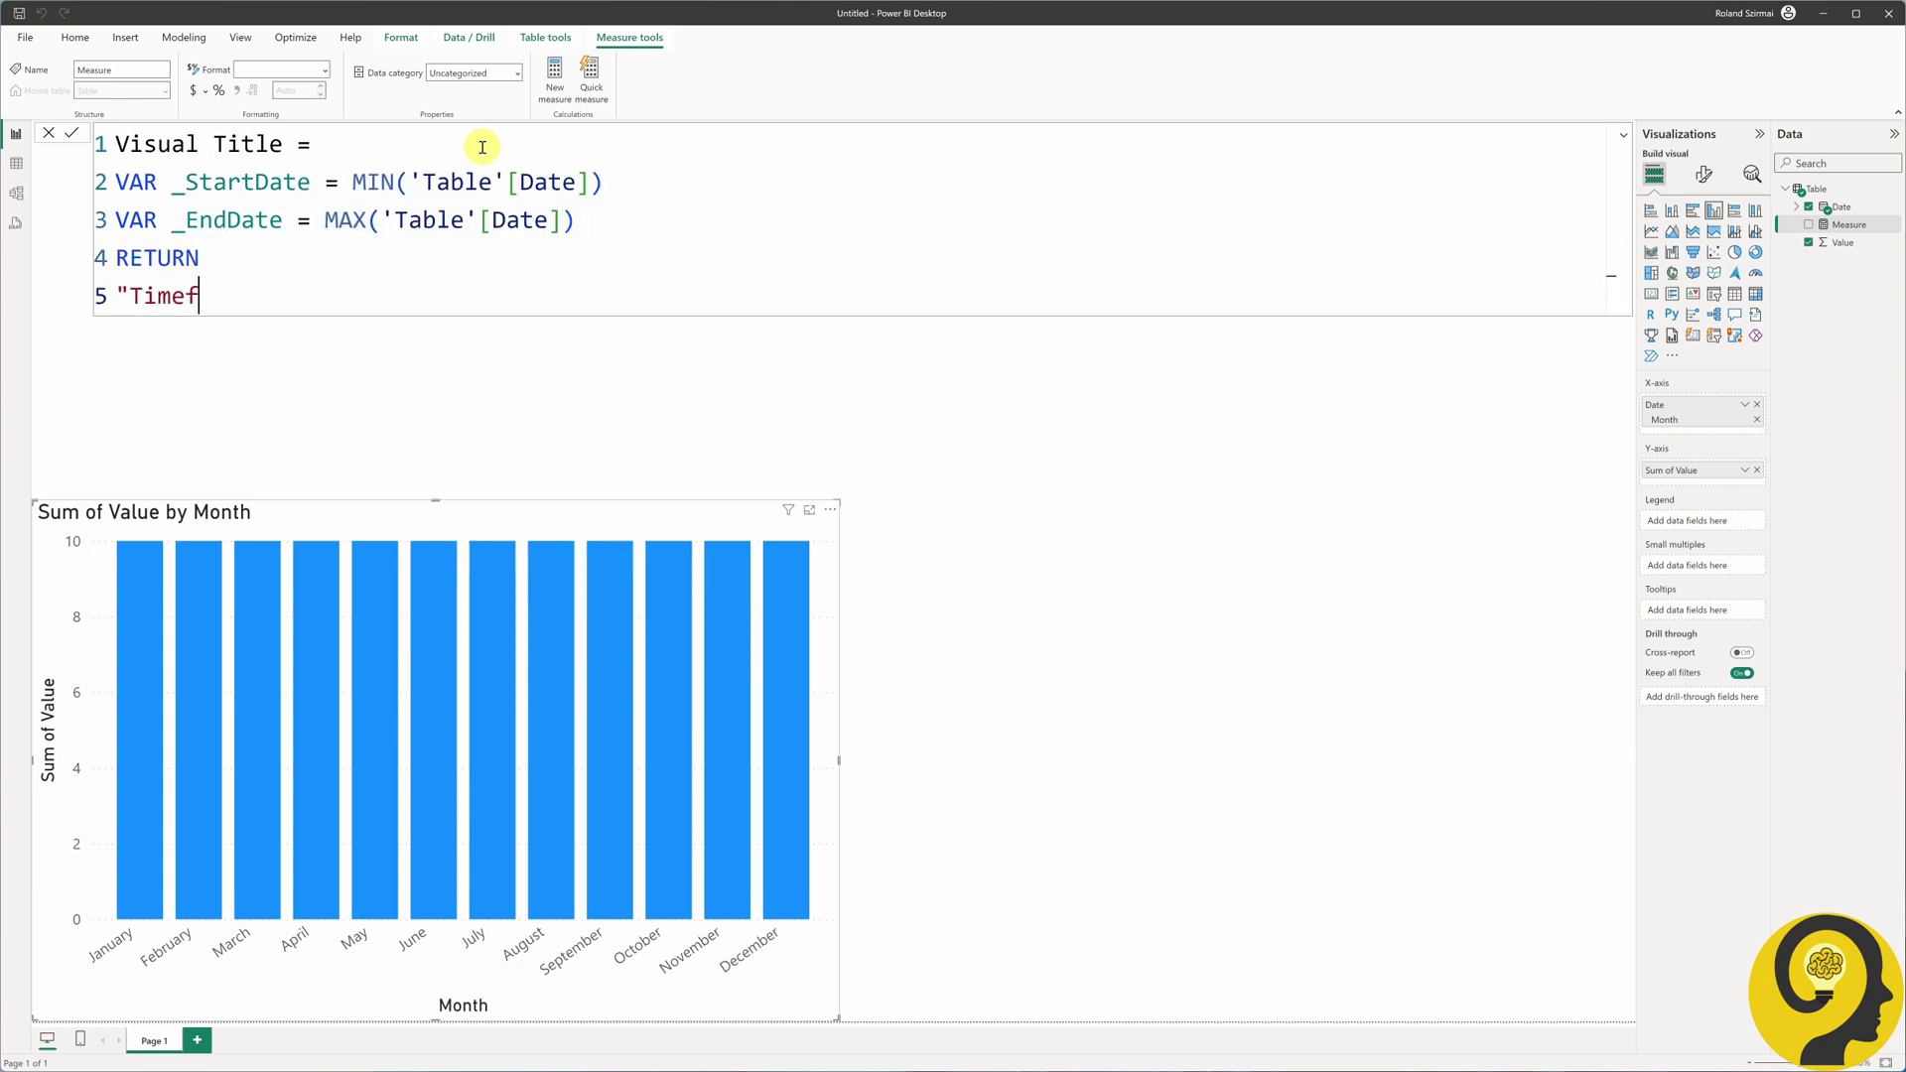
type("\"Timeframe: \" & _StartDate & \" - \" & ")
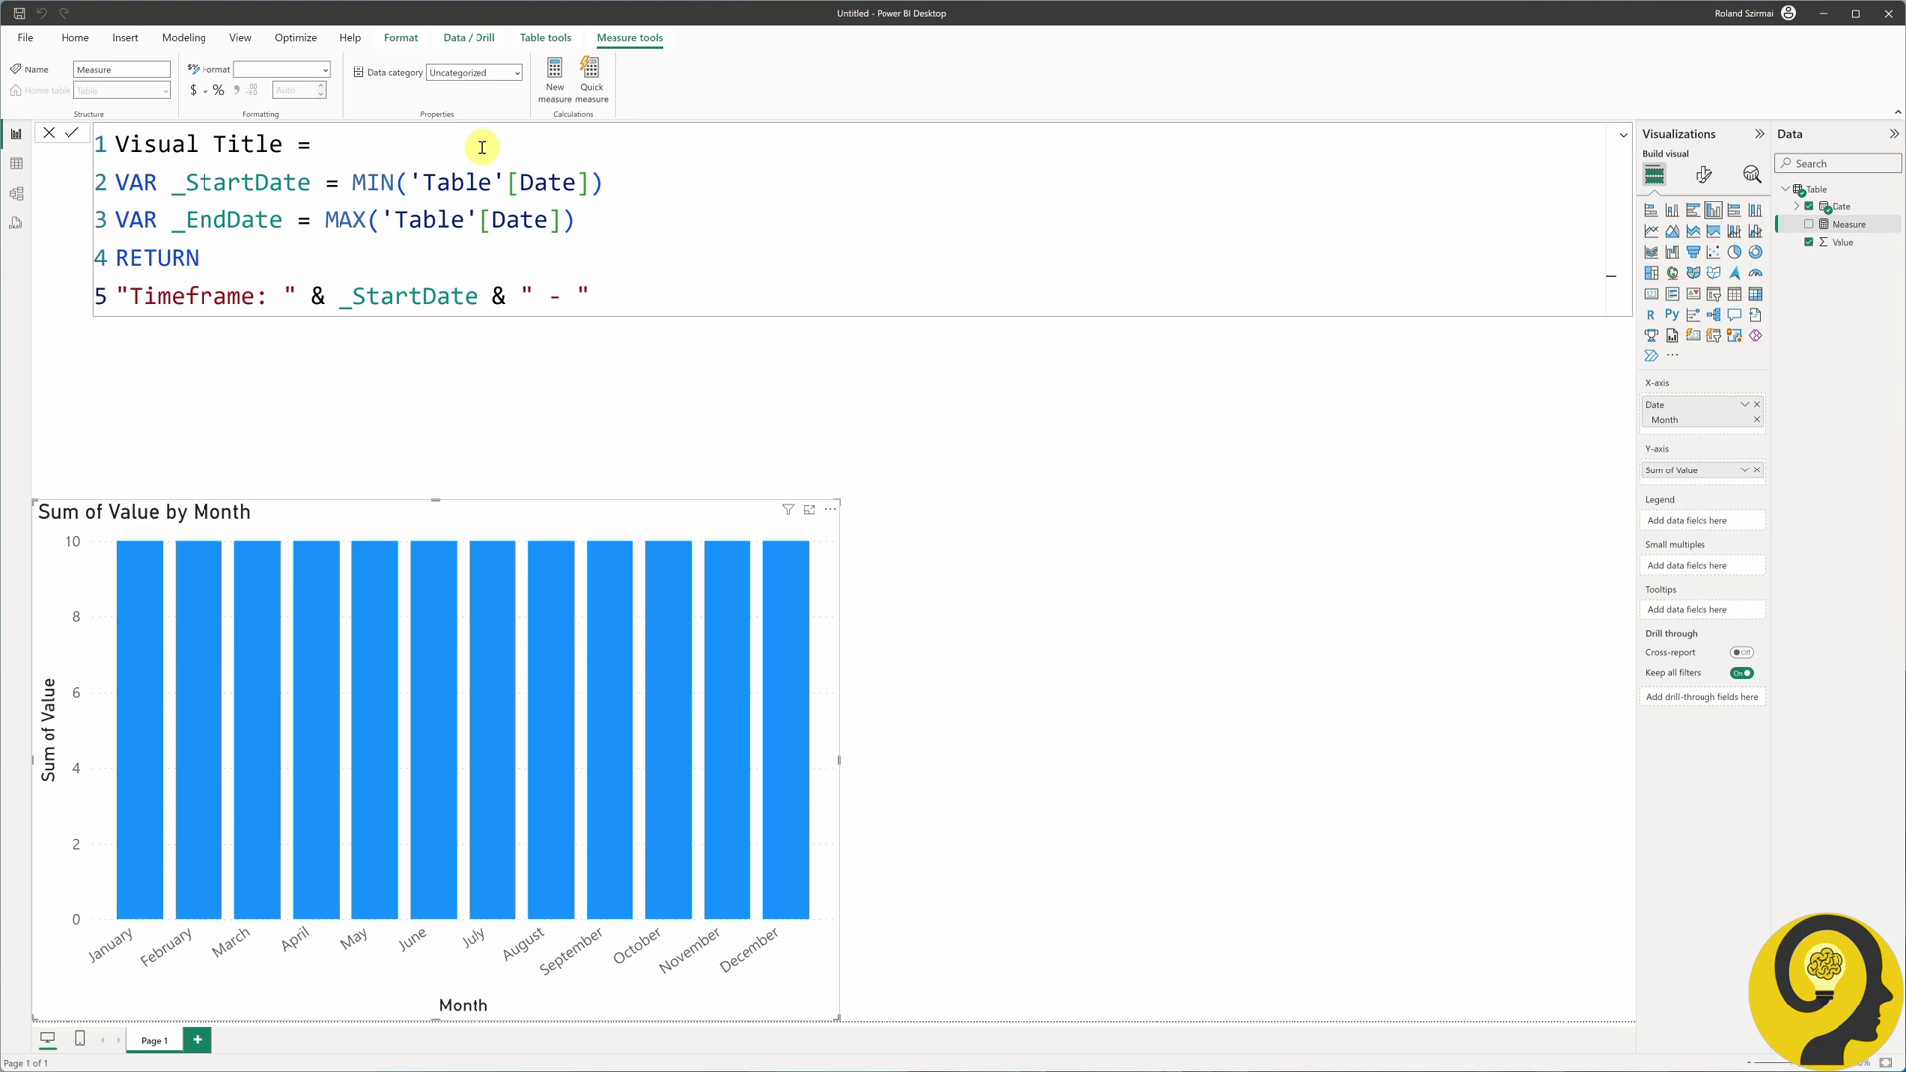
type("_EndDate")
- Wrap the start date's MIN in FORMAT with "D Mmm YYYY"
left_click(353, 181)
type("for")
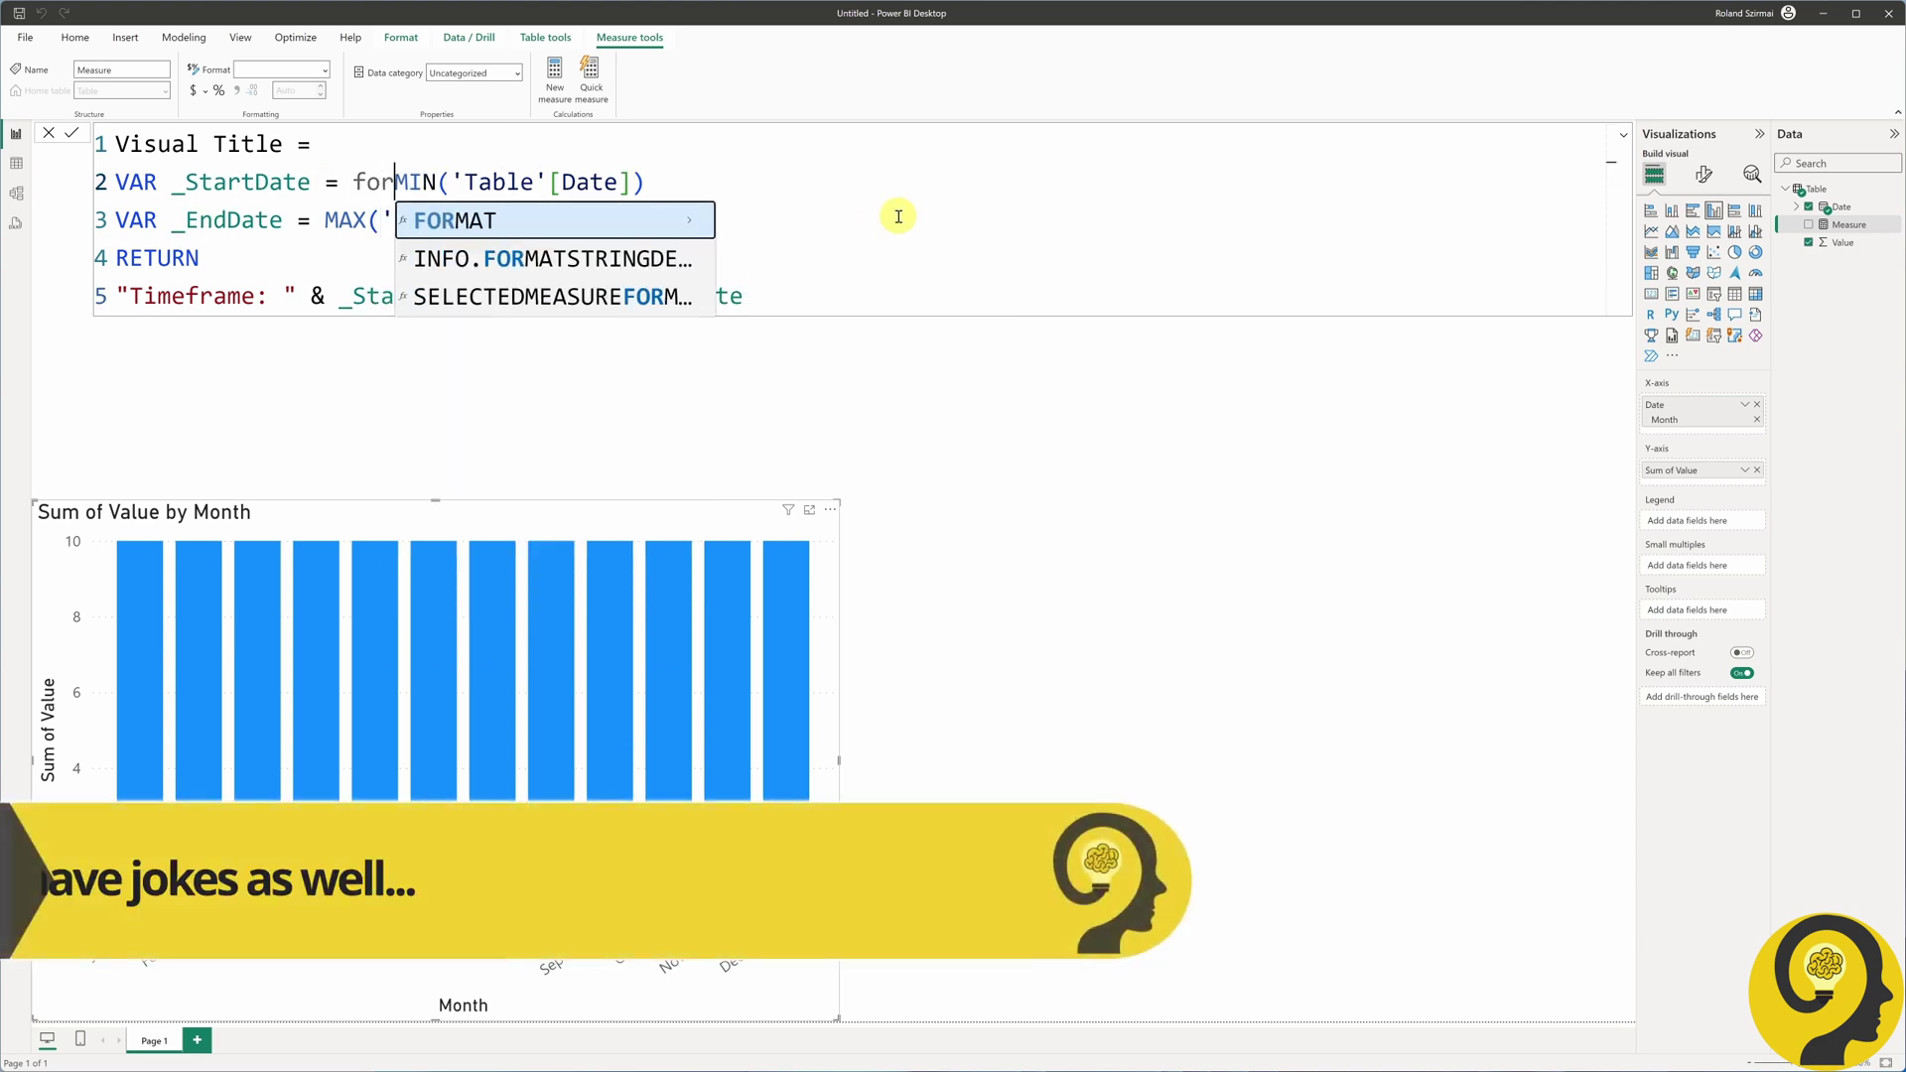
key("Tab")
left_click(766, 181)
type(",\"D Mmm YYYY\")")
- Wrap the end date's MAX in FORMAT with "D Mmm YYYY" and commit the measure
left_click(326, 219)
type("for")
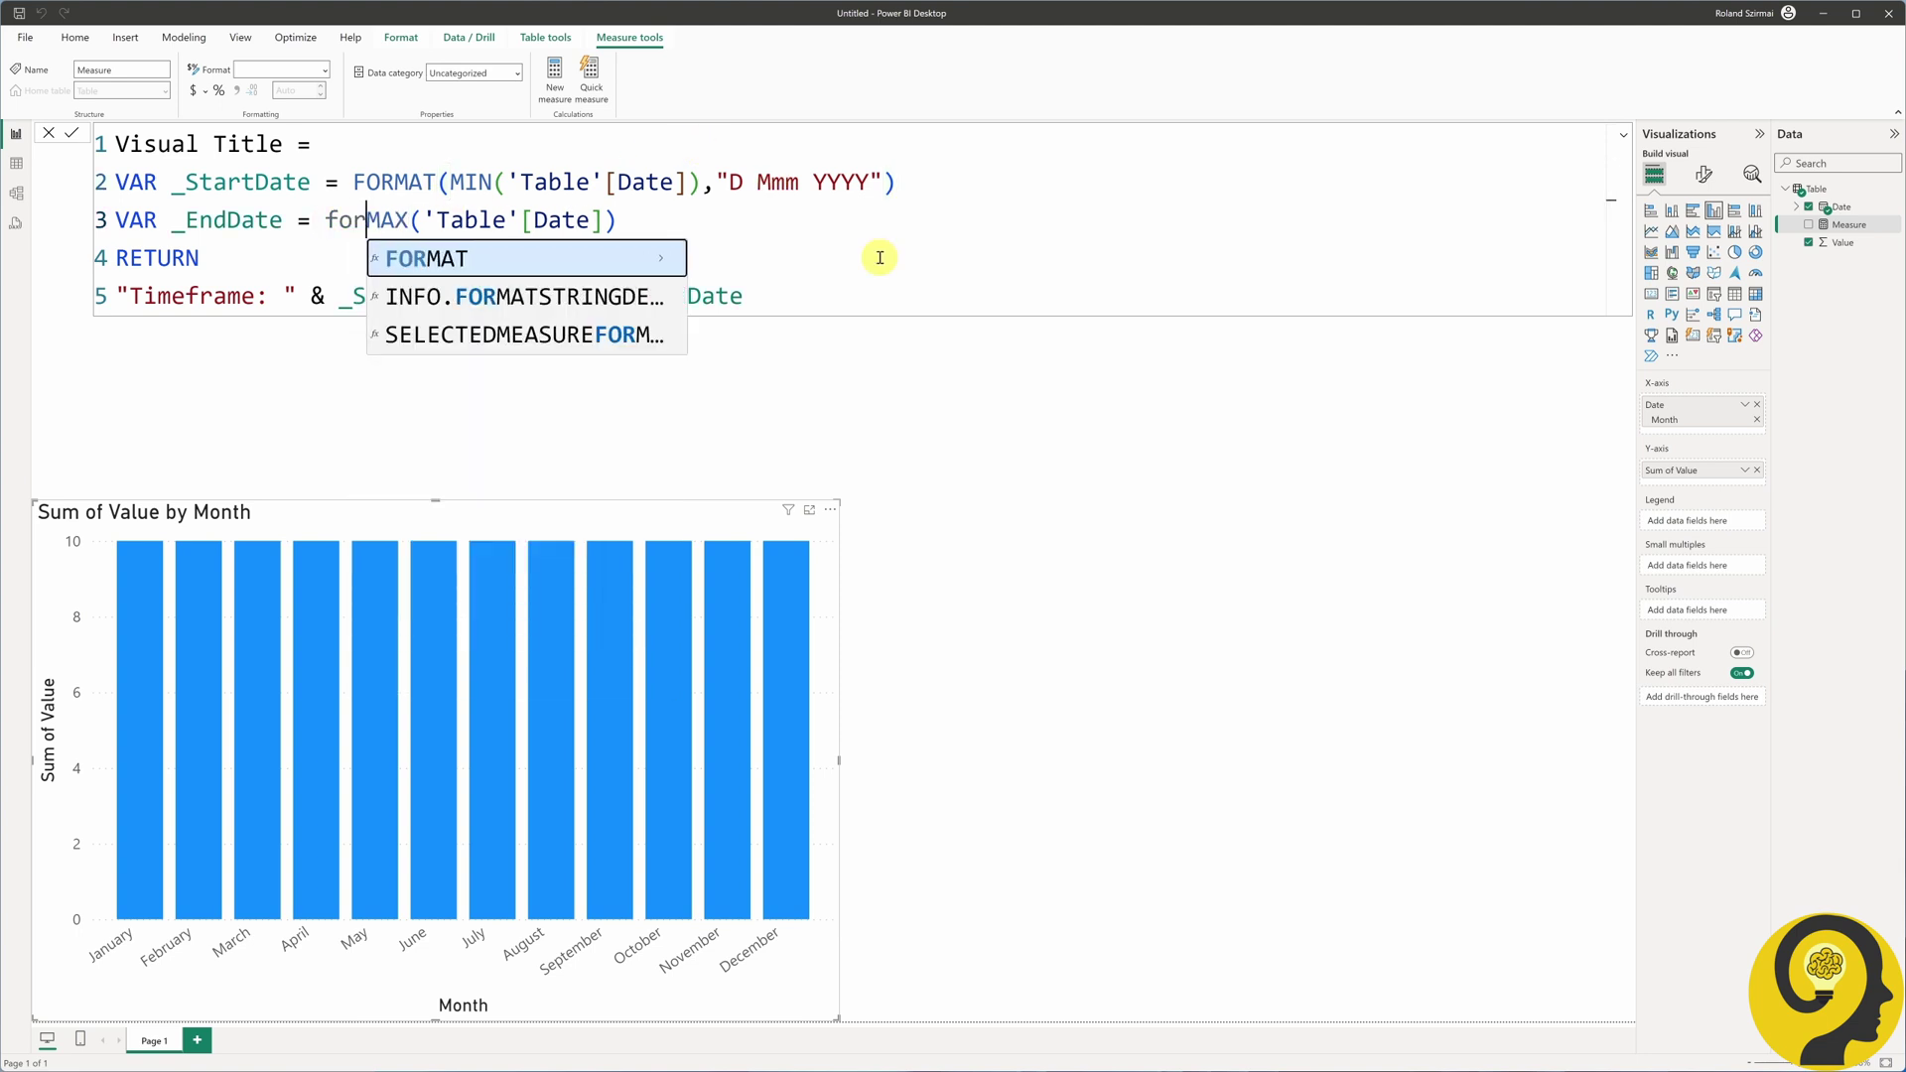
key("Tab")
type("(")
left_click(822, 227)
type(",")
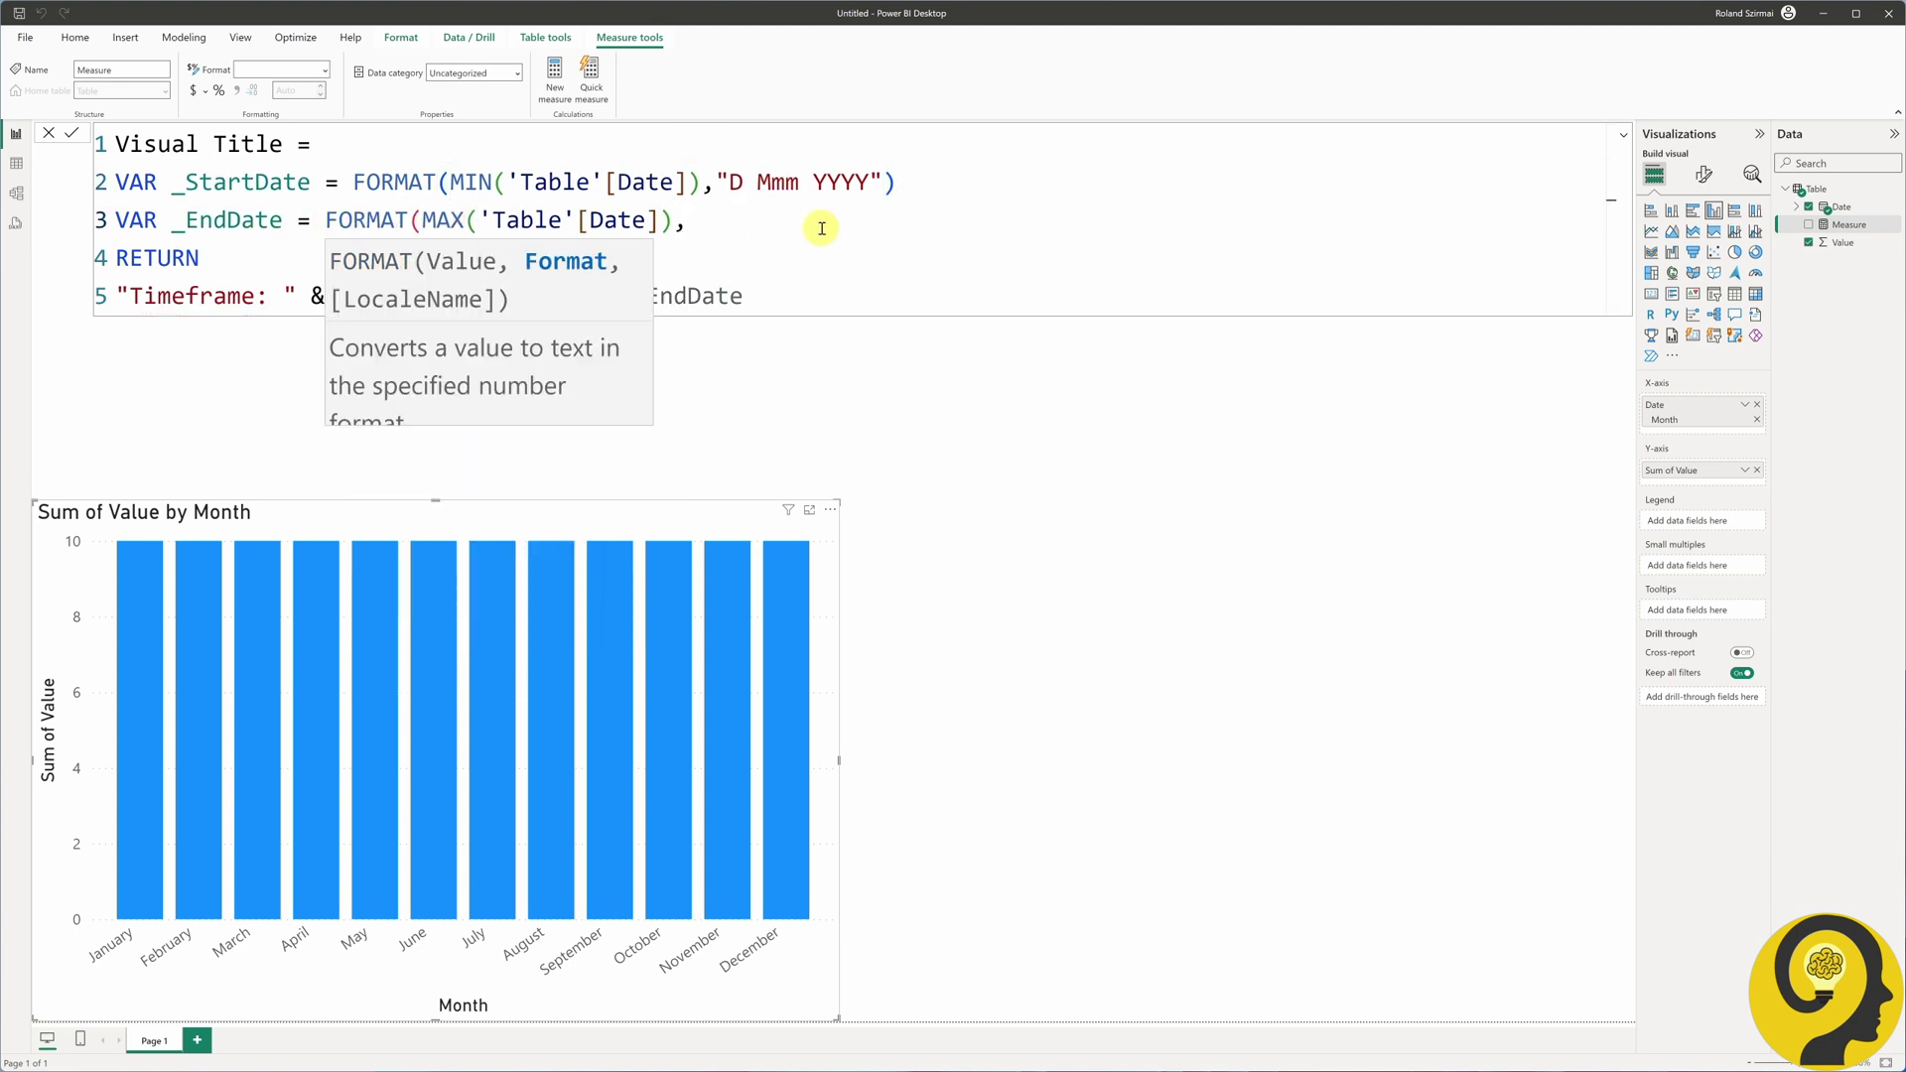
type("\"D Mmm YYYY\")")
key("Return")
- Show Visual Title as a card with no category label and 30-point text
left_click_drag(1848, 242, 1459, 575)
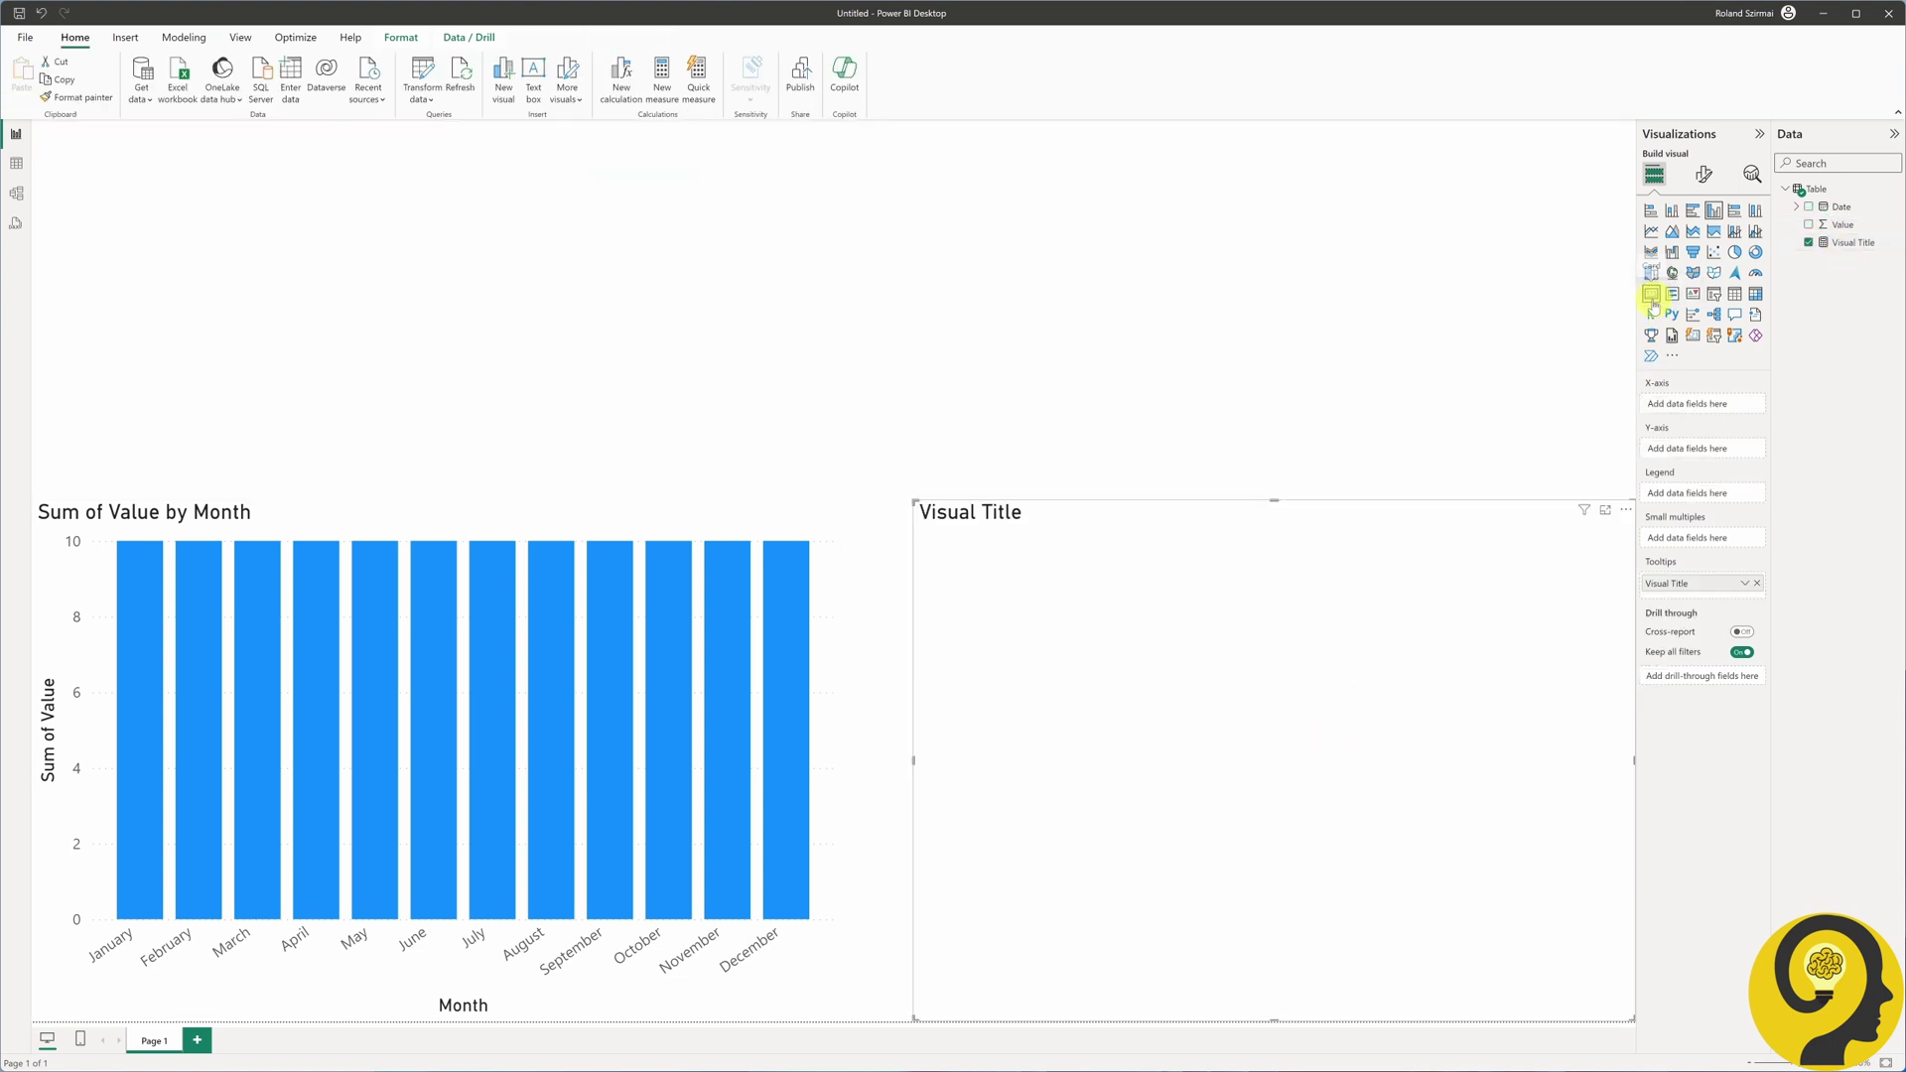
left_click(1652, 316)
left_click(1703, 173)
left_click(1749, 309)
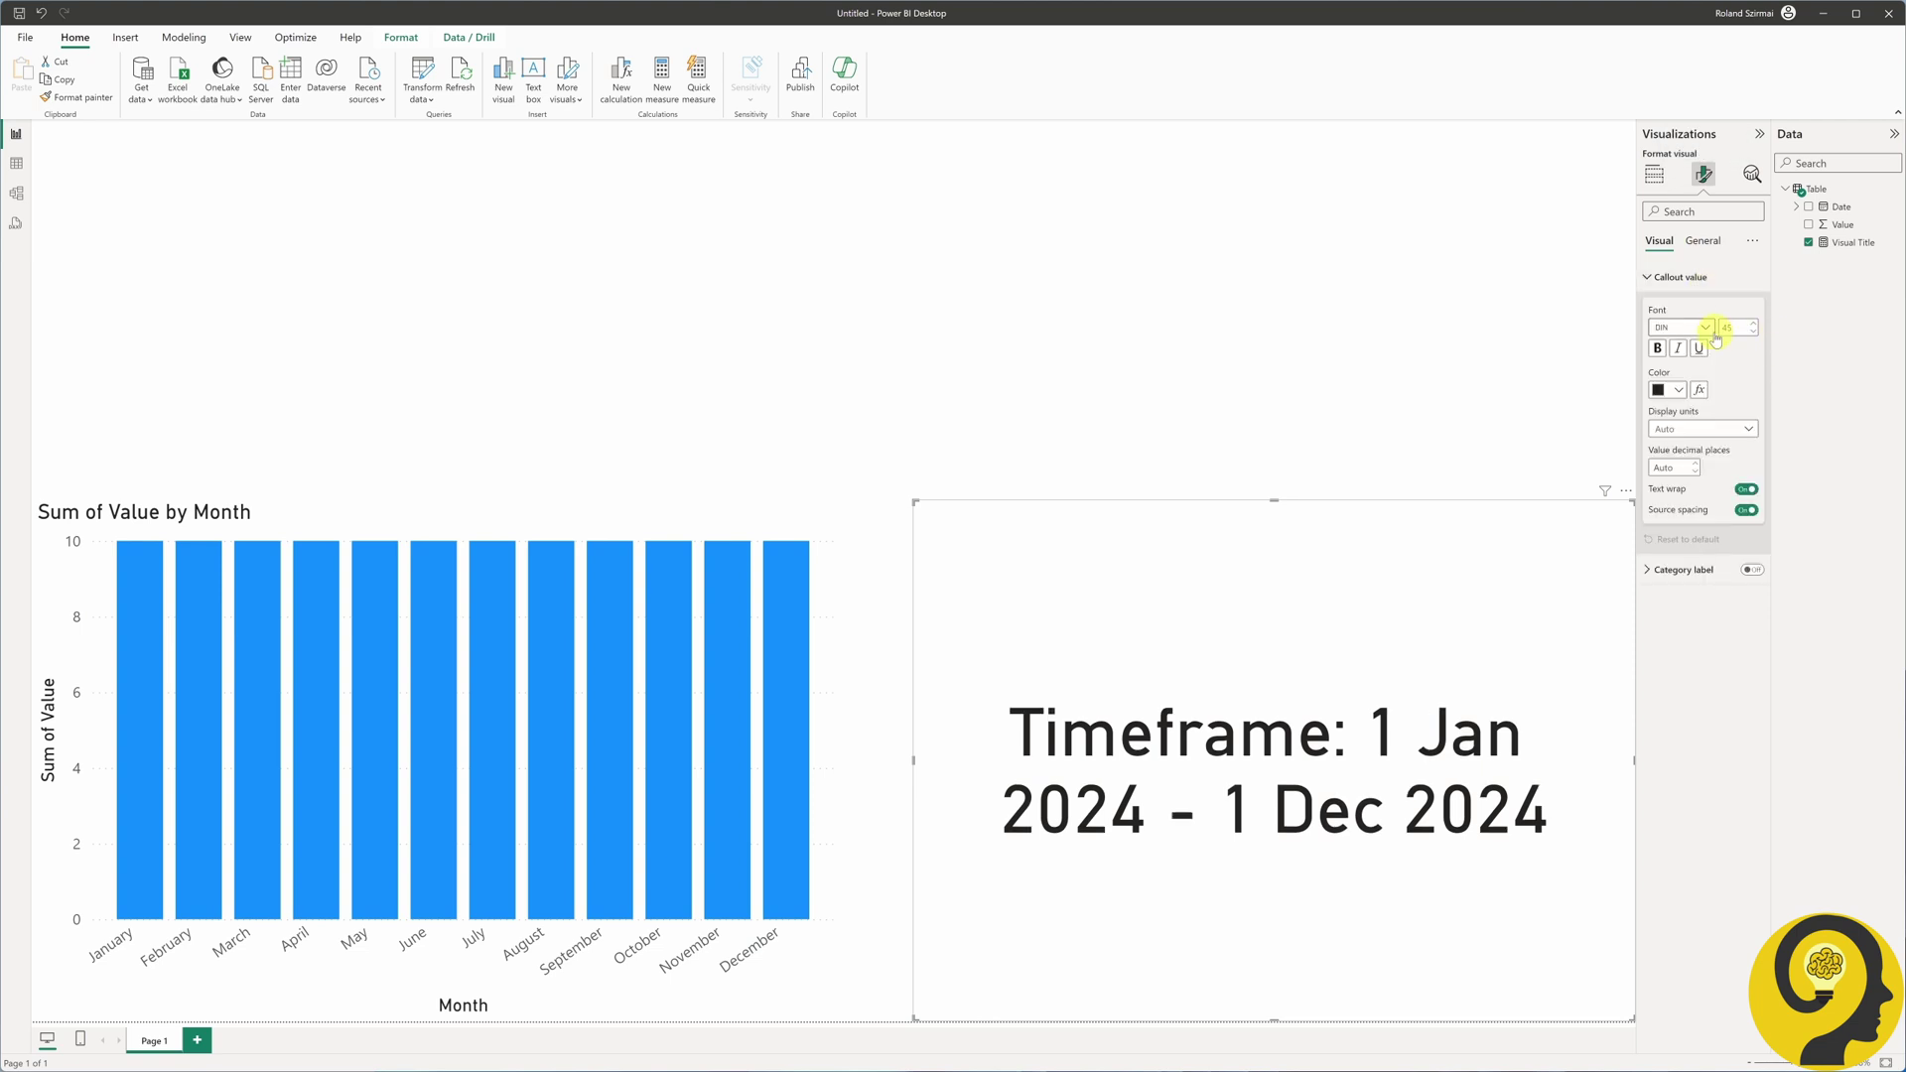
type("30")
key("Return")
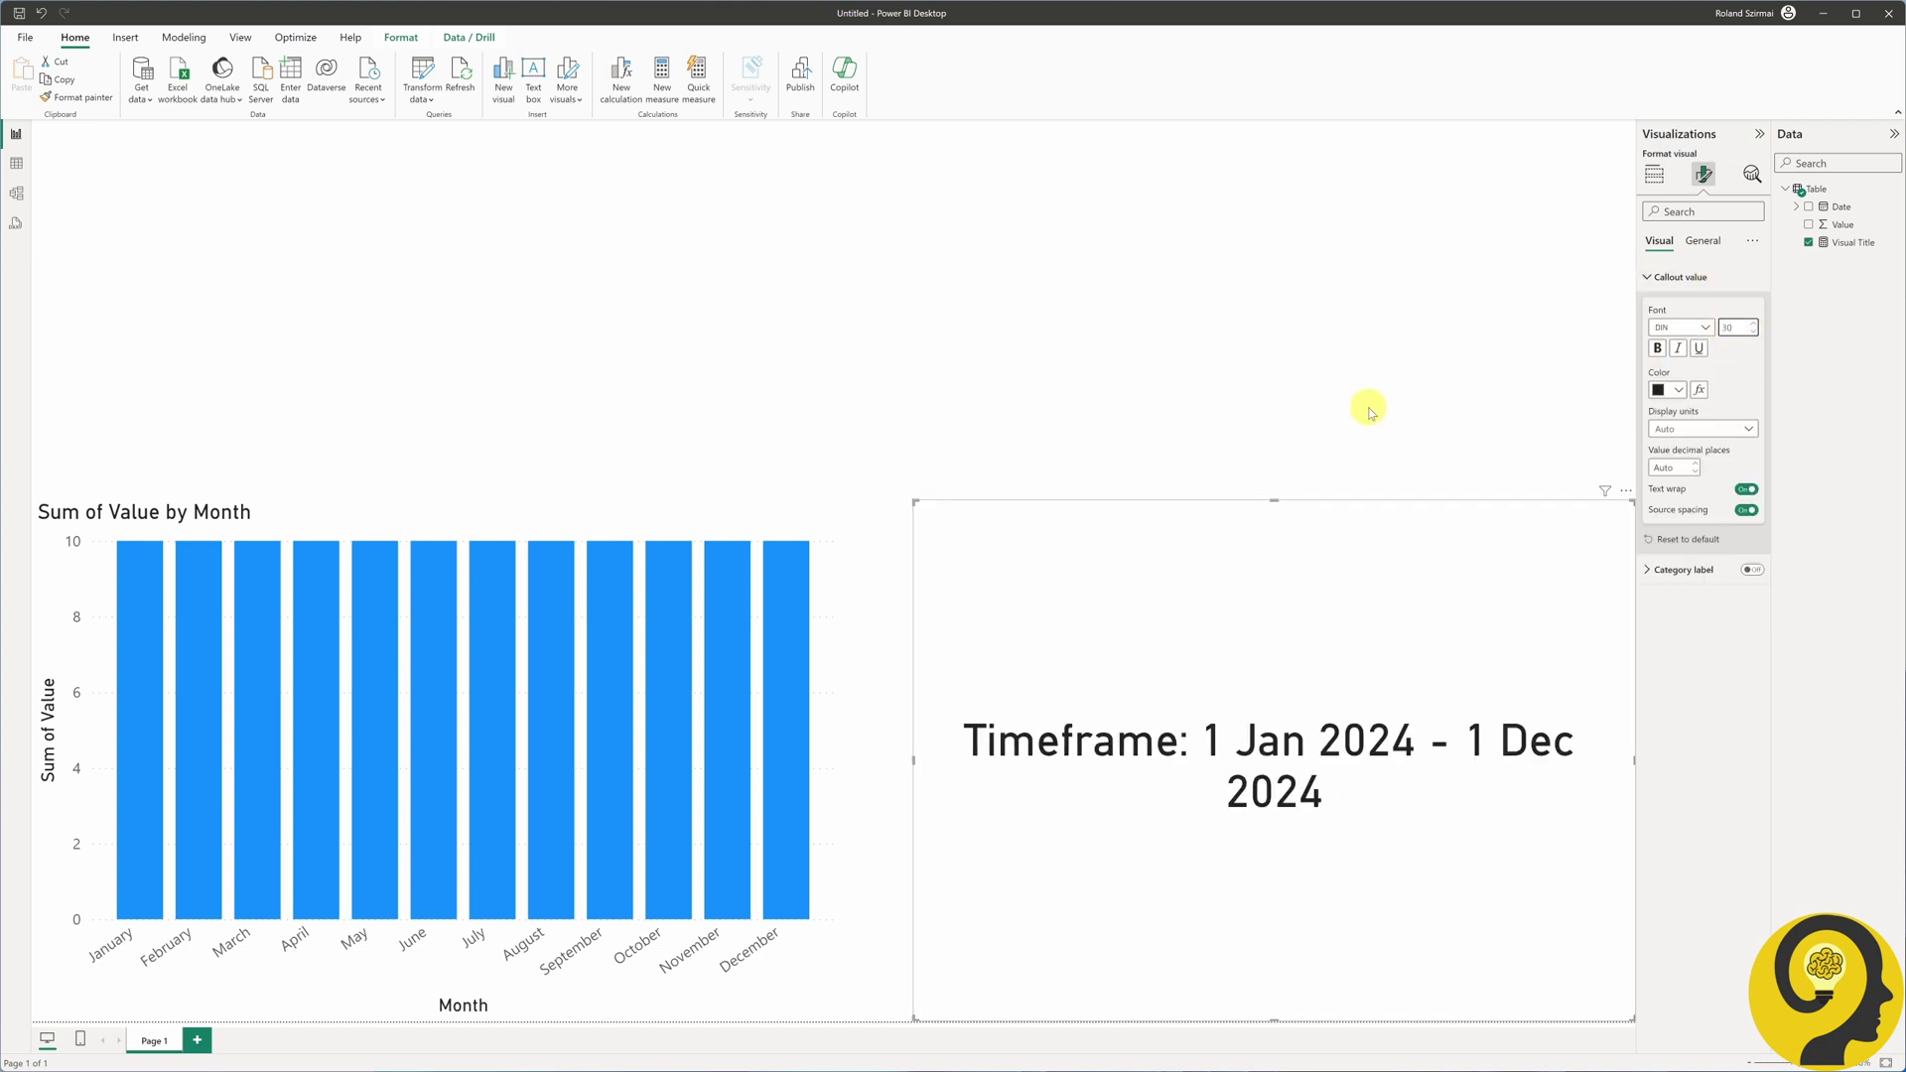
- Resize the card to a single line and move it above the chart's right side
left_click_drag(914, 502, 787, 808)
left_click_drag(1193, 880, 1188, 422)
left_click_drag(1208, 557, 1208, 489)
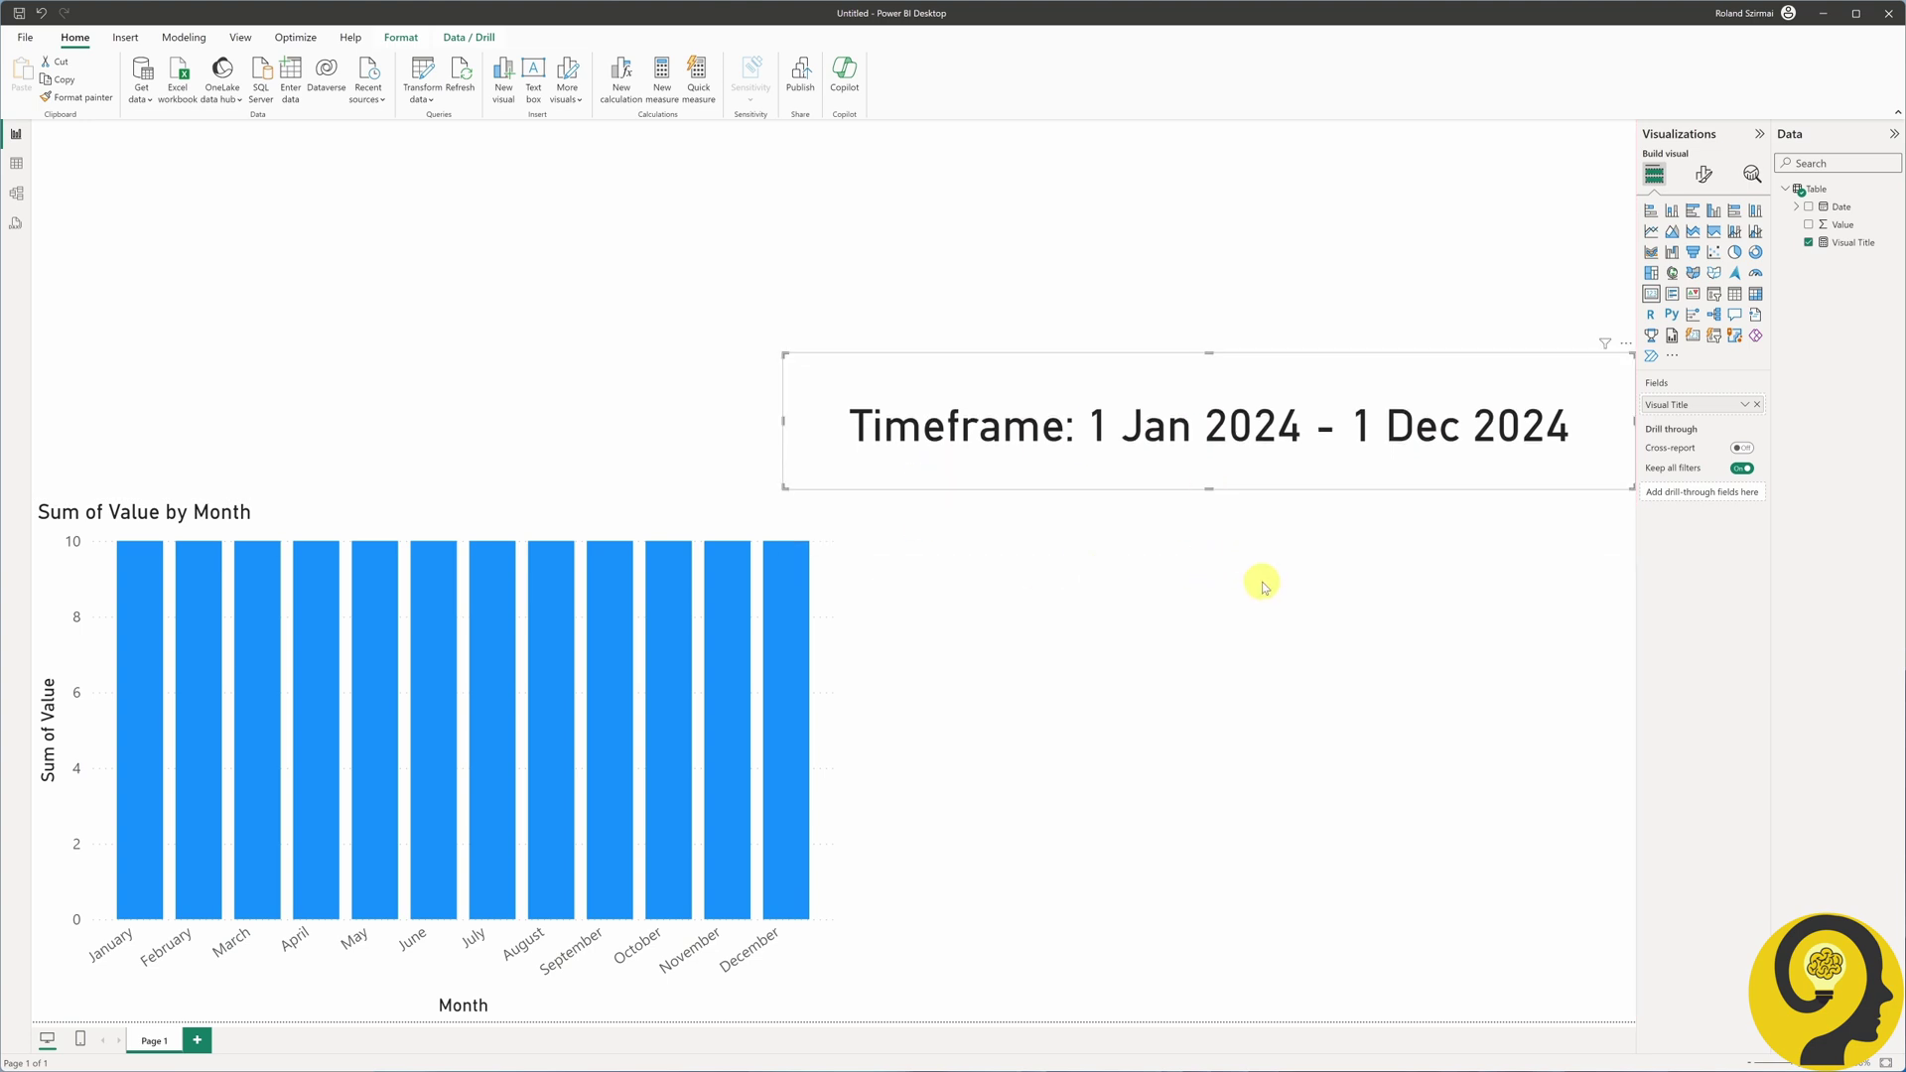
left_click(1262, 586)
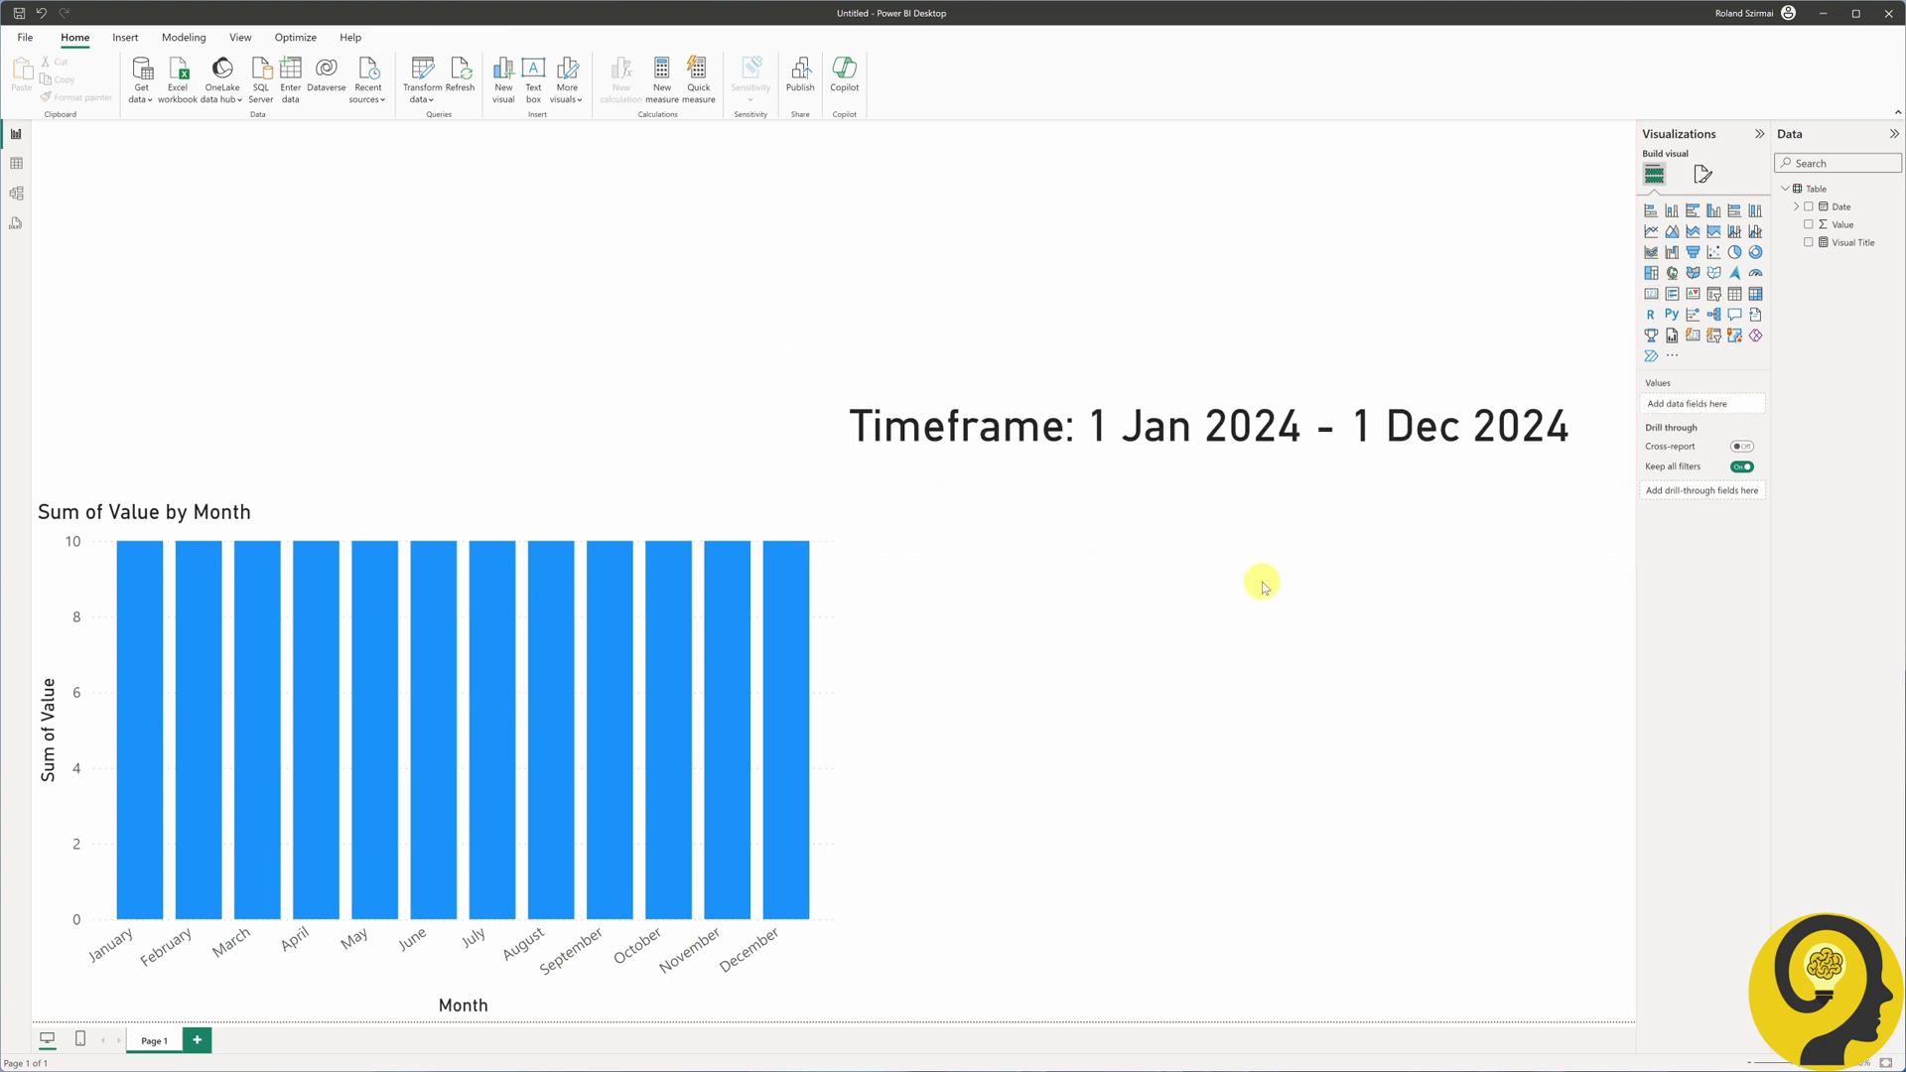
left_click_drag(106, 534, 298, 943)
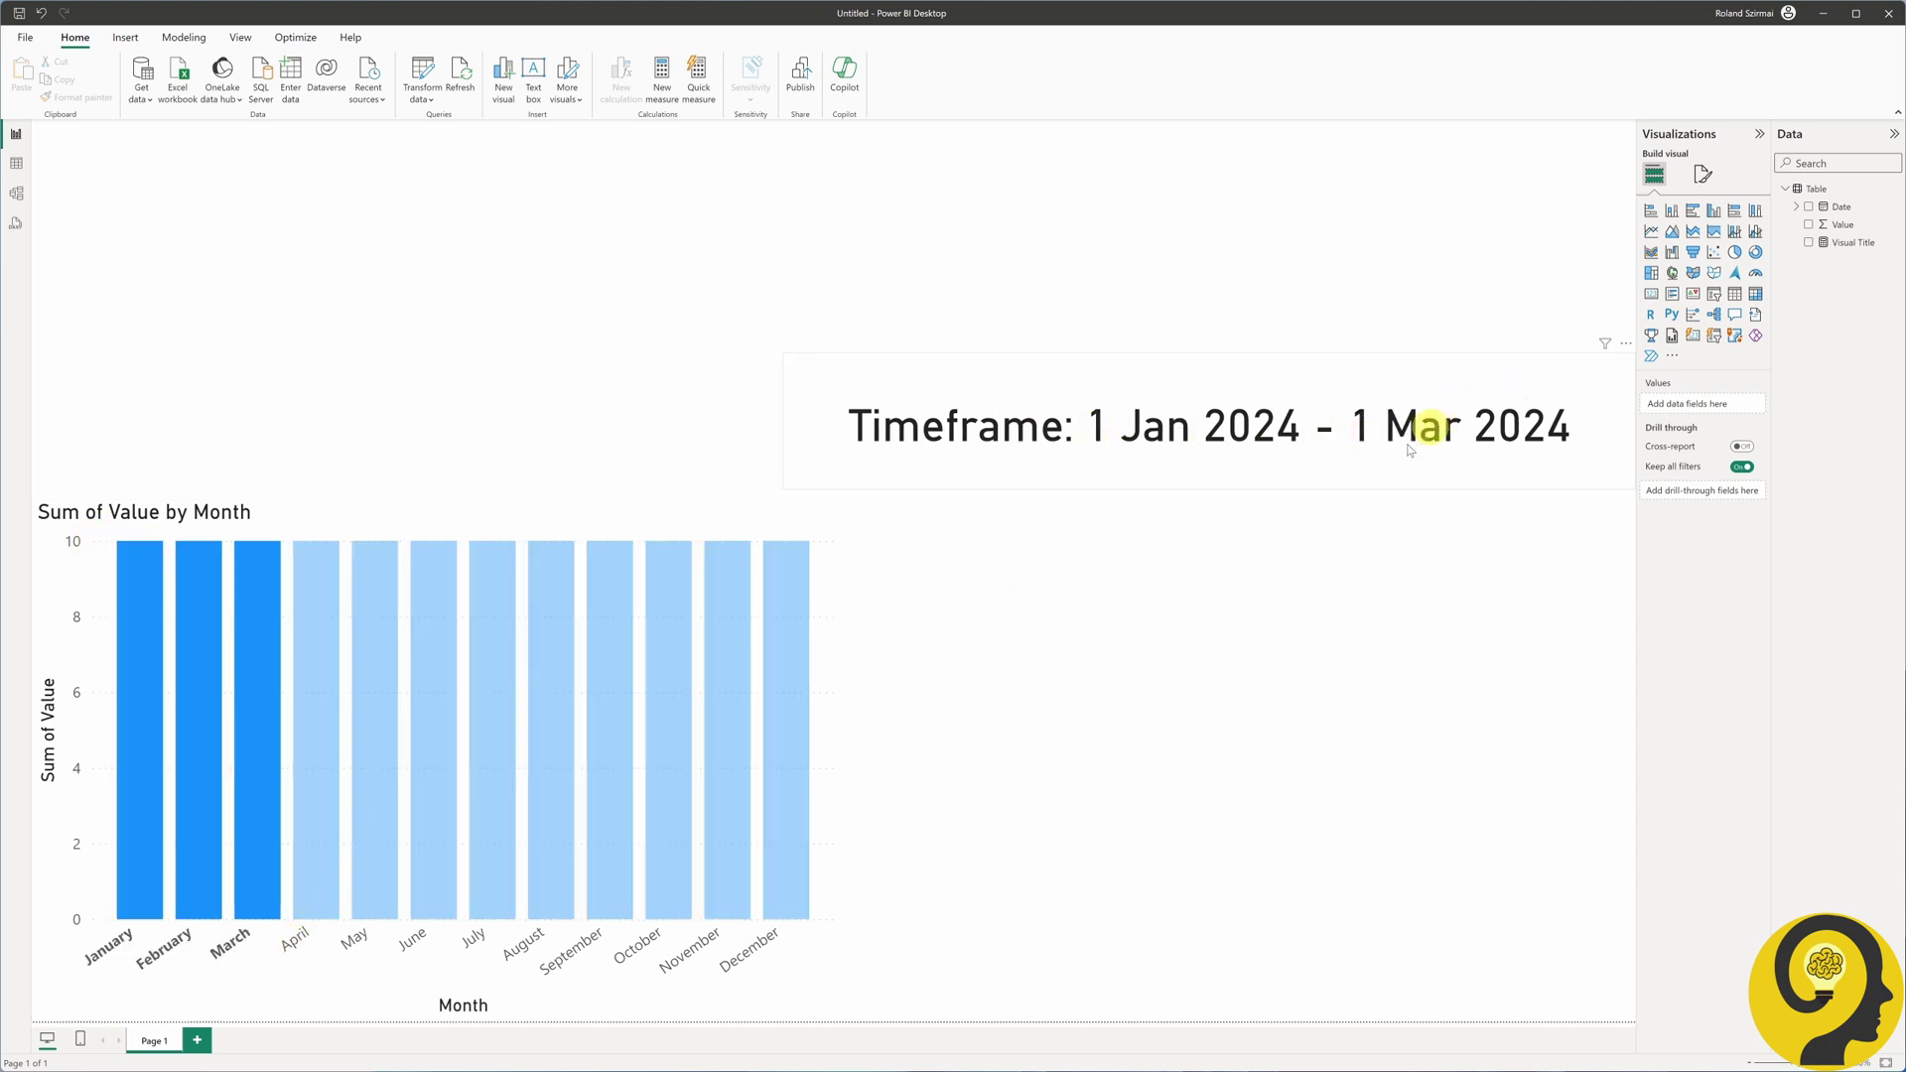
left_click(253, 604)
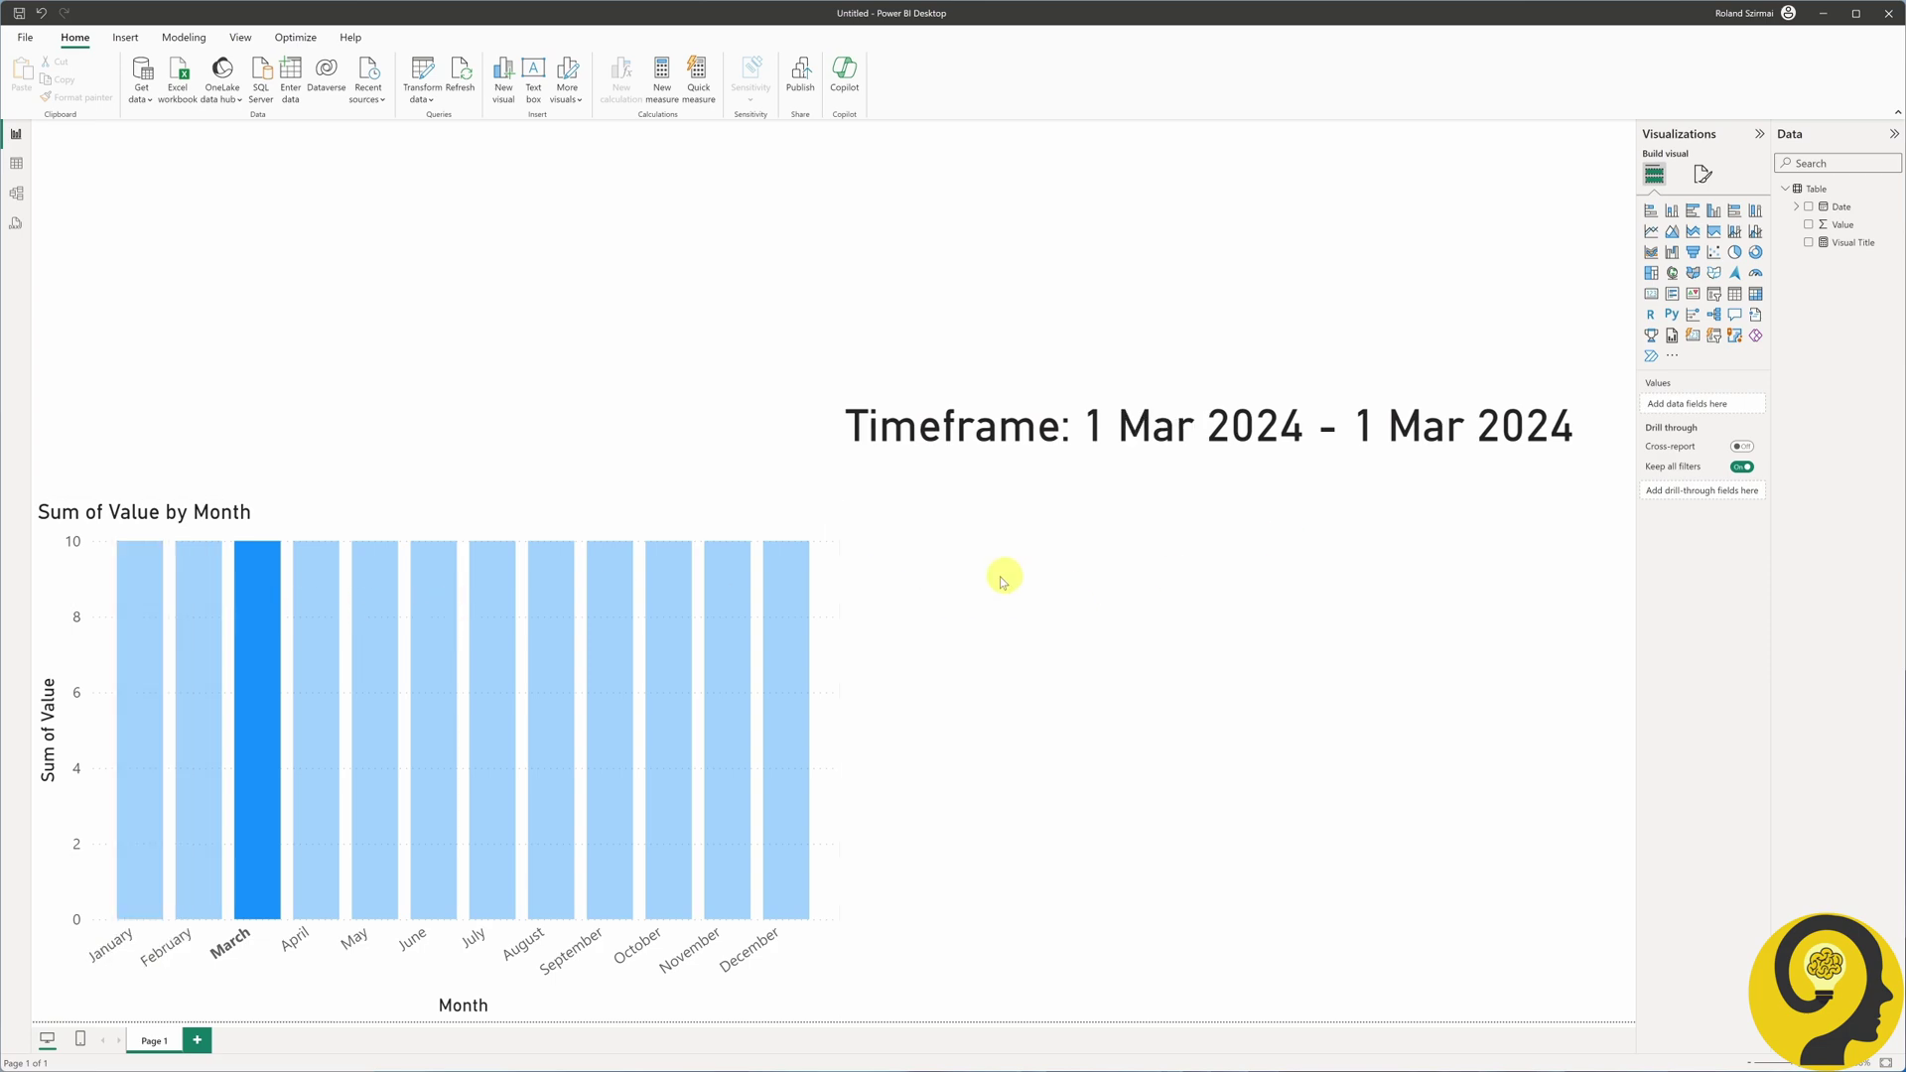
left_click(256, 613)
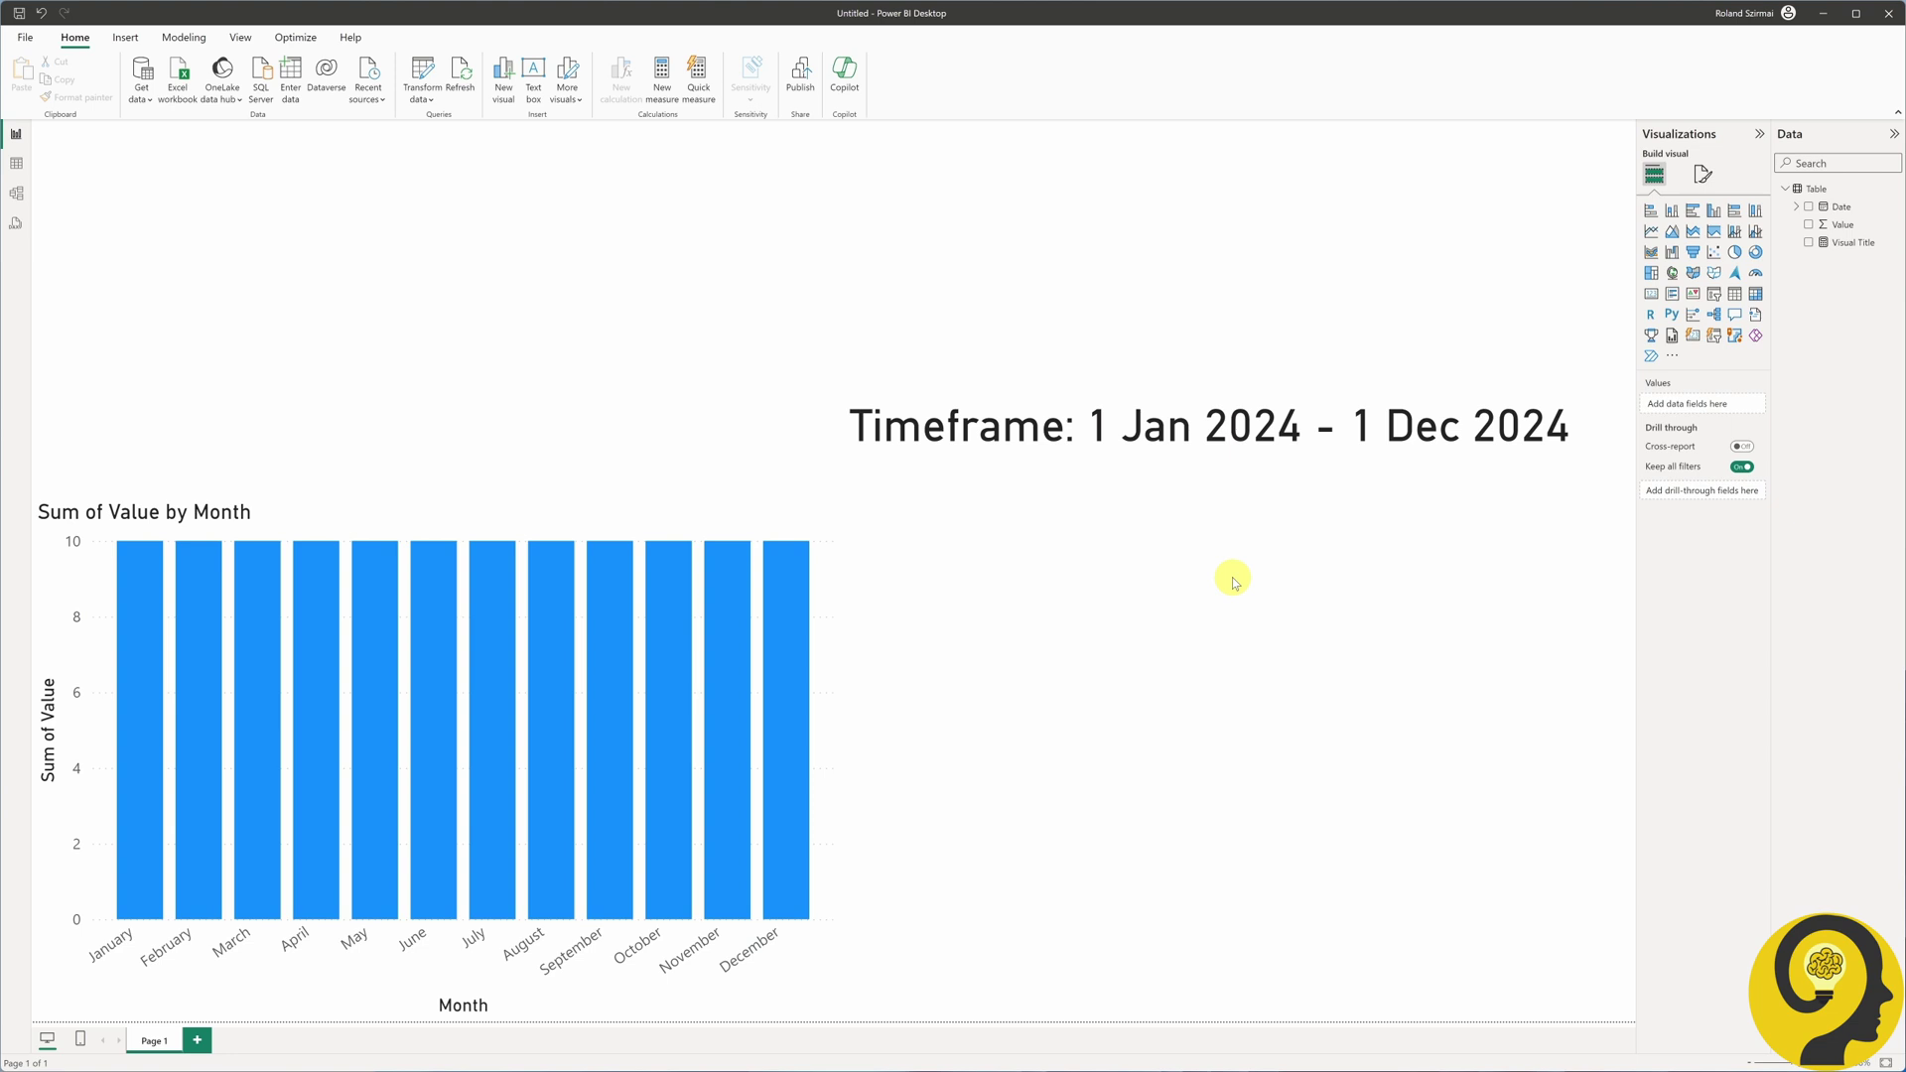
left_click(498, 506)
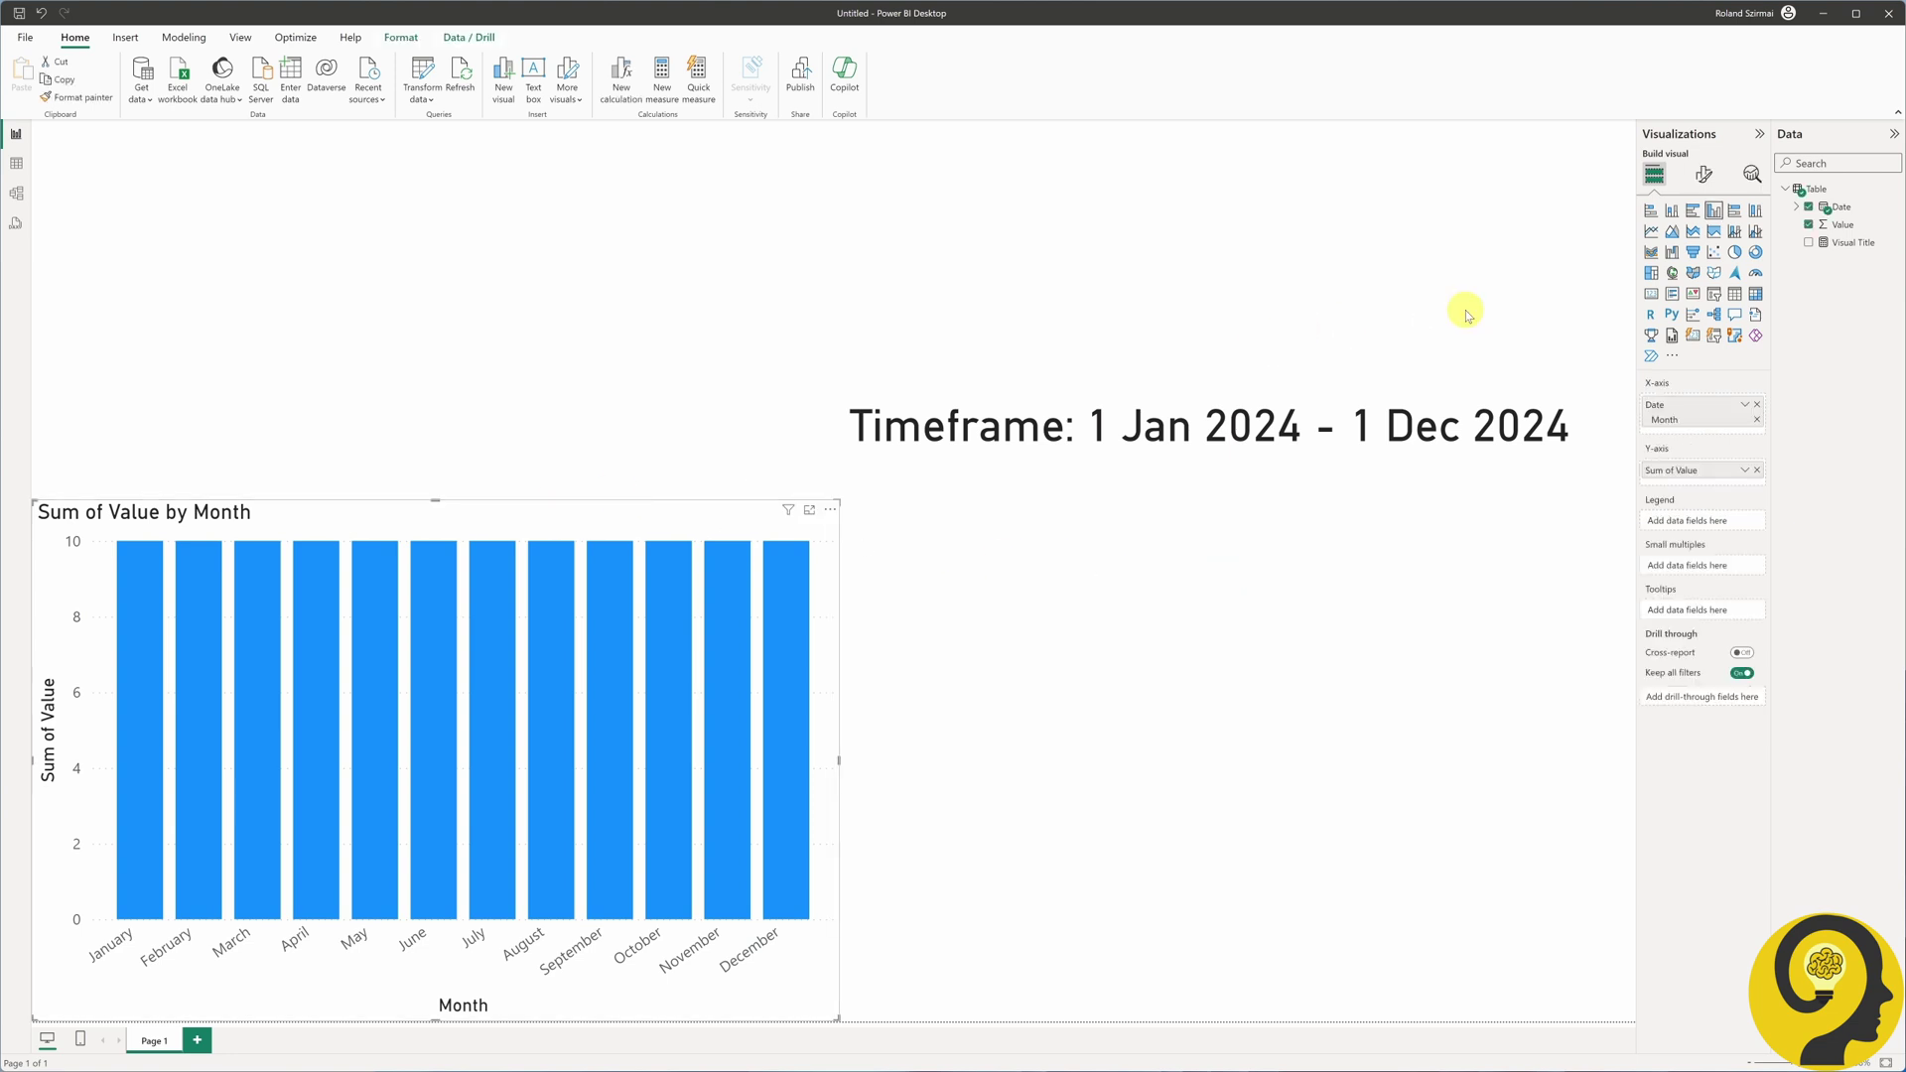
- Set the chart's General > Title text to the field value of Visual Title
left_click(1721, 182)
left_click(1701, 240)
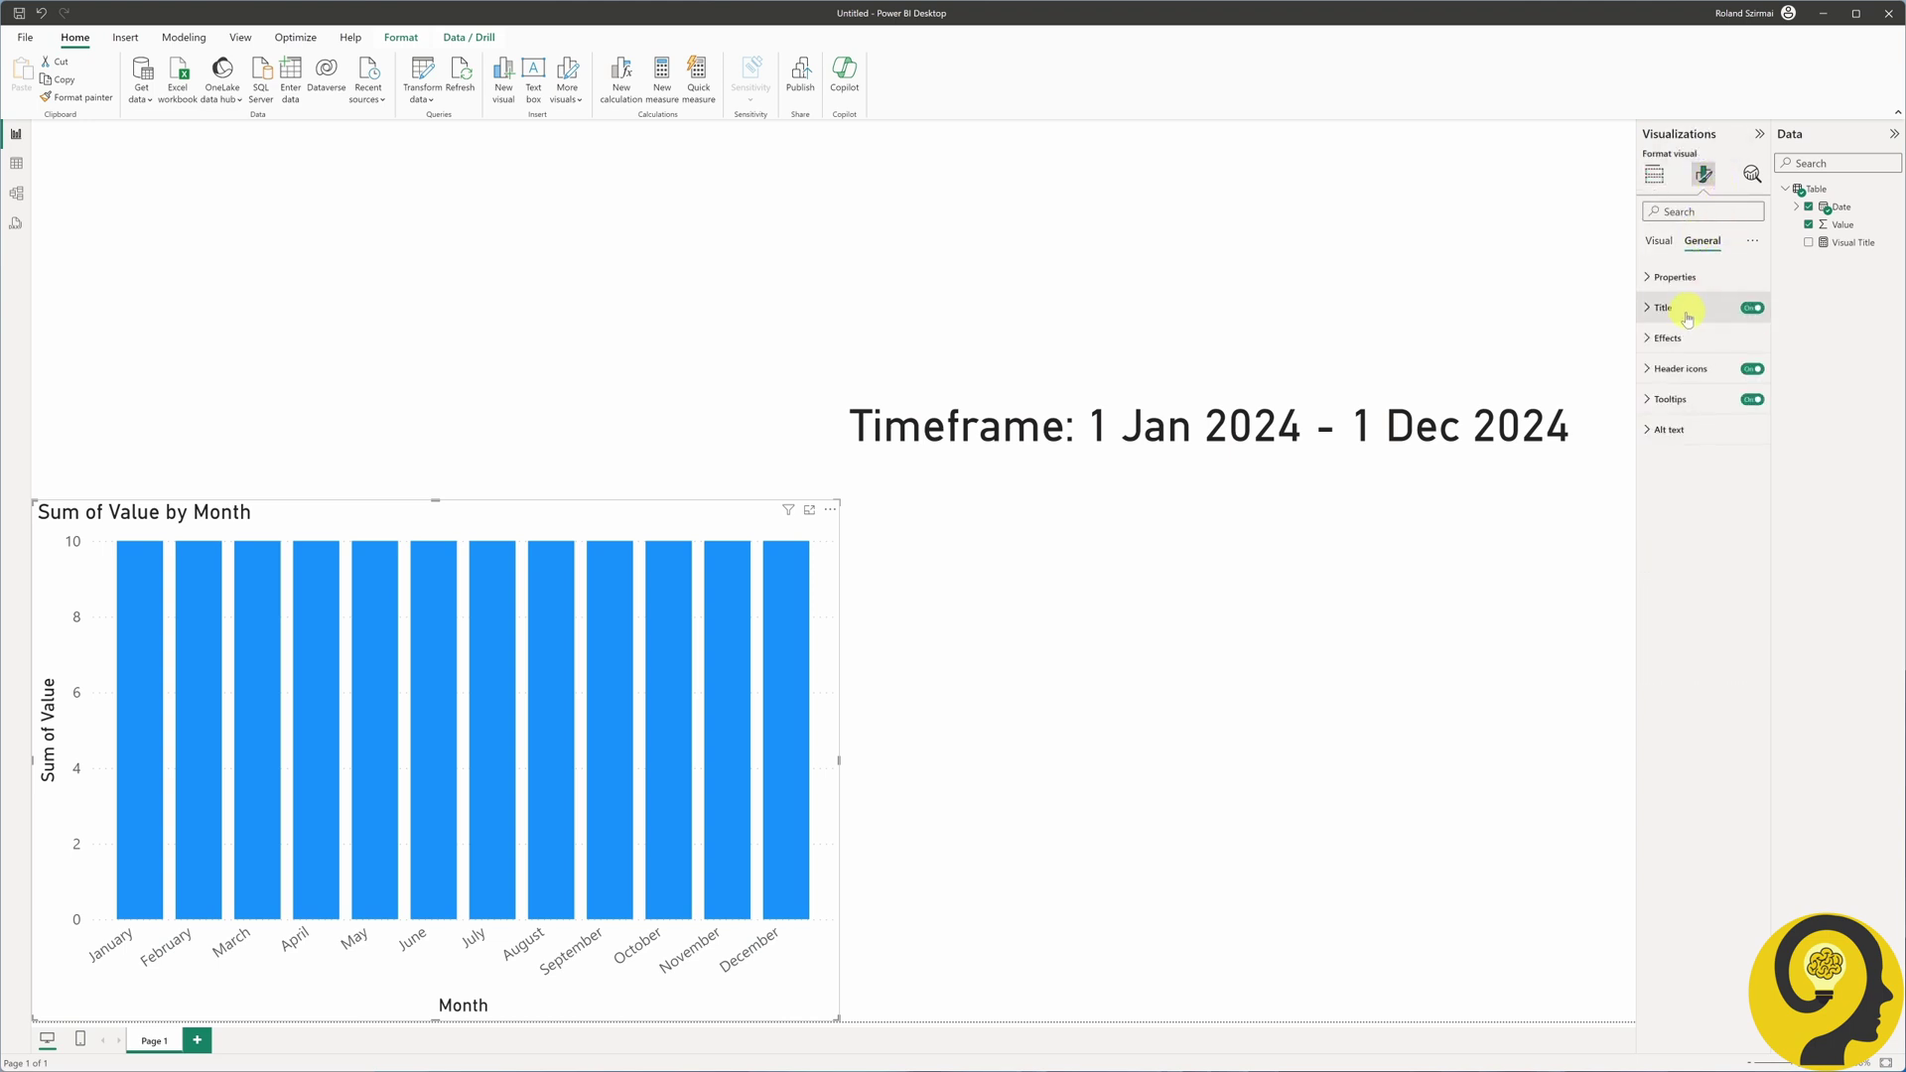
left_click(1680, 306)
left_click(1749, 382)
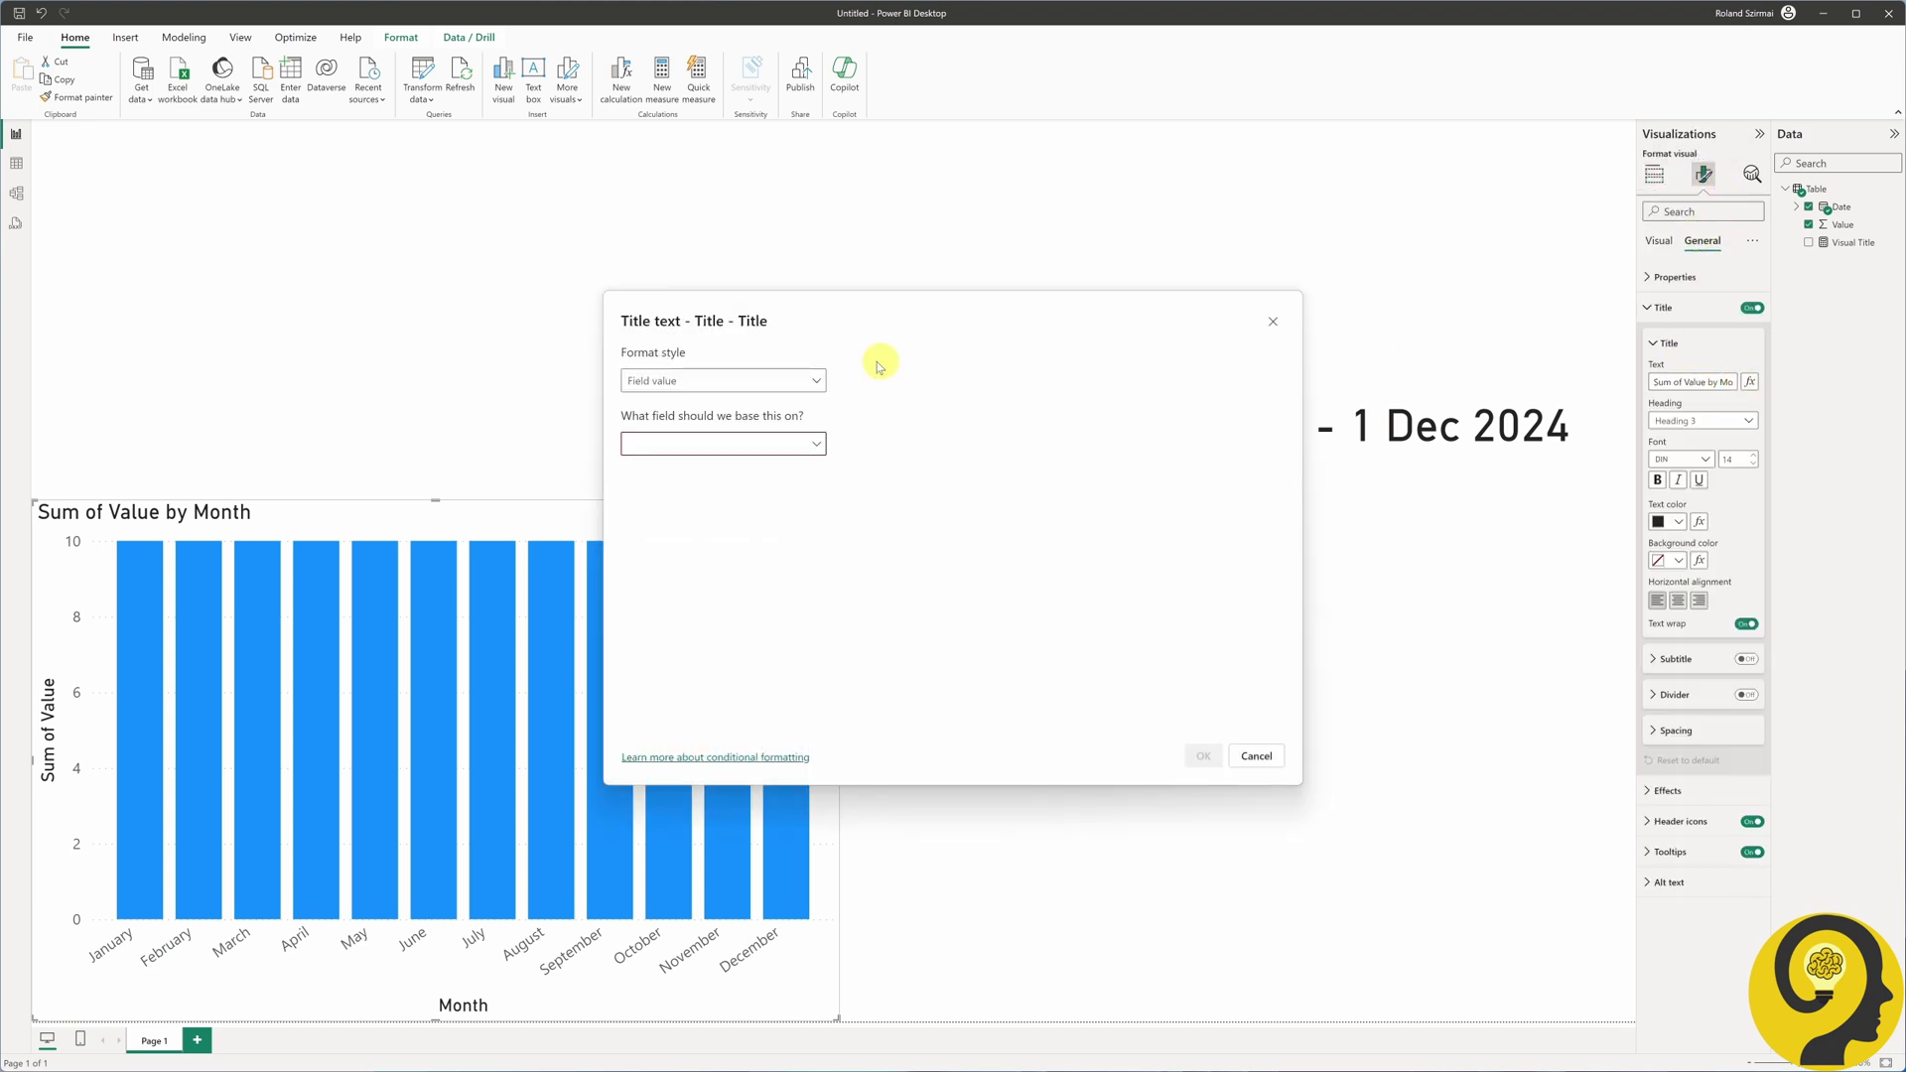
left_click(812, 444)
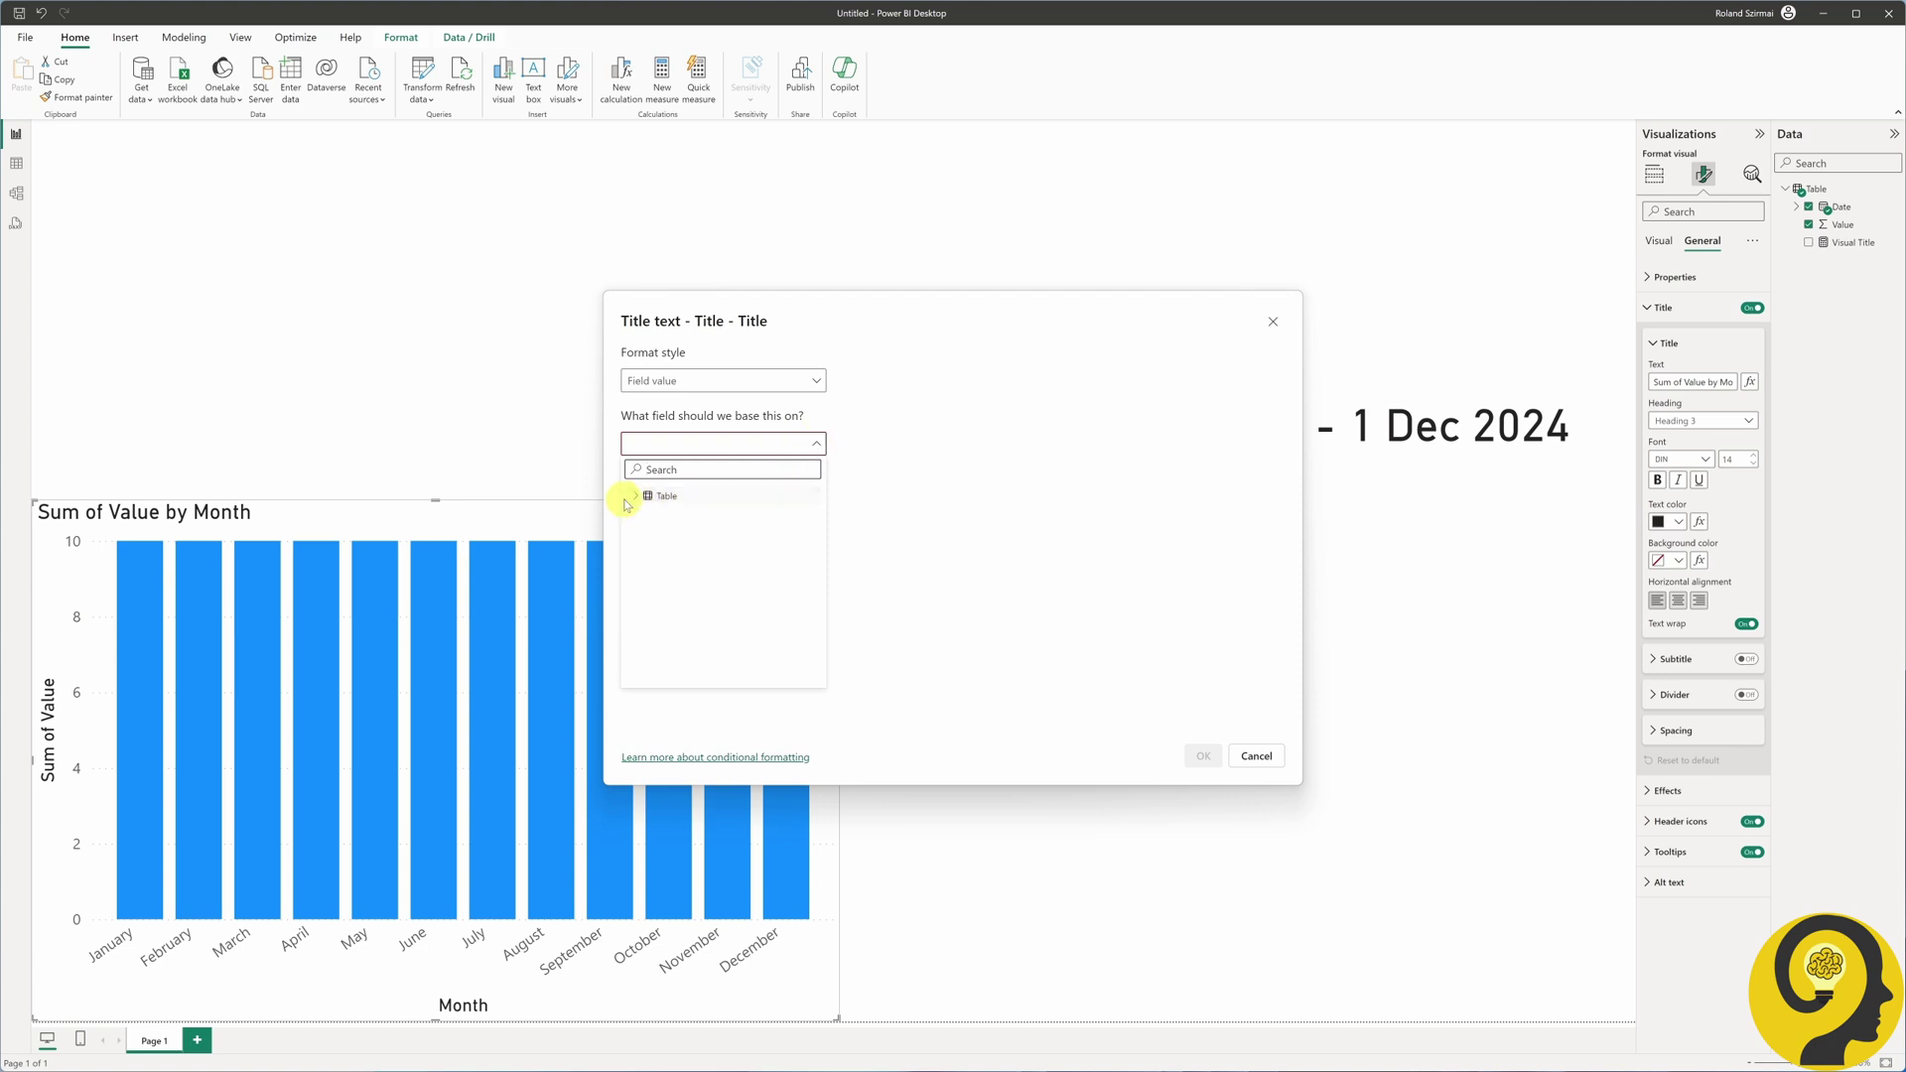
left_click(679, 550)
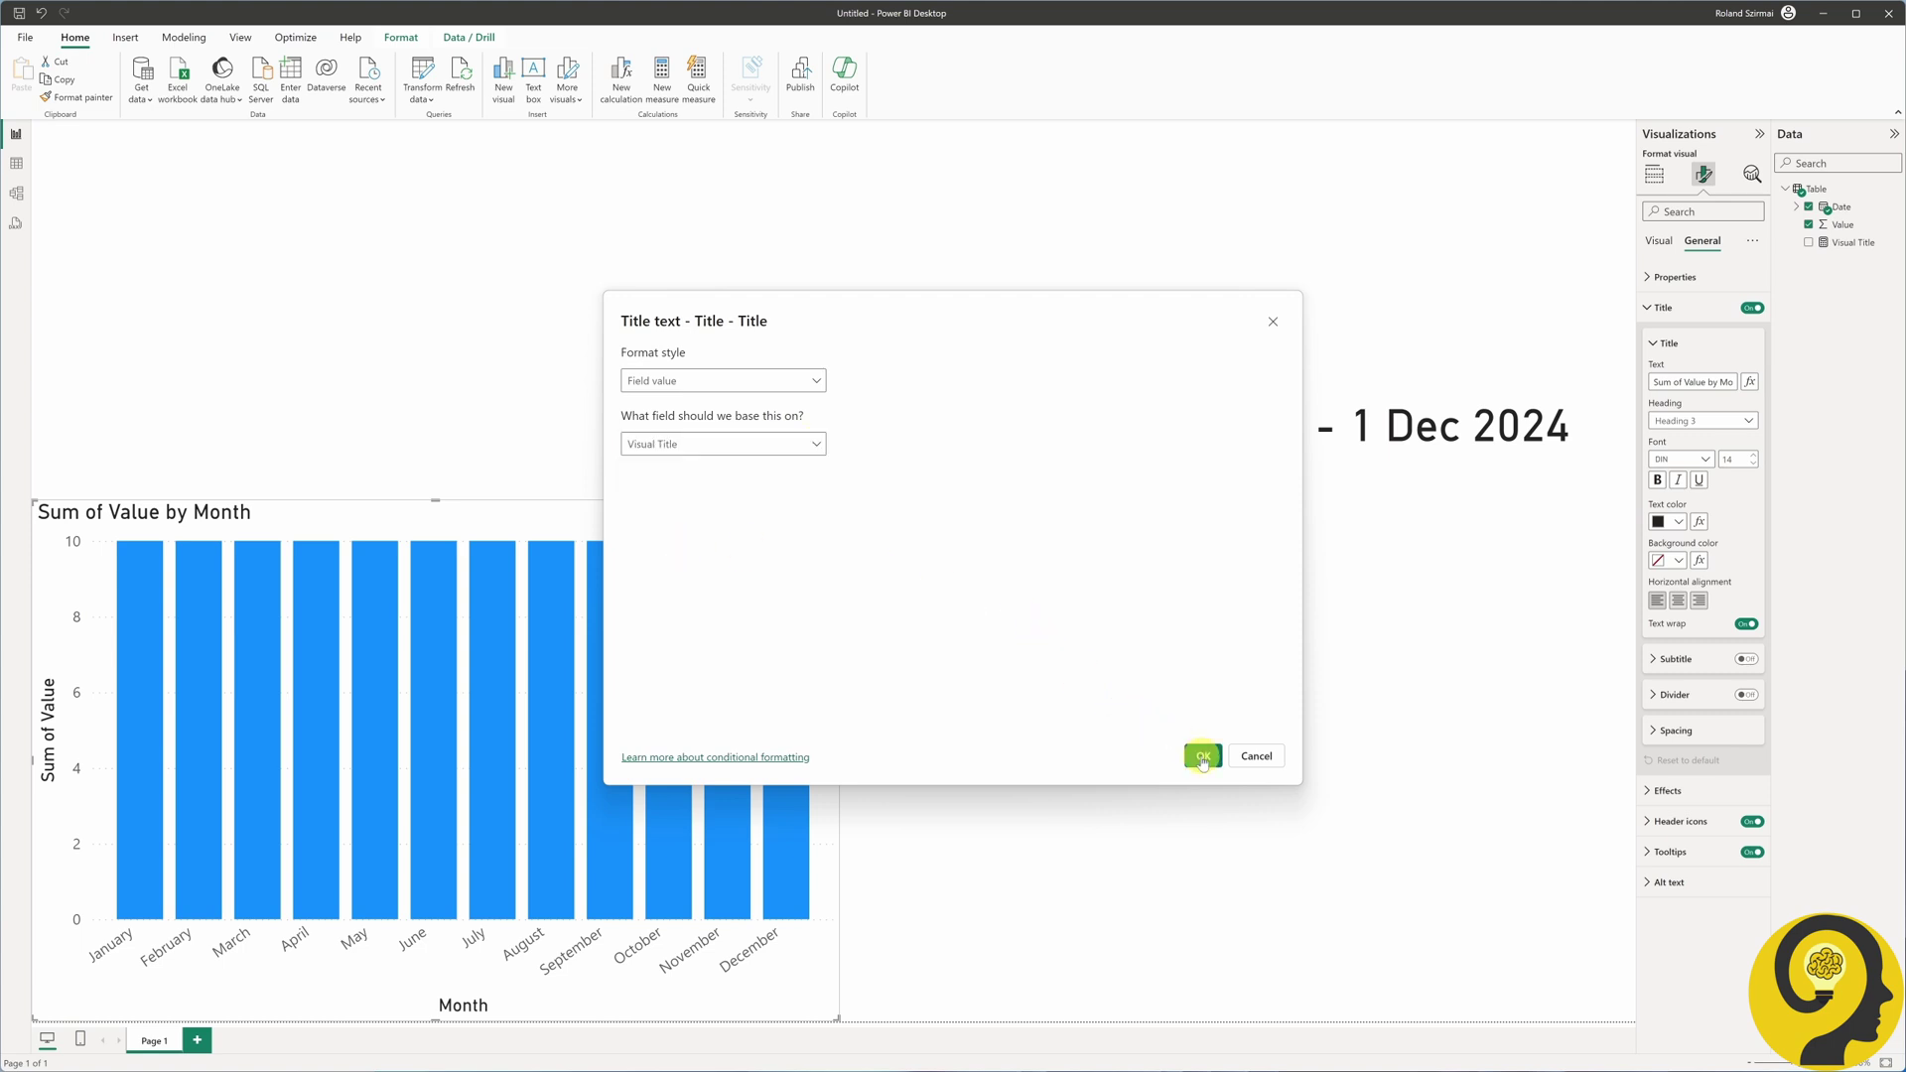
left_click(1202, 757)
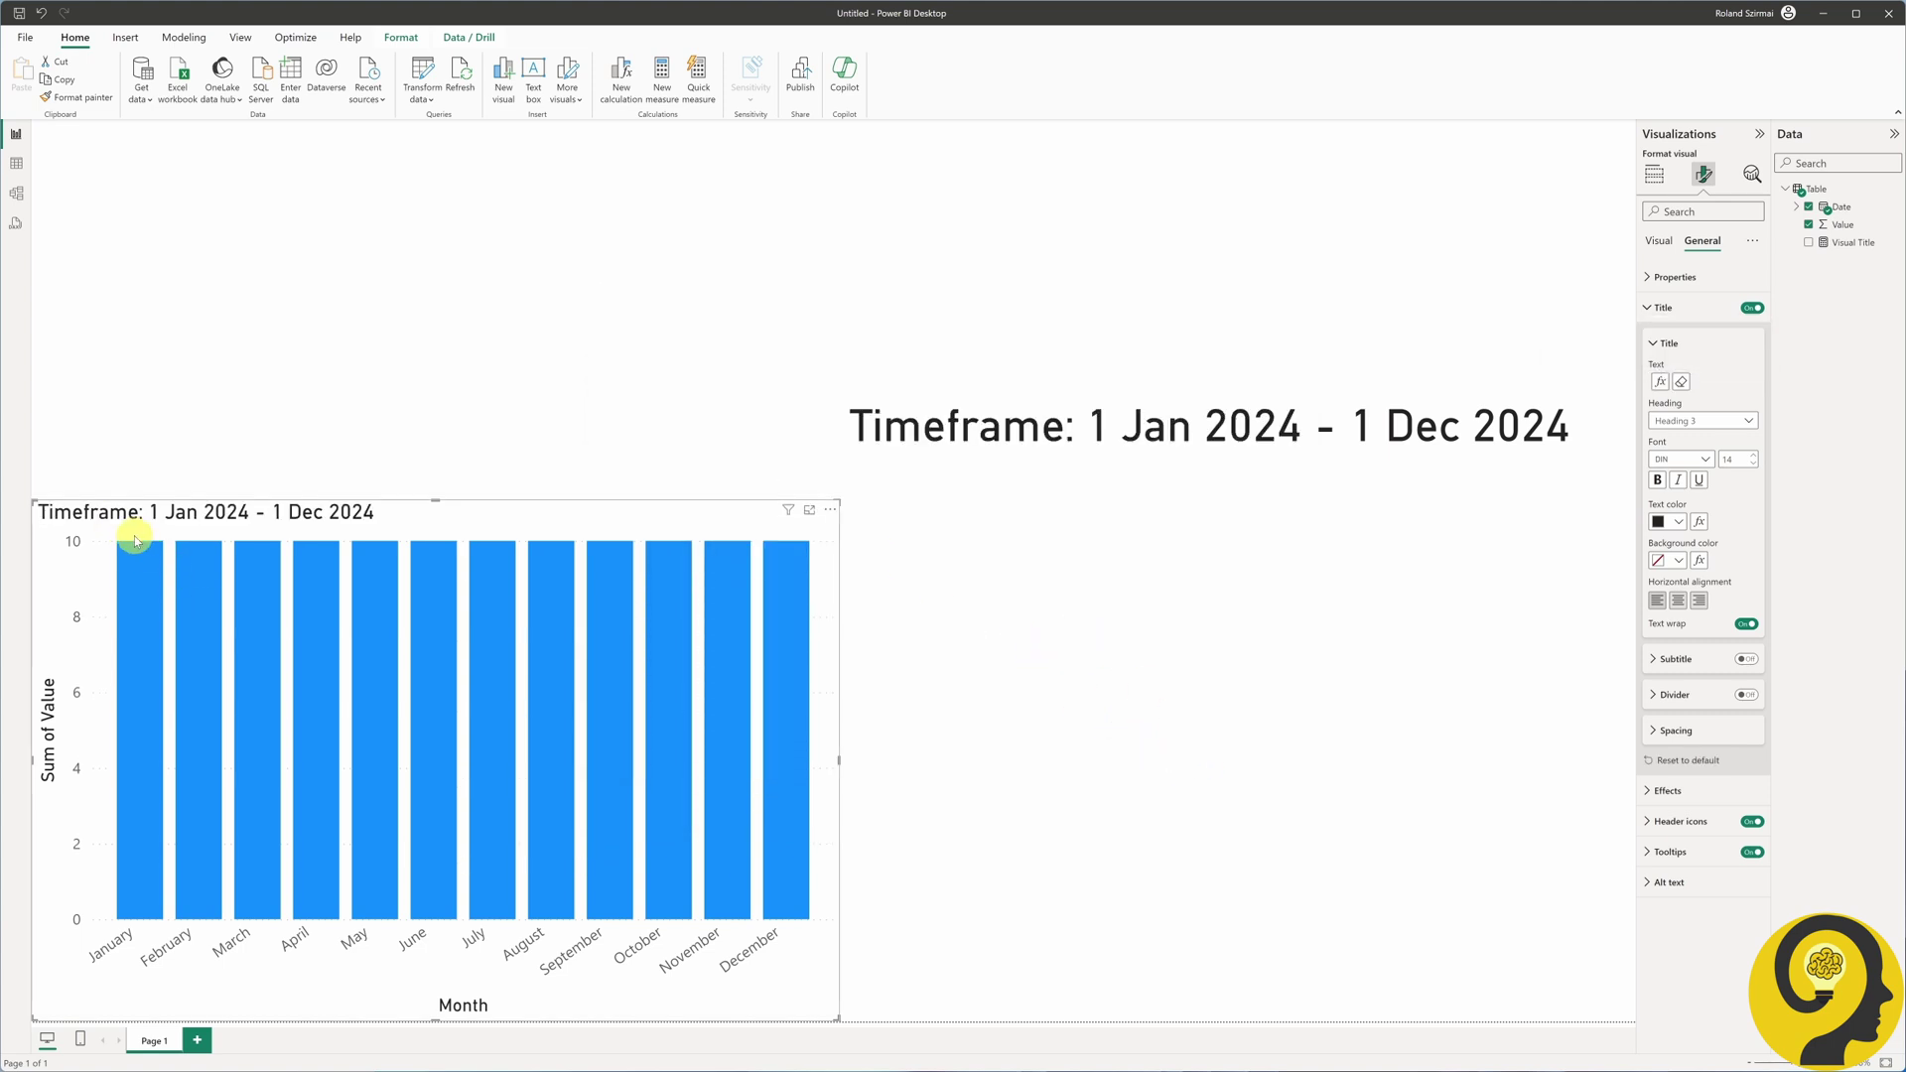
left_click_drag(126, 532, 284, 966)
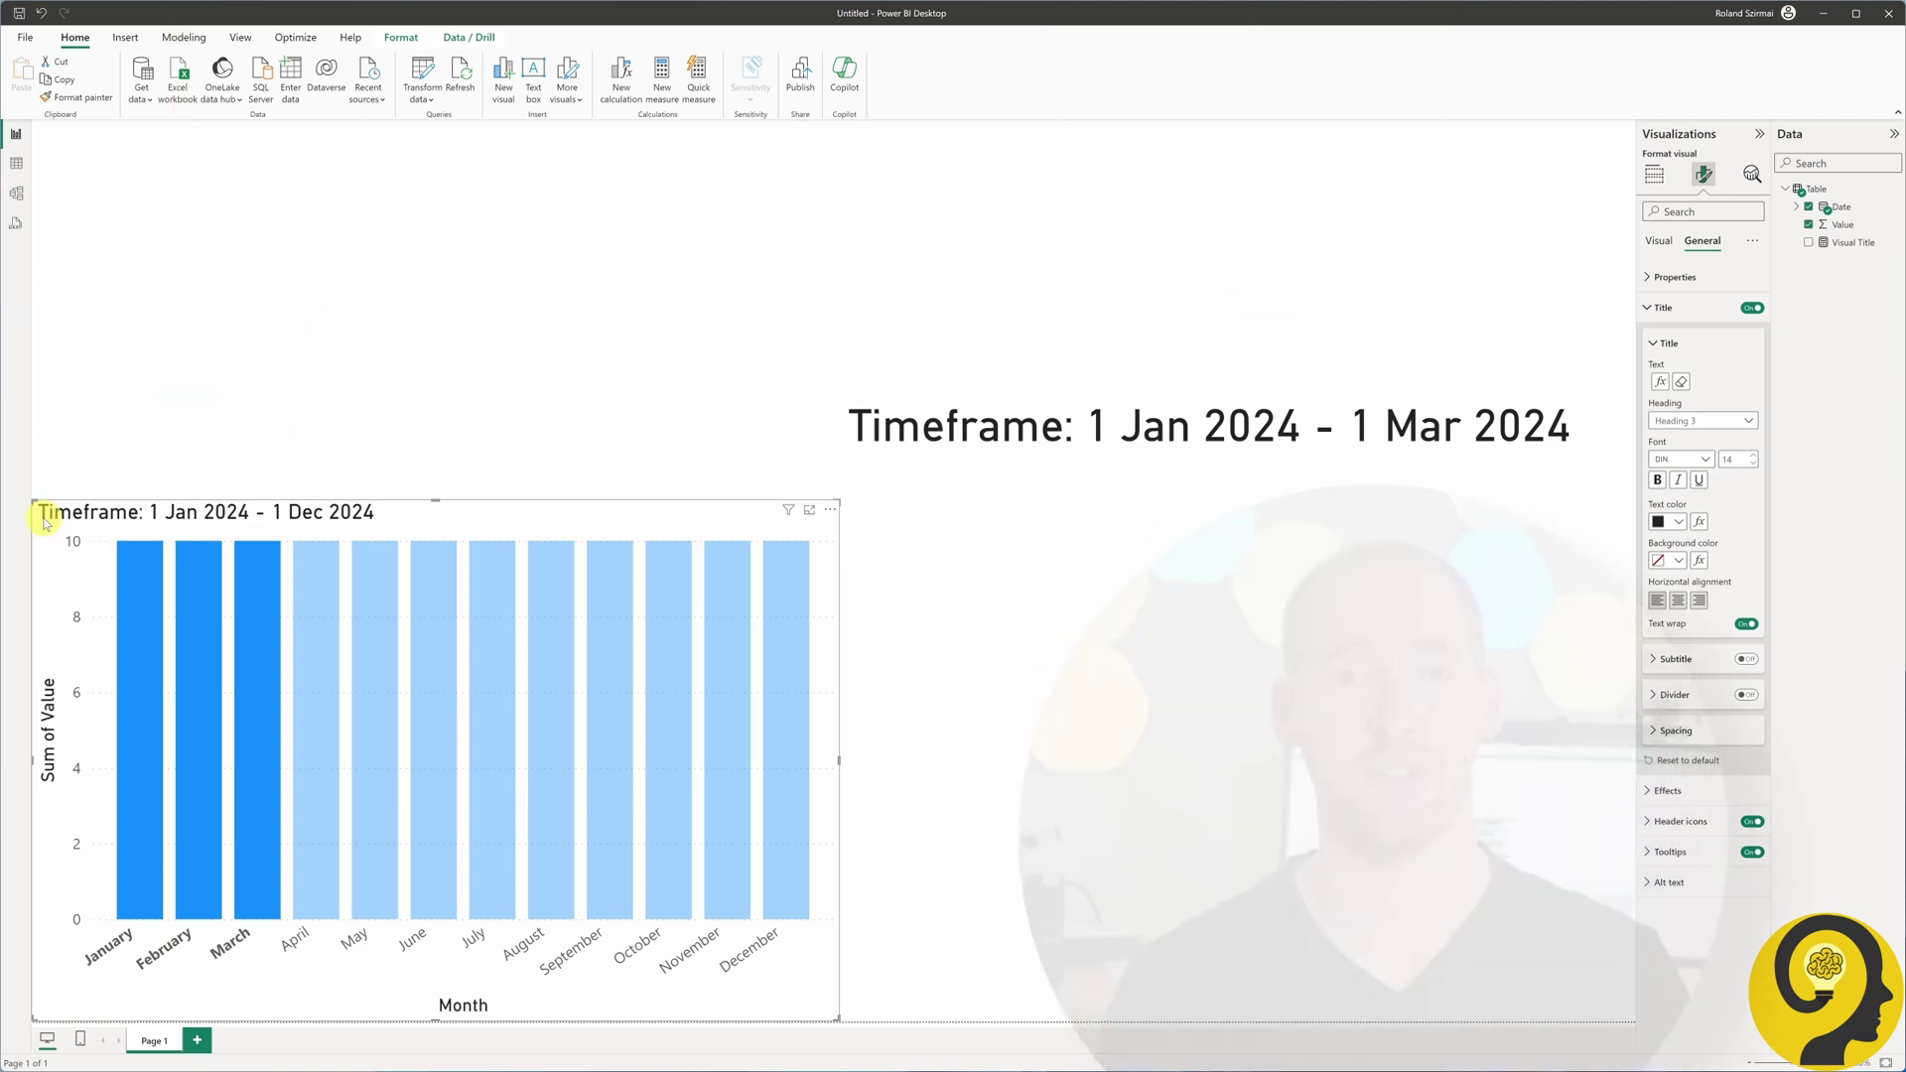
- Select only the March bar, then clear it, checking that the Timeframe card updates
left_click(1038, 595)
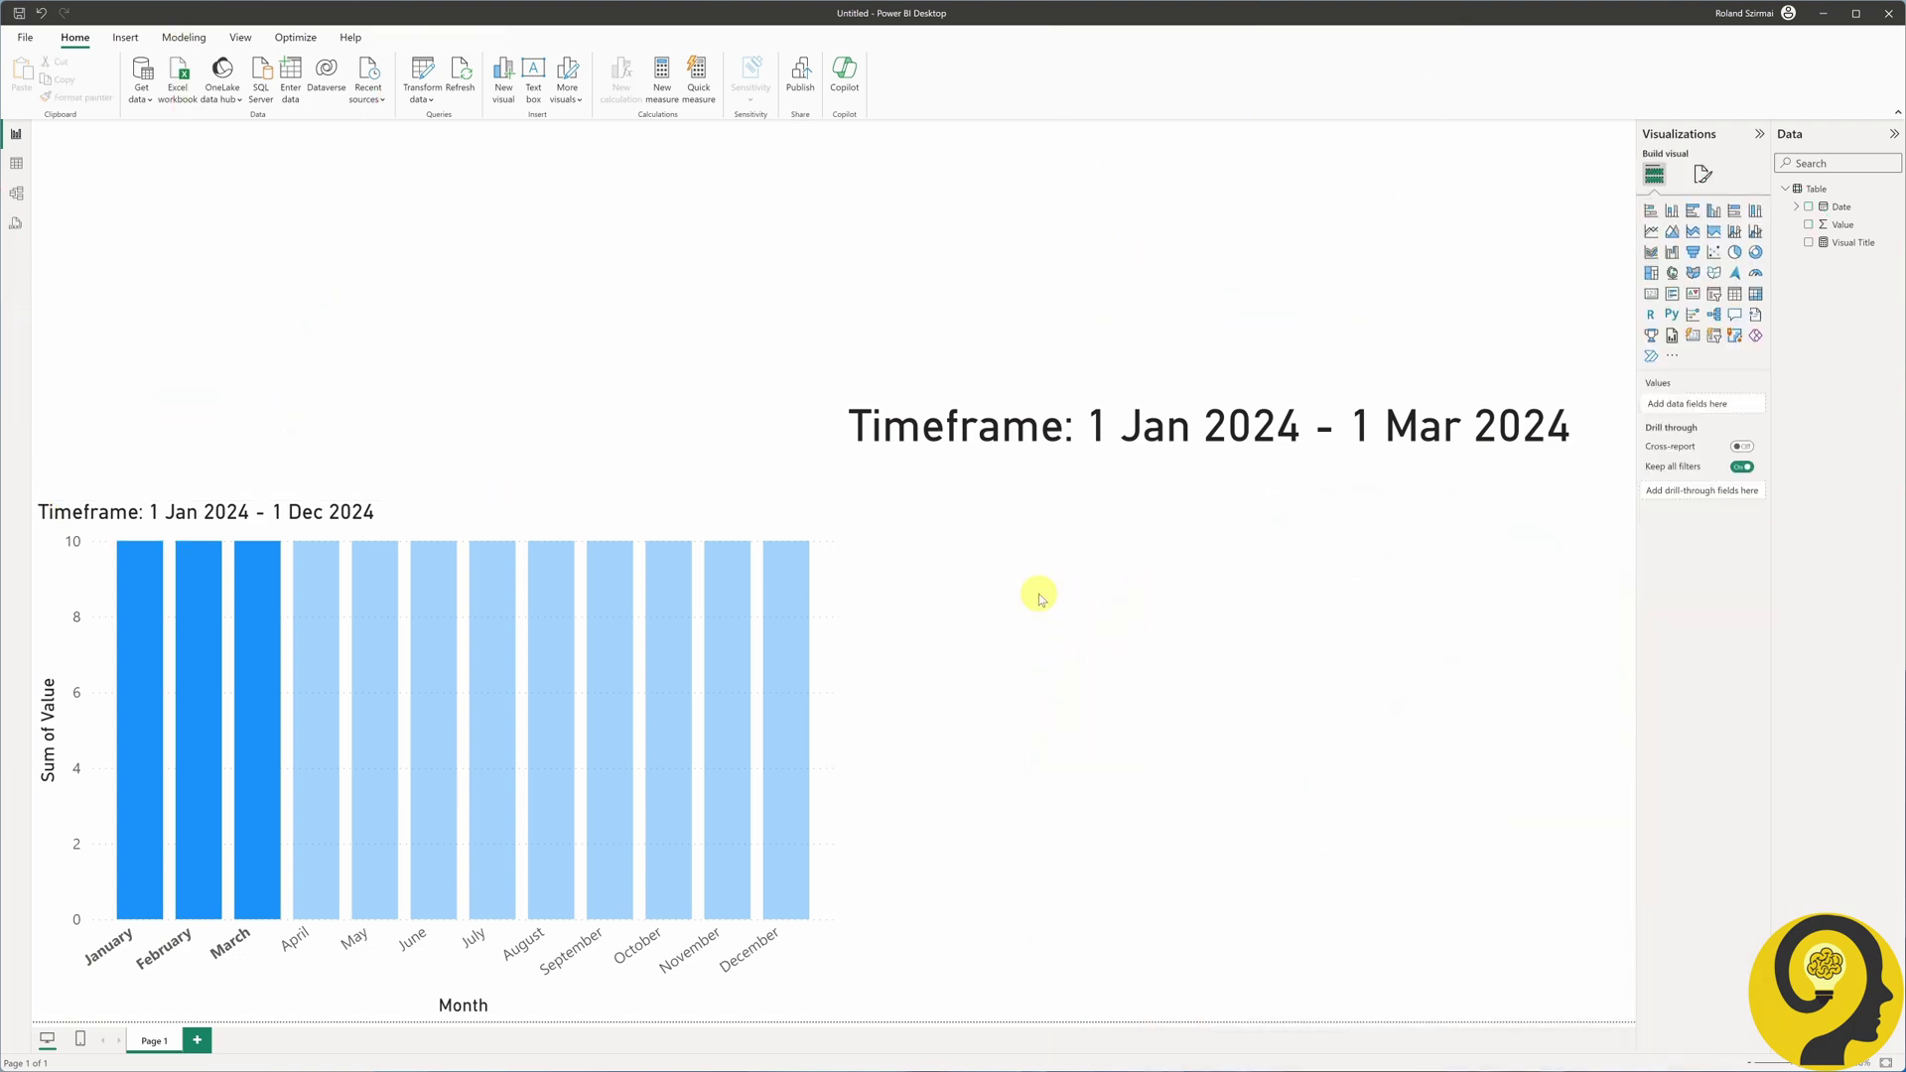
left_click(262, 613)
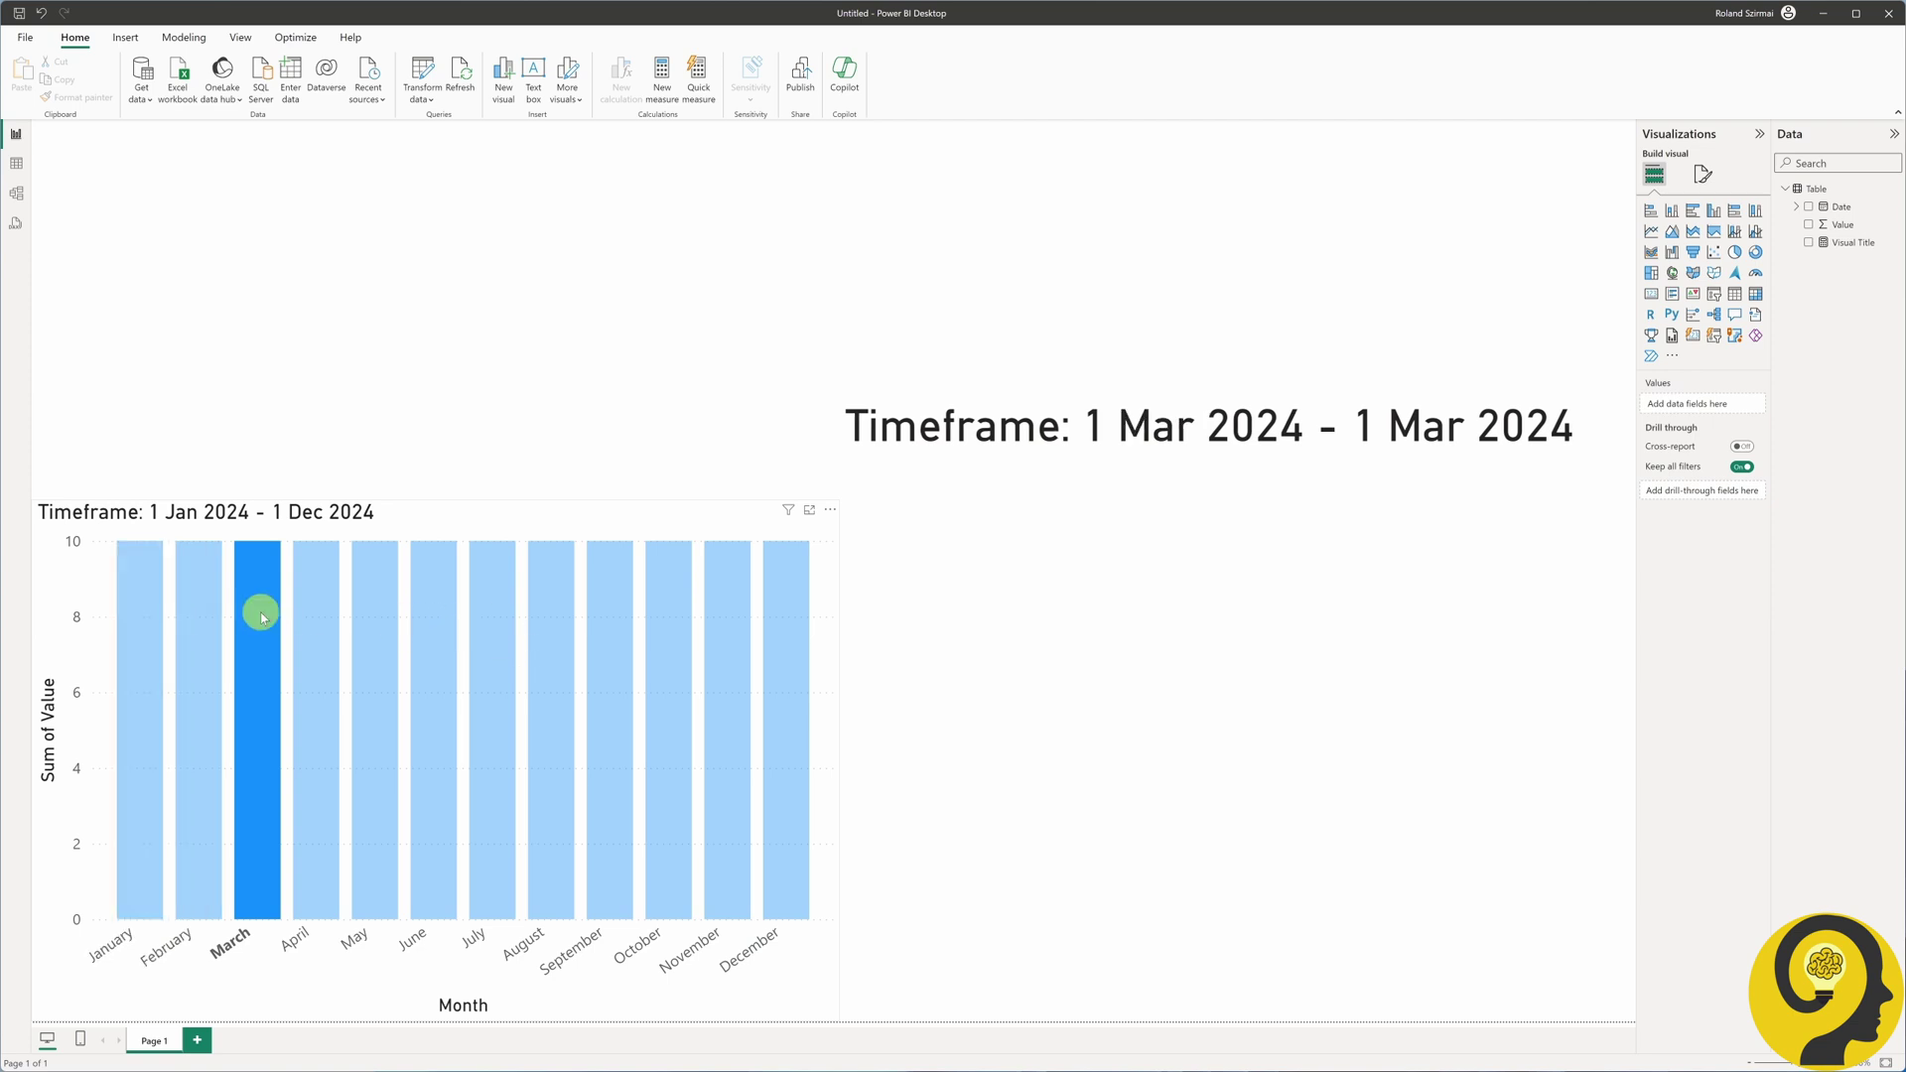
left_click(293, 613)
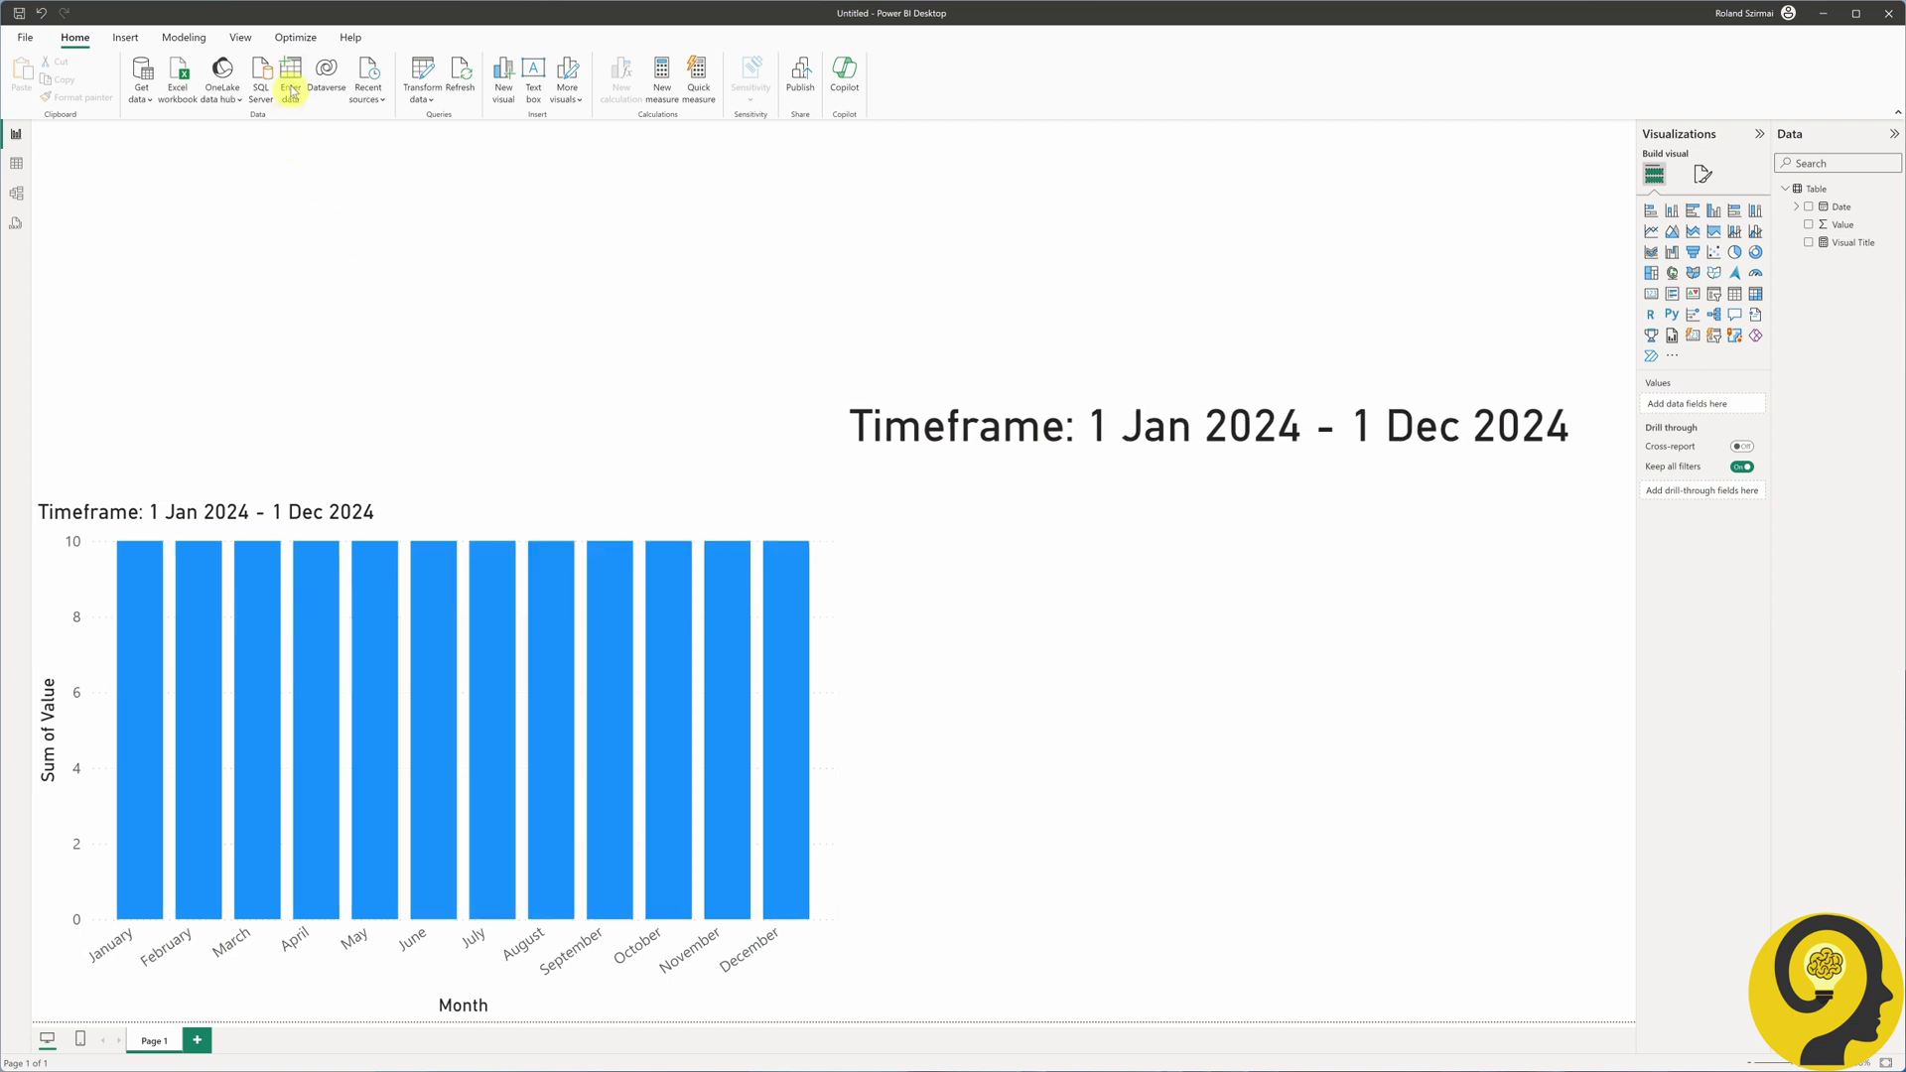
left_click(294, 37)
- Start Performance analyzer recording, refresh visuals, and expand the Card and chart timing rows
left_click(182, 90)
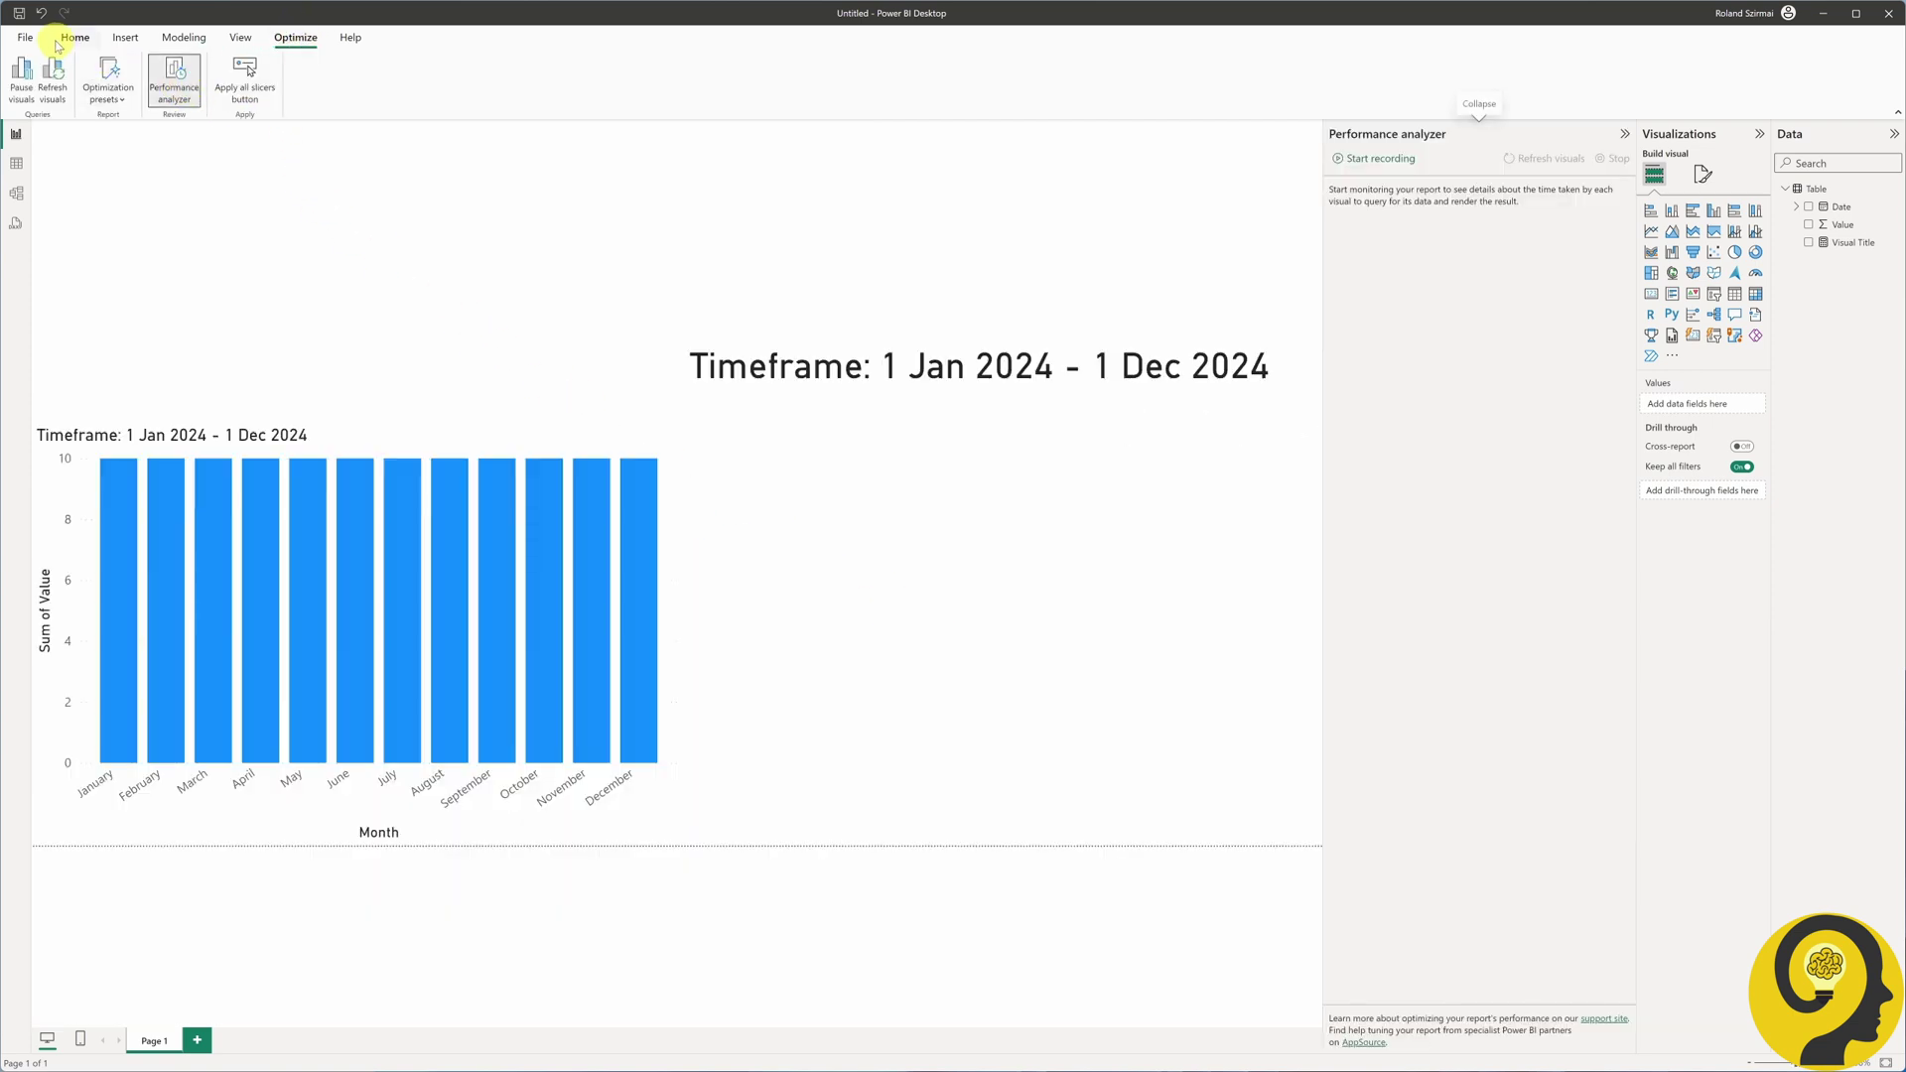
left_click(70, 40)
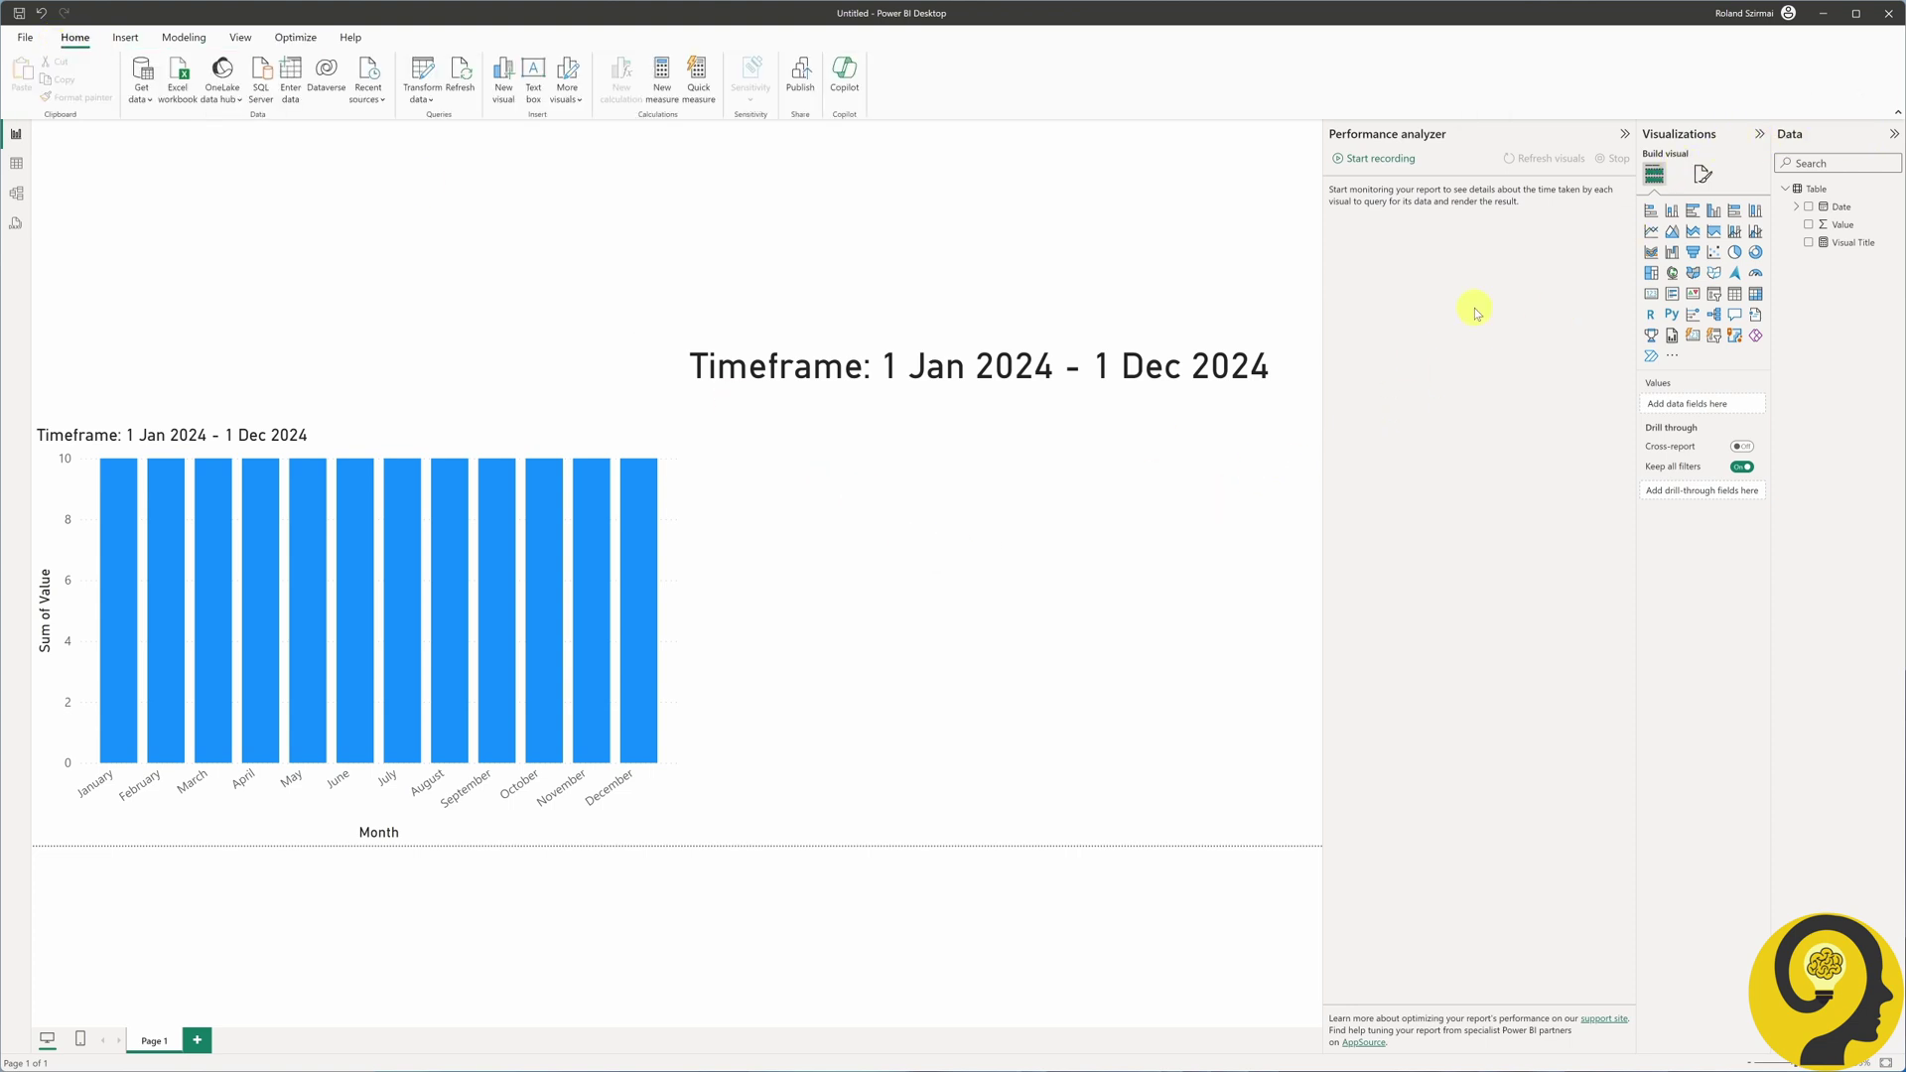
left_click(1382, 159)
left_click(1551, 159)
left_click(1287, 270)
left_click(1287, 249)
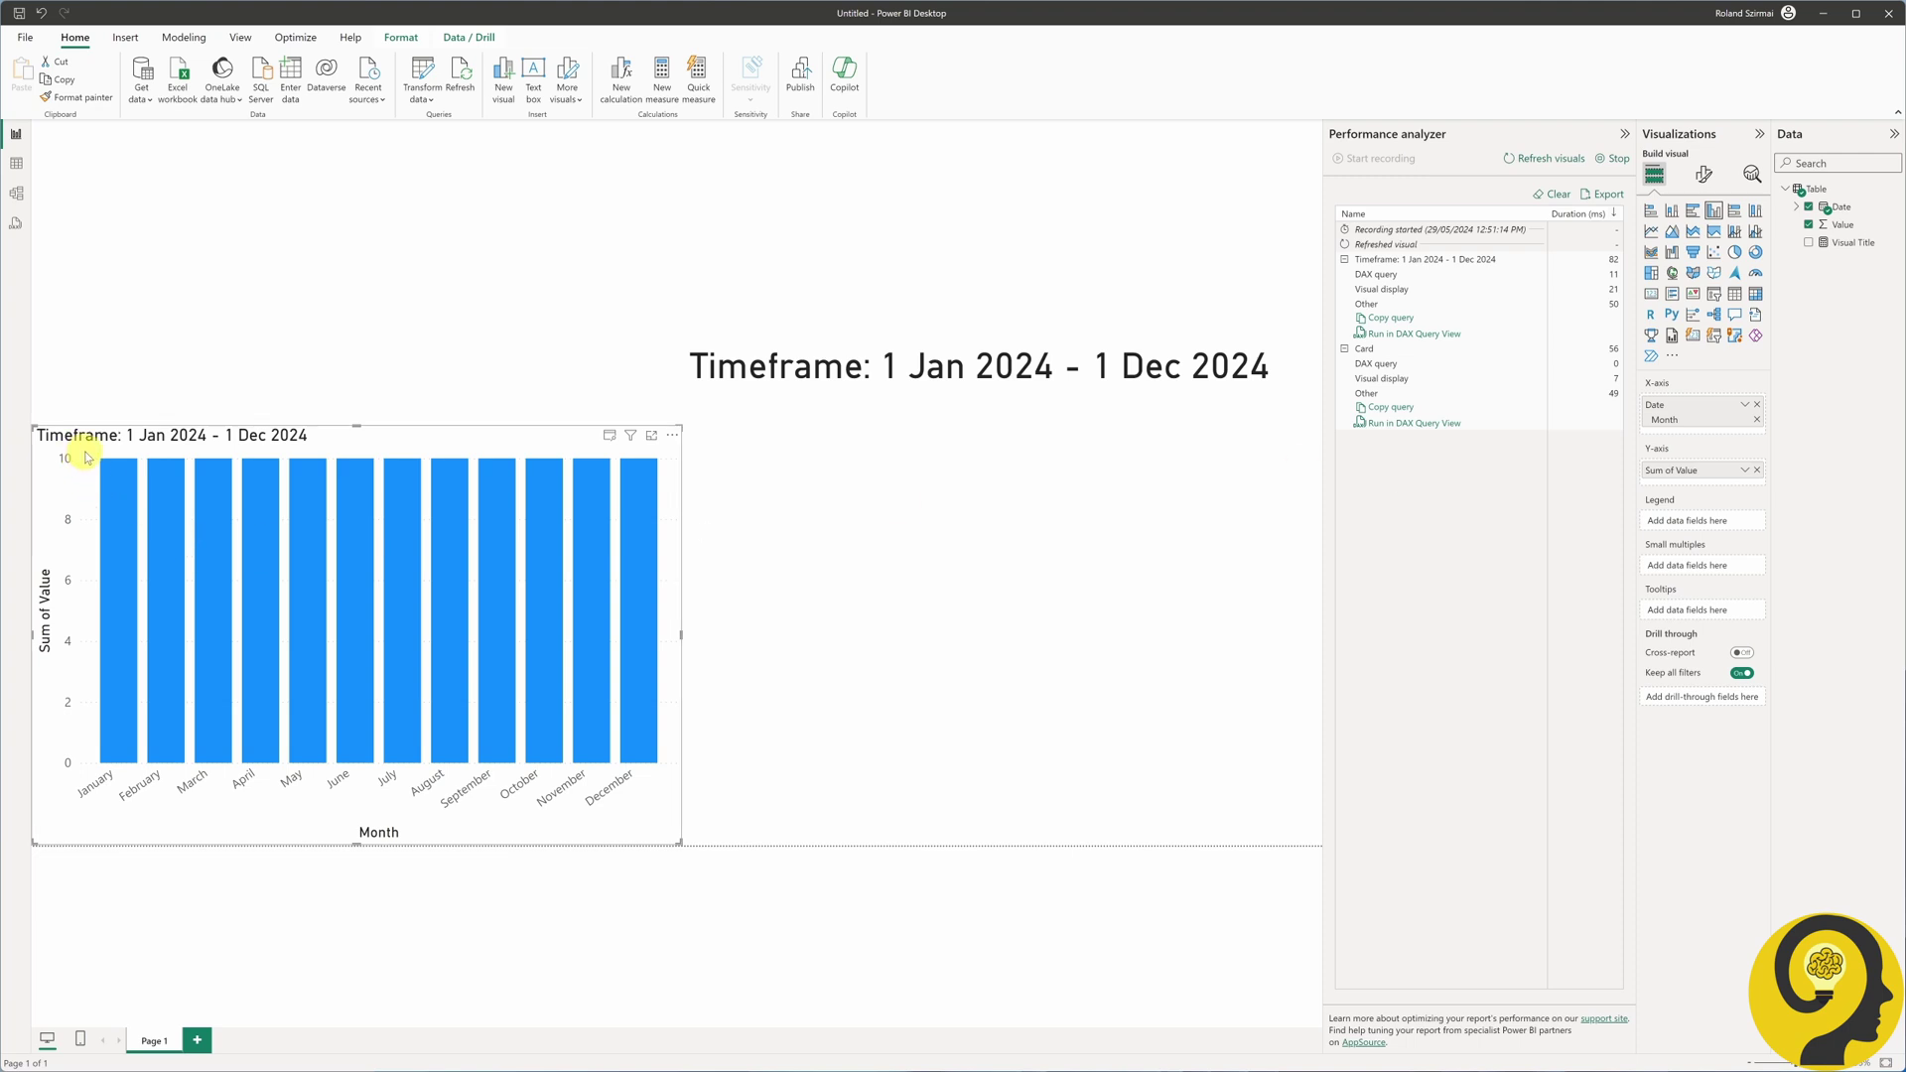
- Select the January–March bars, then toggle the December bar, while recording timings
left_click_drag(86, 451, 228, 796)
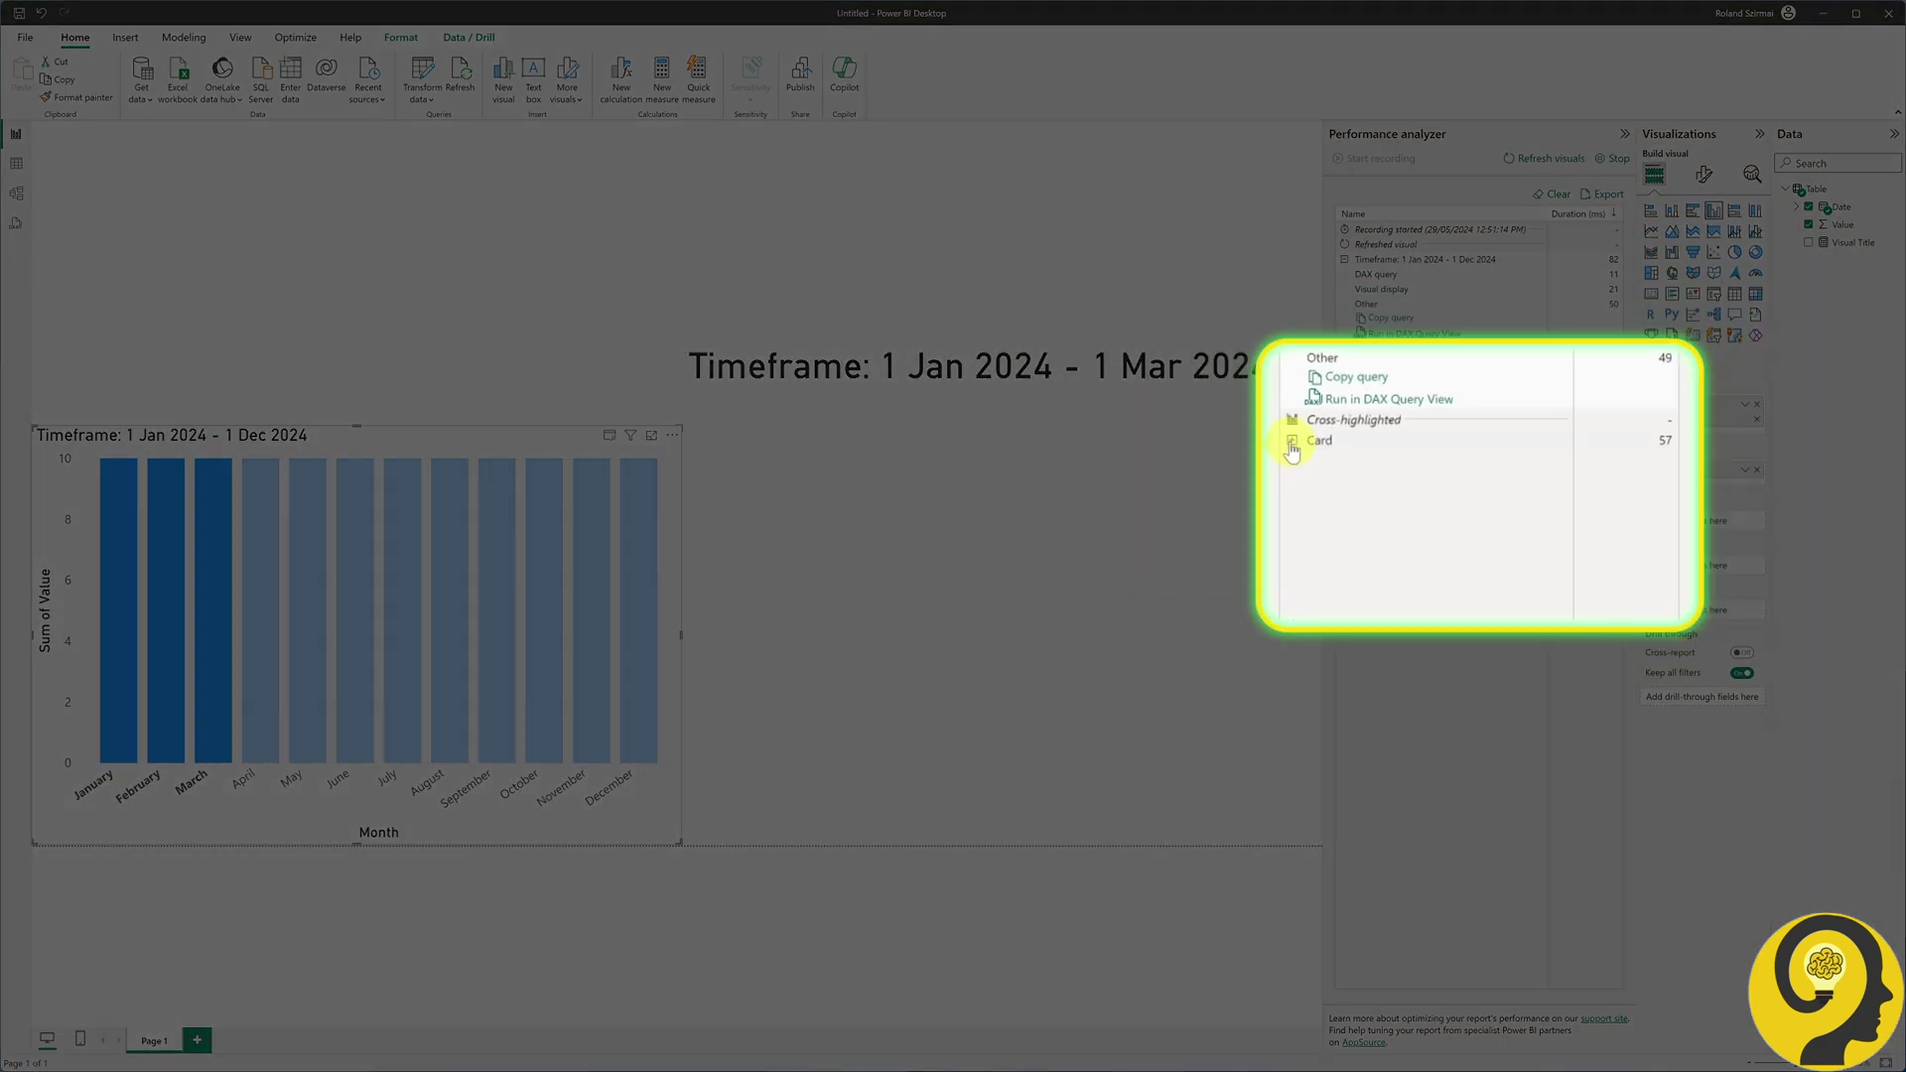
left_click(1291, 443)
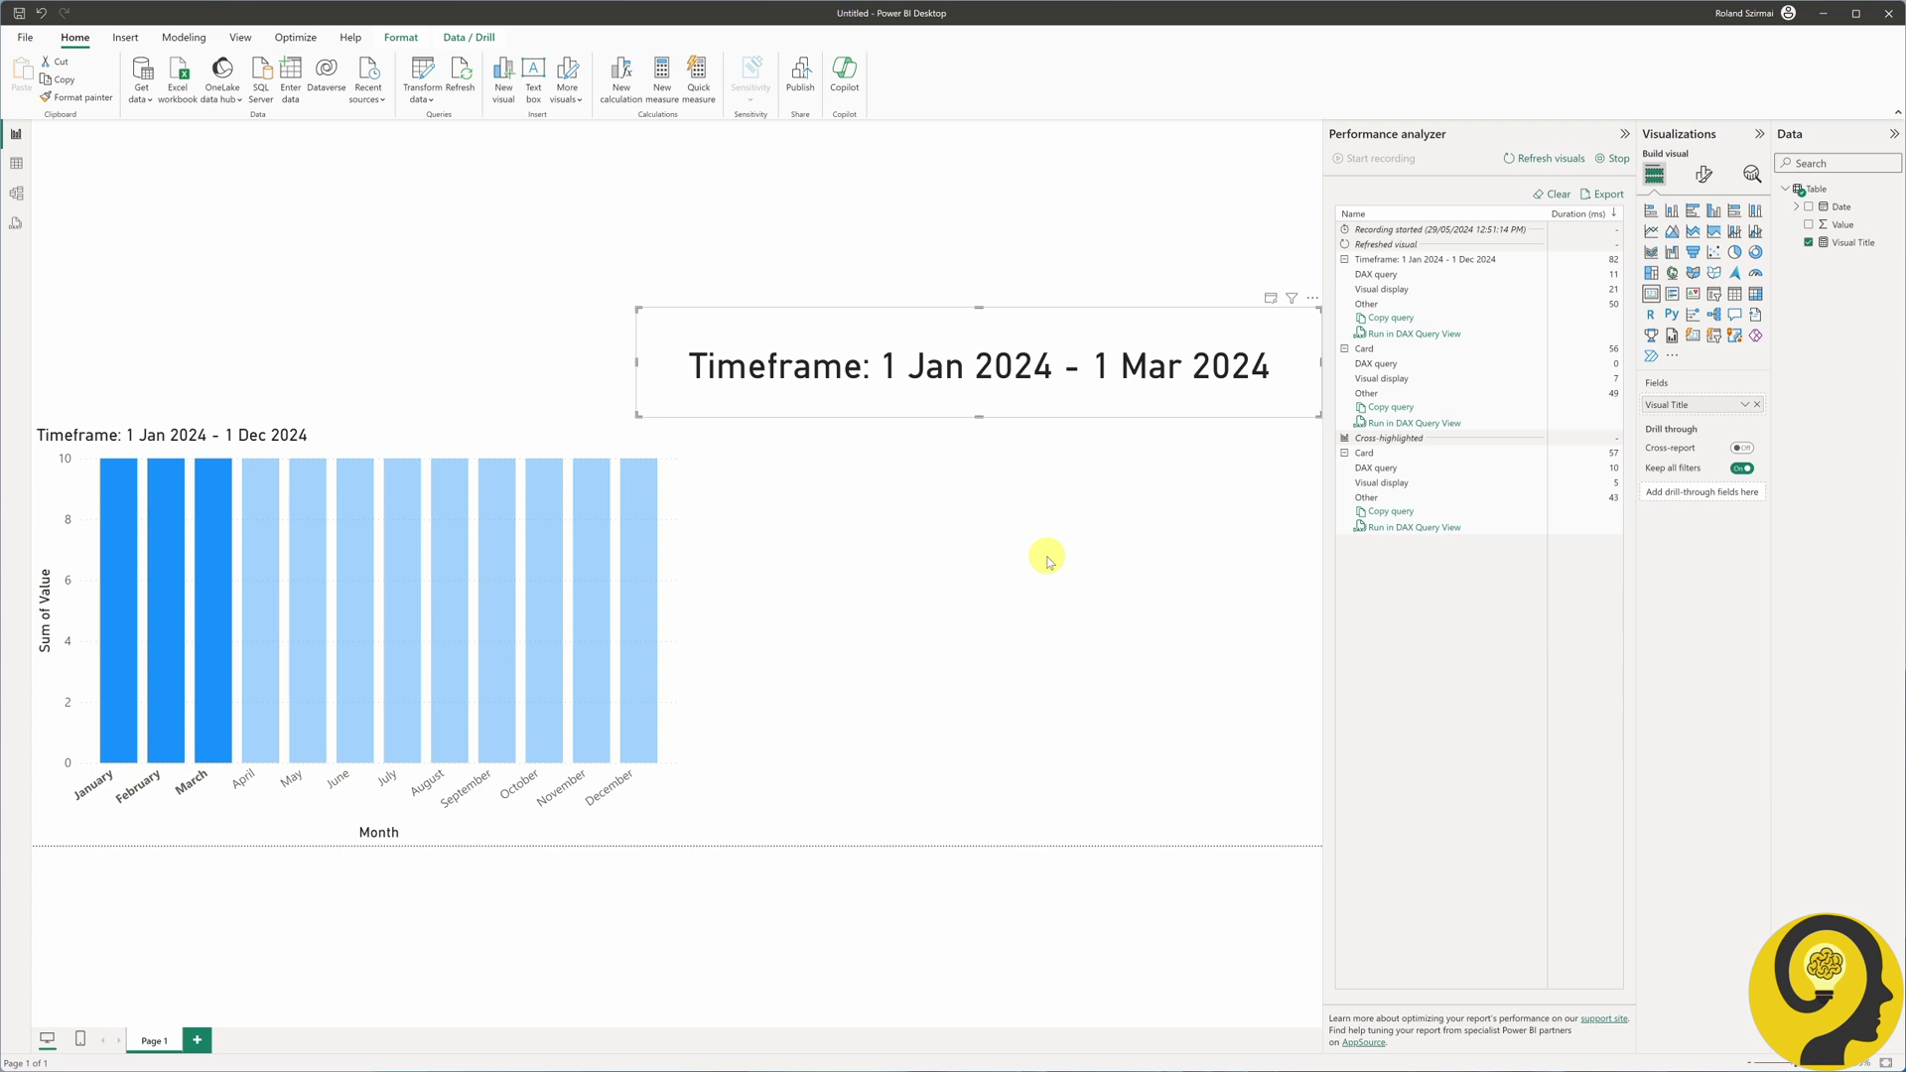
left_click(633, 502)
left_click(634, 502)
- Remove the Timeframe card and clear the recorded performance results
left_click(1312, 297)
left_click(1355, 351)
left_click(1553, 194)
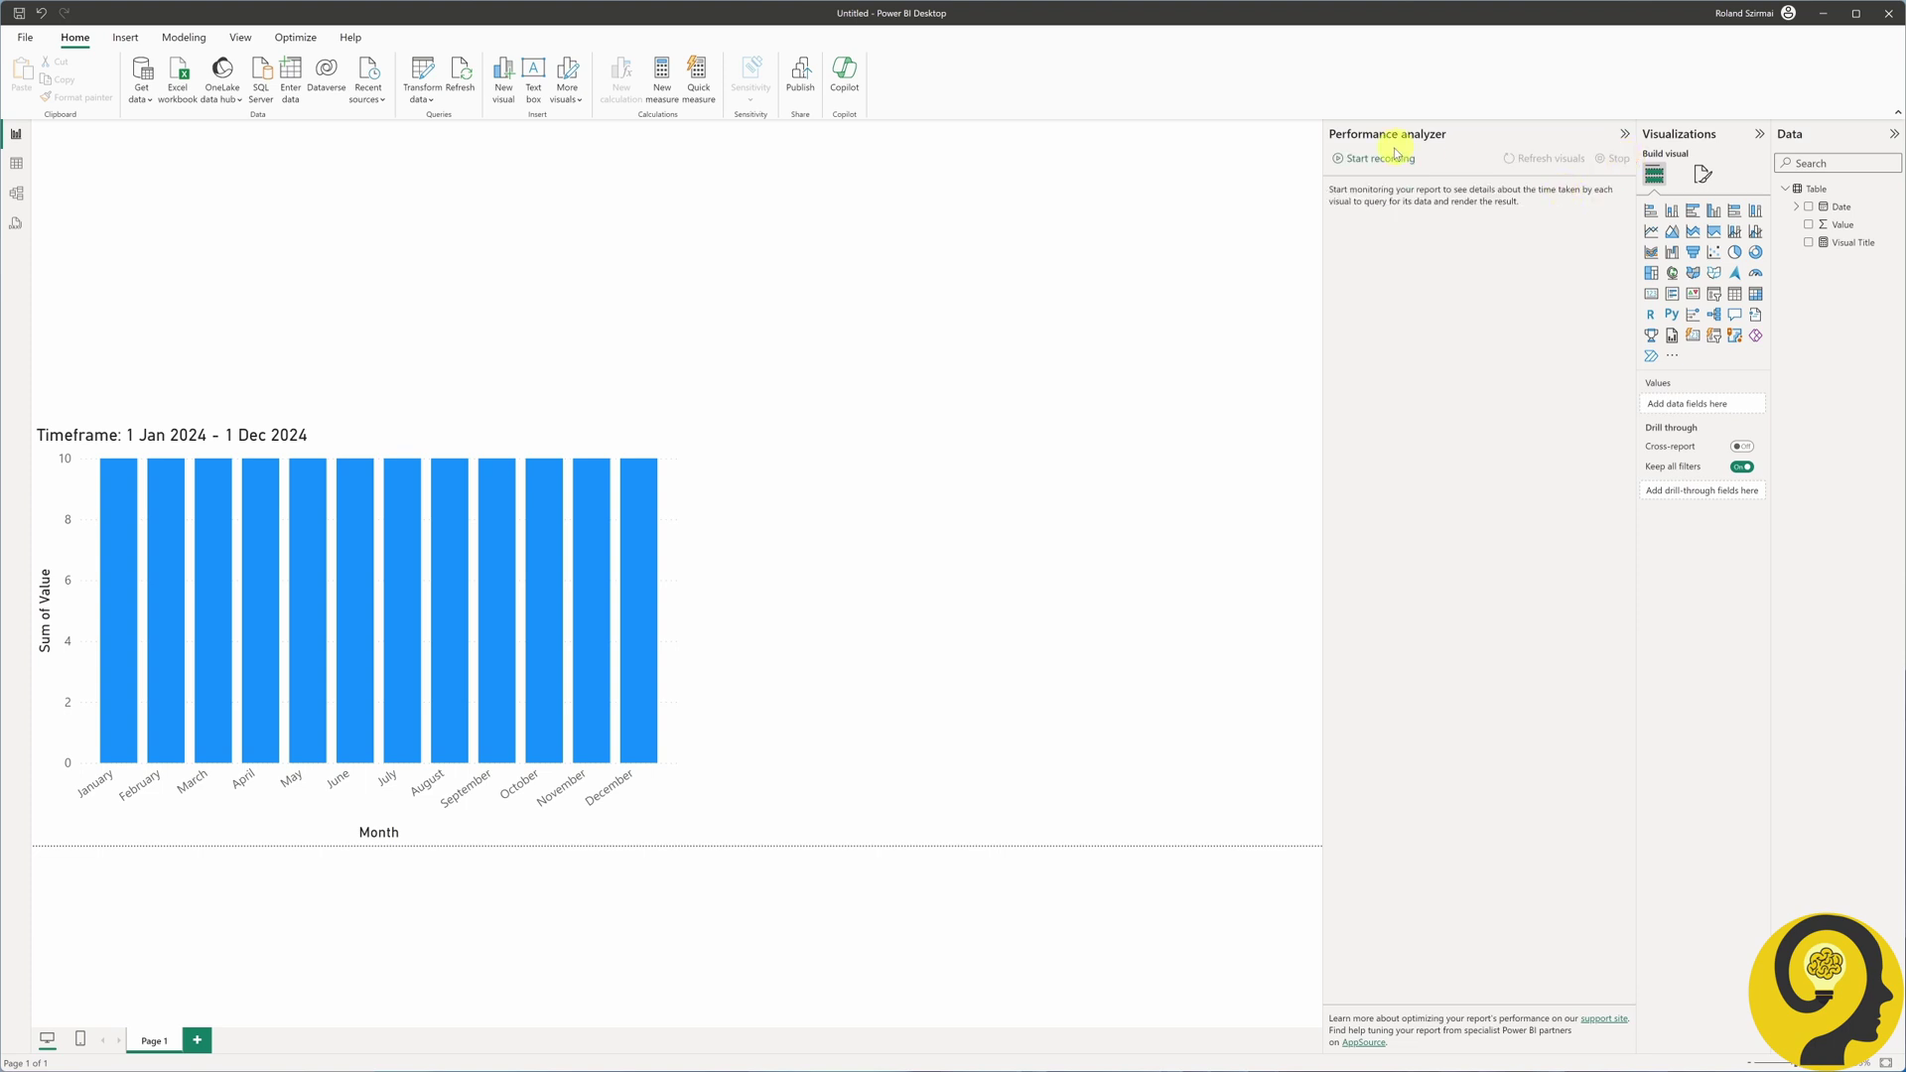
- Refresh visuals for a new recording, expand the Timeframe row, and select the November, October, September bars
left_click(1552, 158)
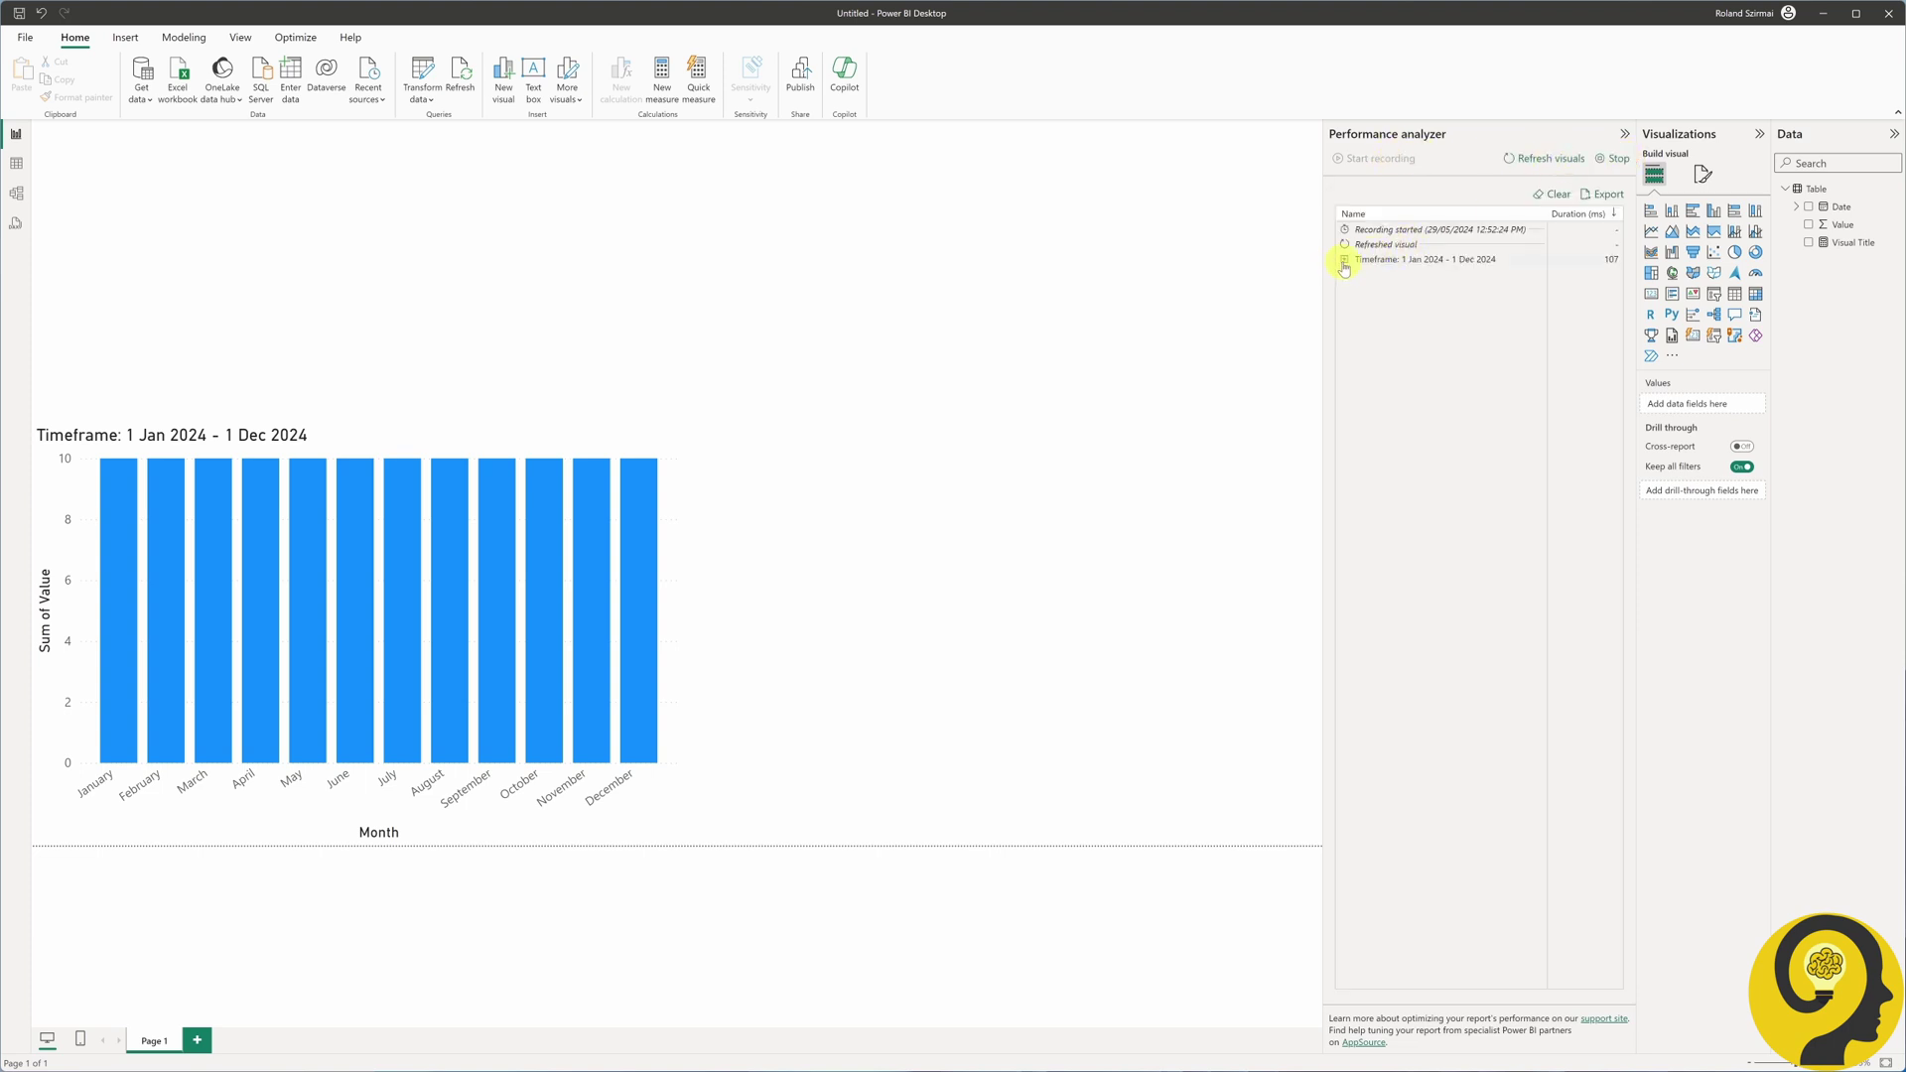
left_click(1343, 262)
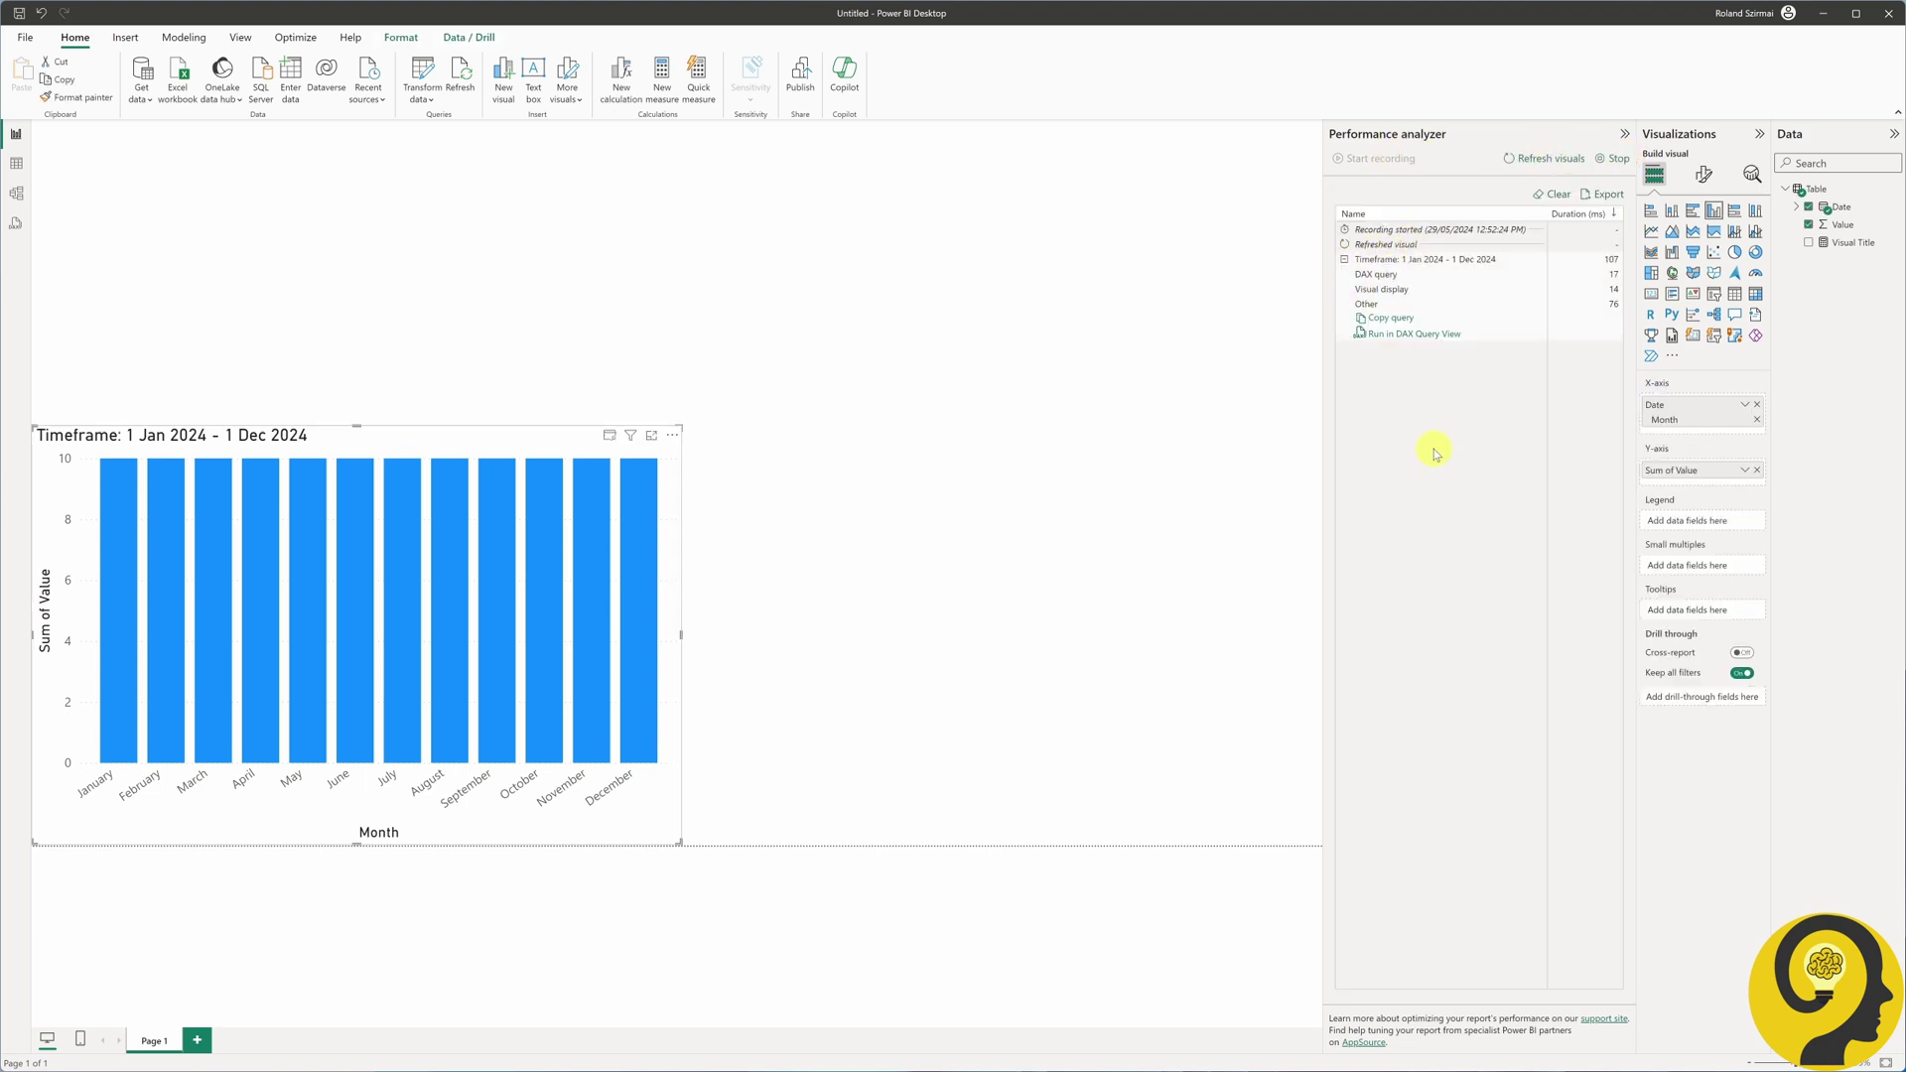
left_click(586, 595)
left_click(541, 593)
left_click(481, 602)
- Toggle April, select March–August then August alone, then stop recording and collapse the pane
left_click(277, 599)
left_click(255, 590)
left_click(260, 593)
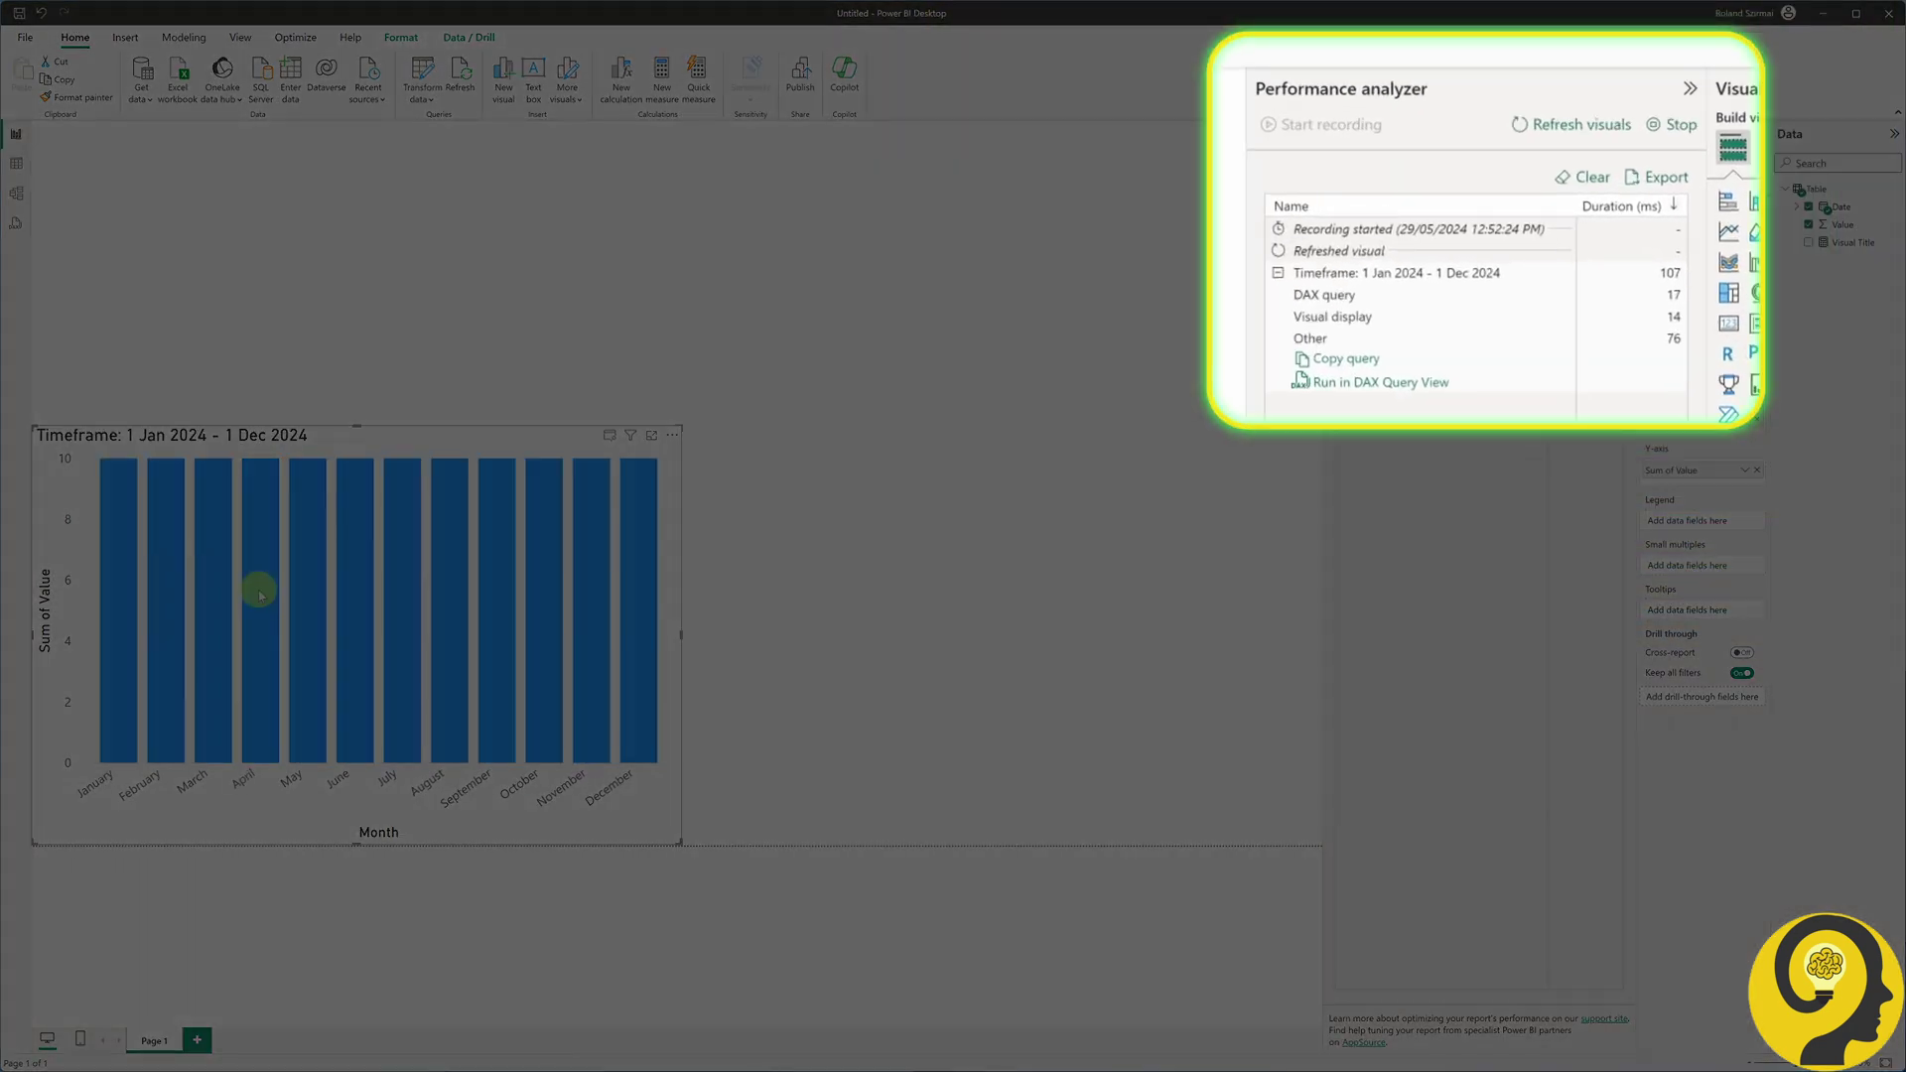
left_click_drag(203, 506, 440, 791)
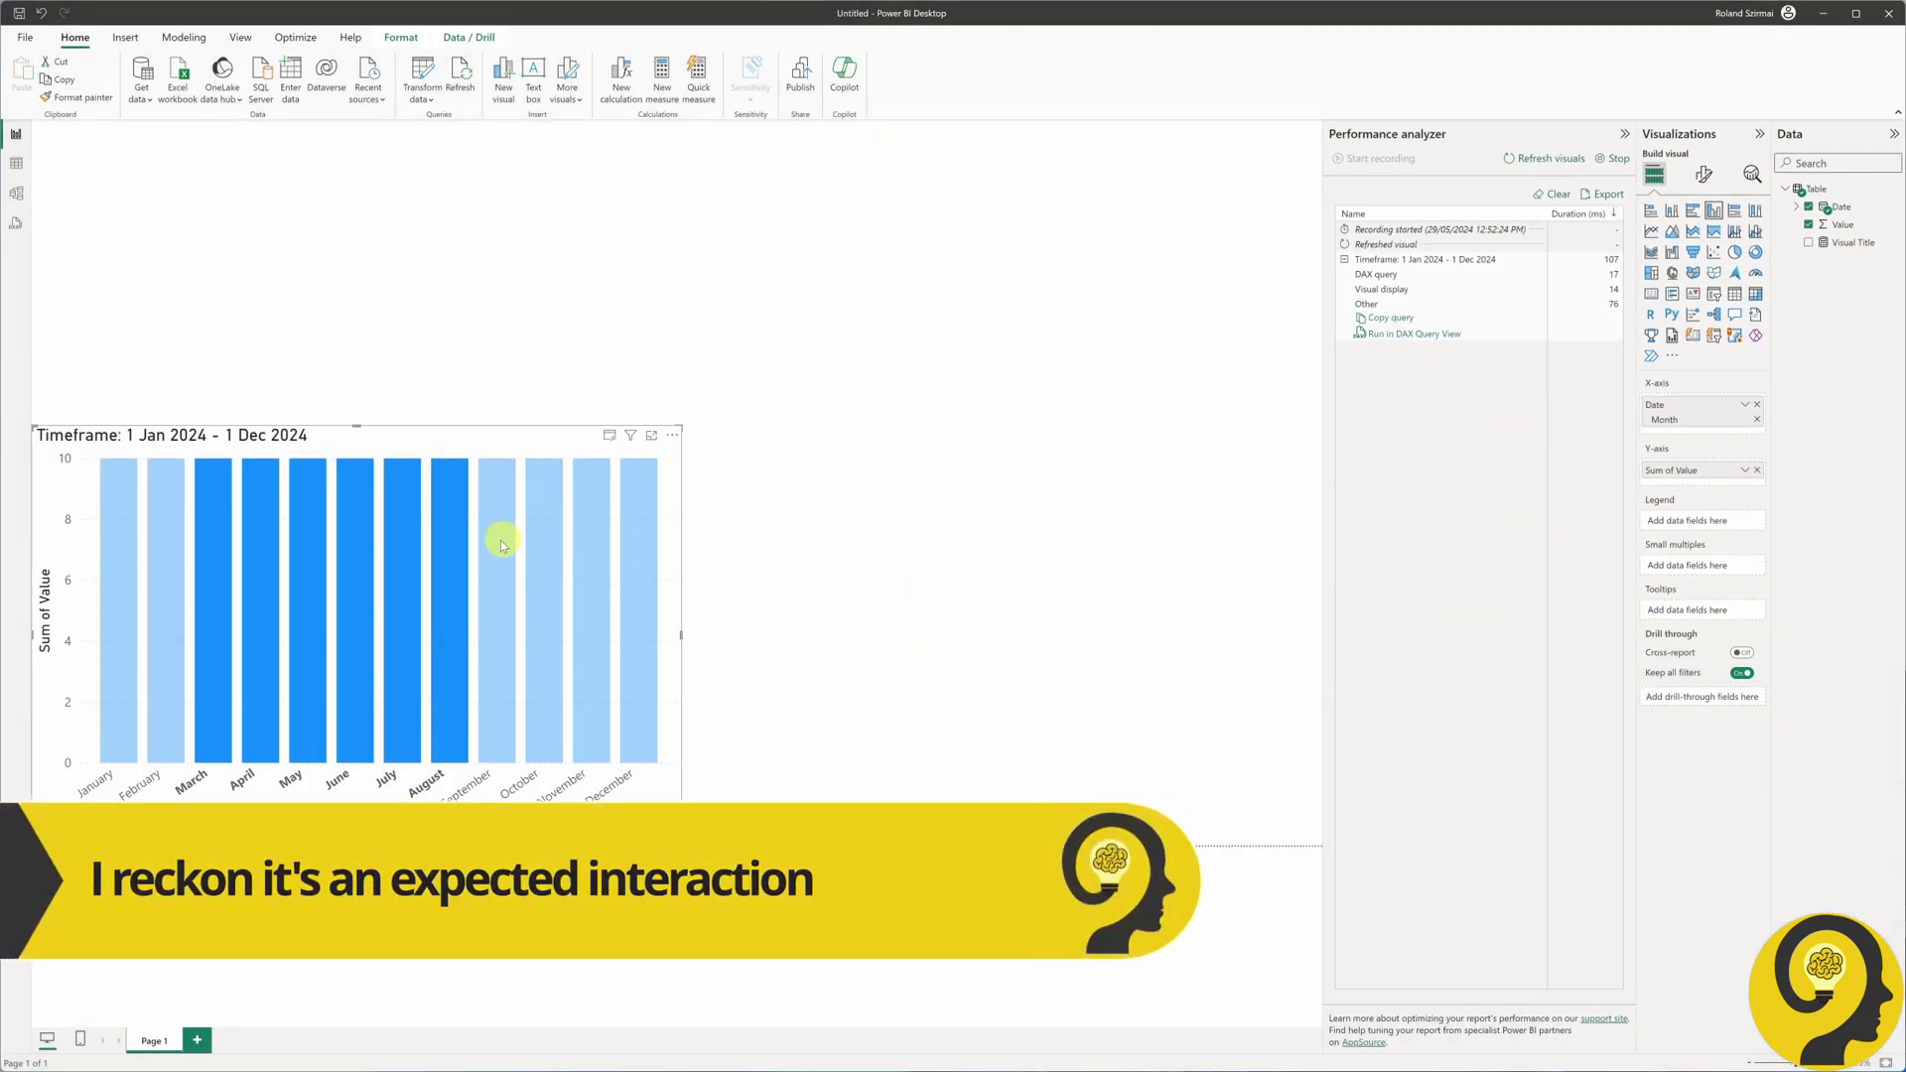
left_click(449, 545)
left_click(449, 537)
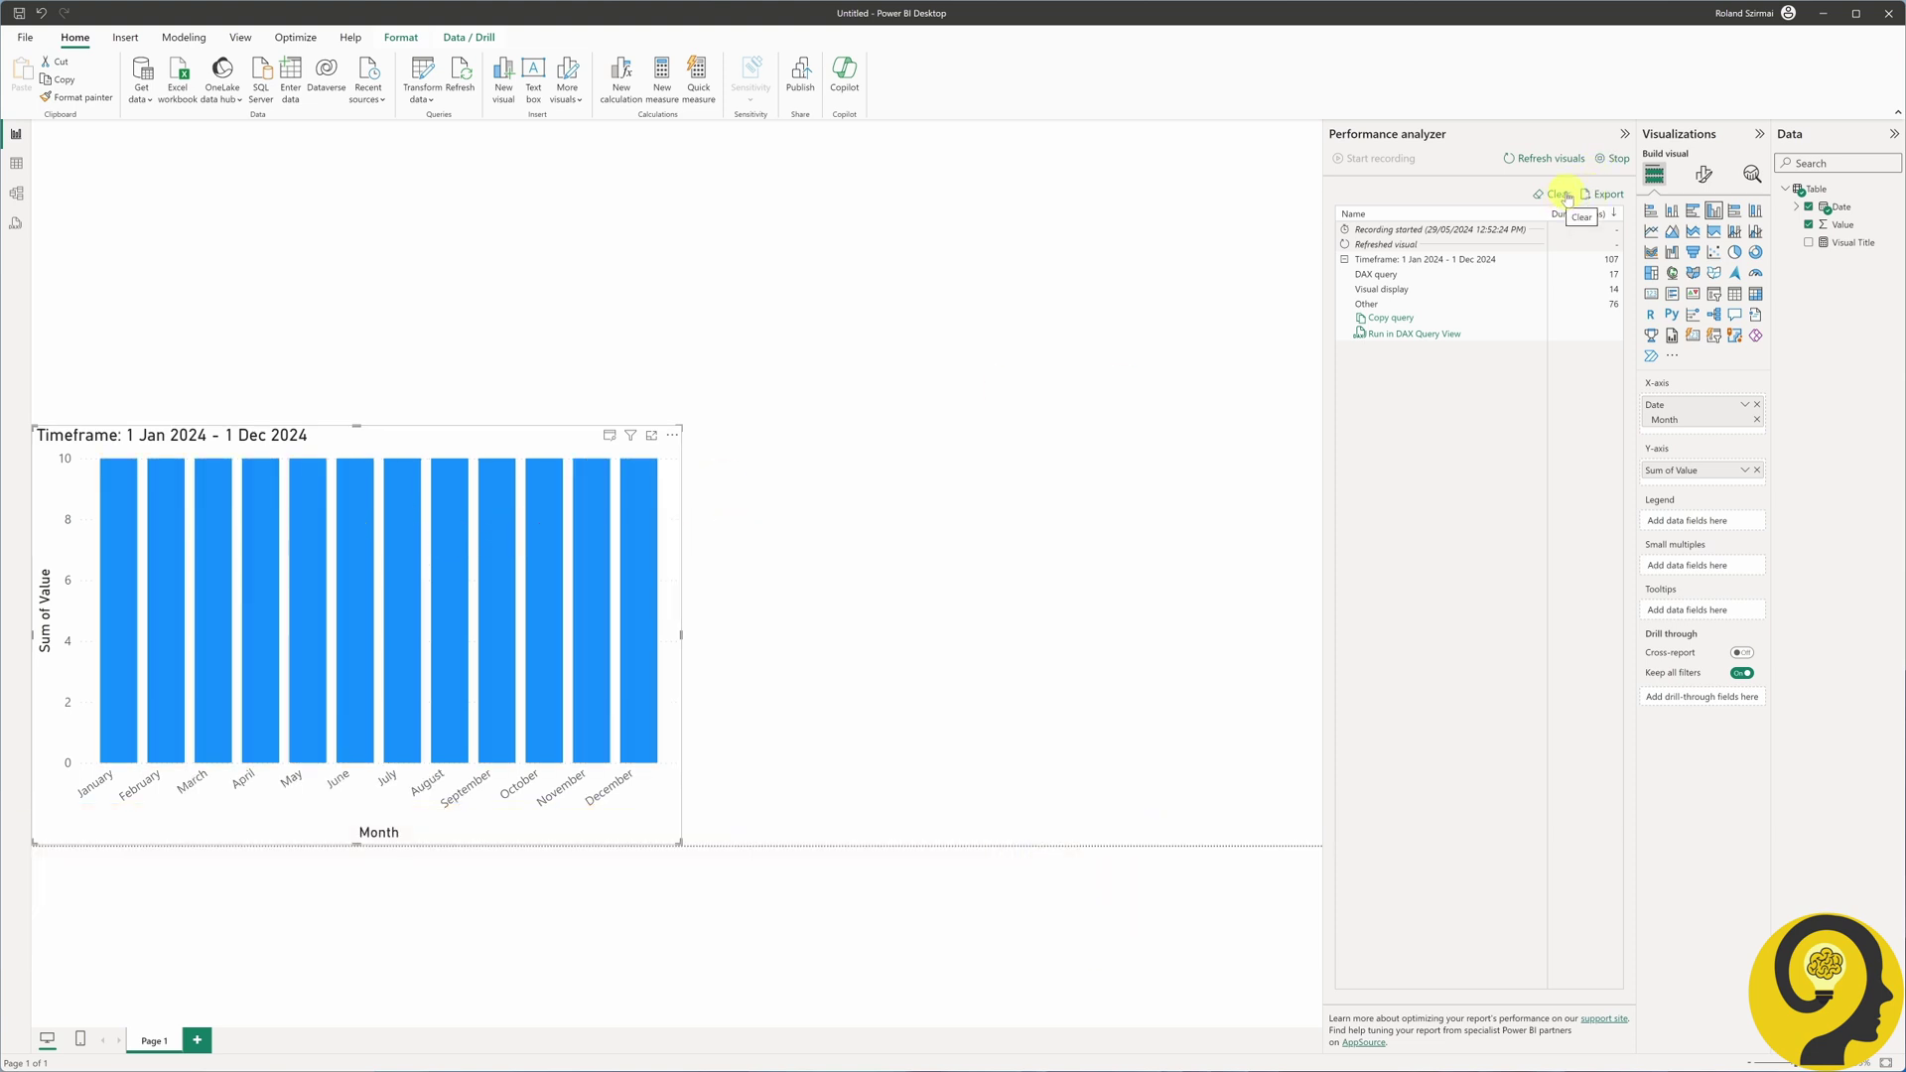
left_click(1618, 158)
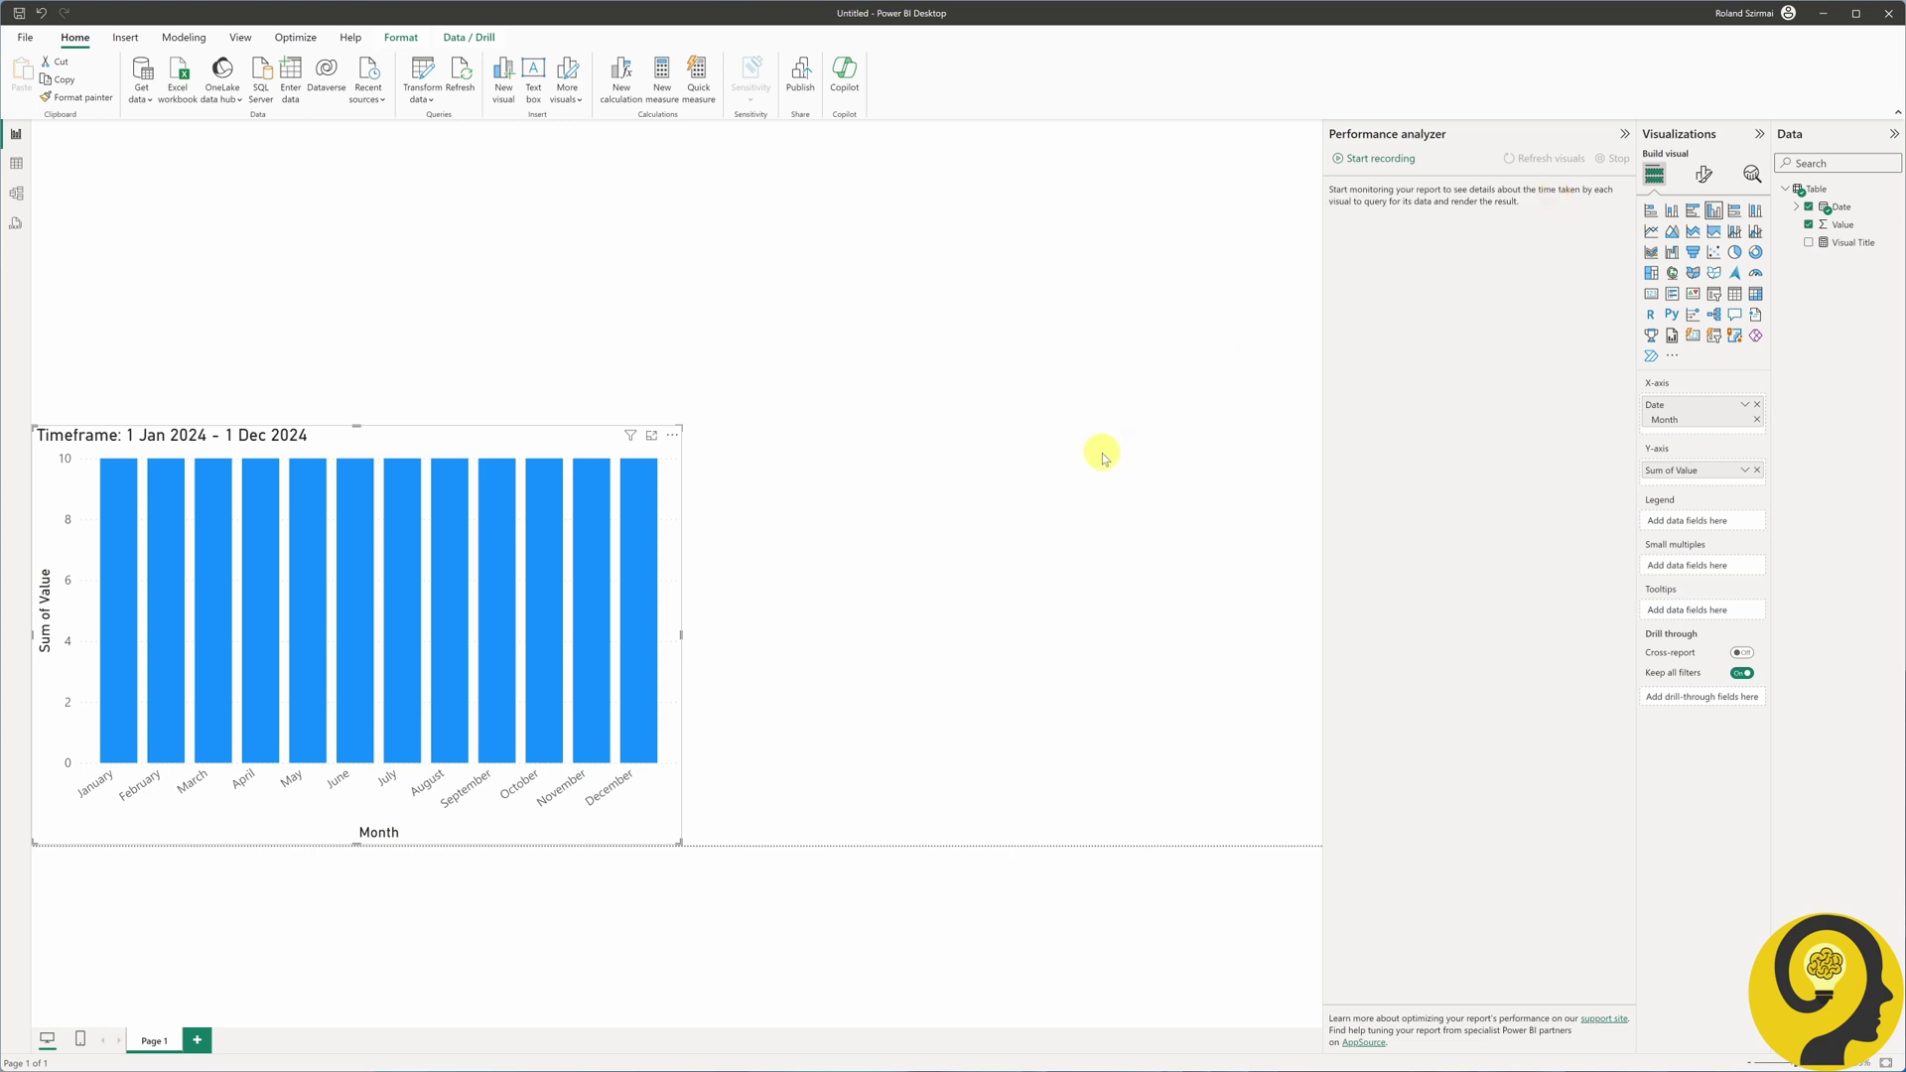
left_click(1626, 134)
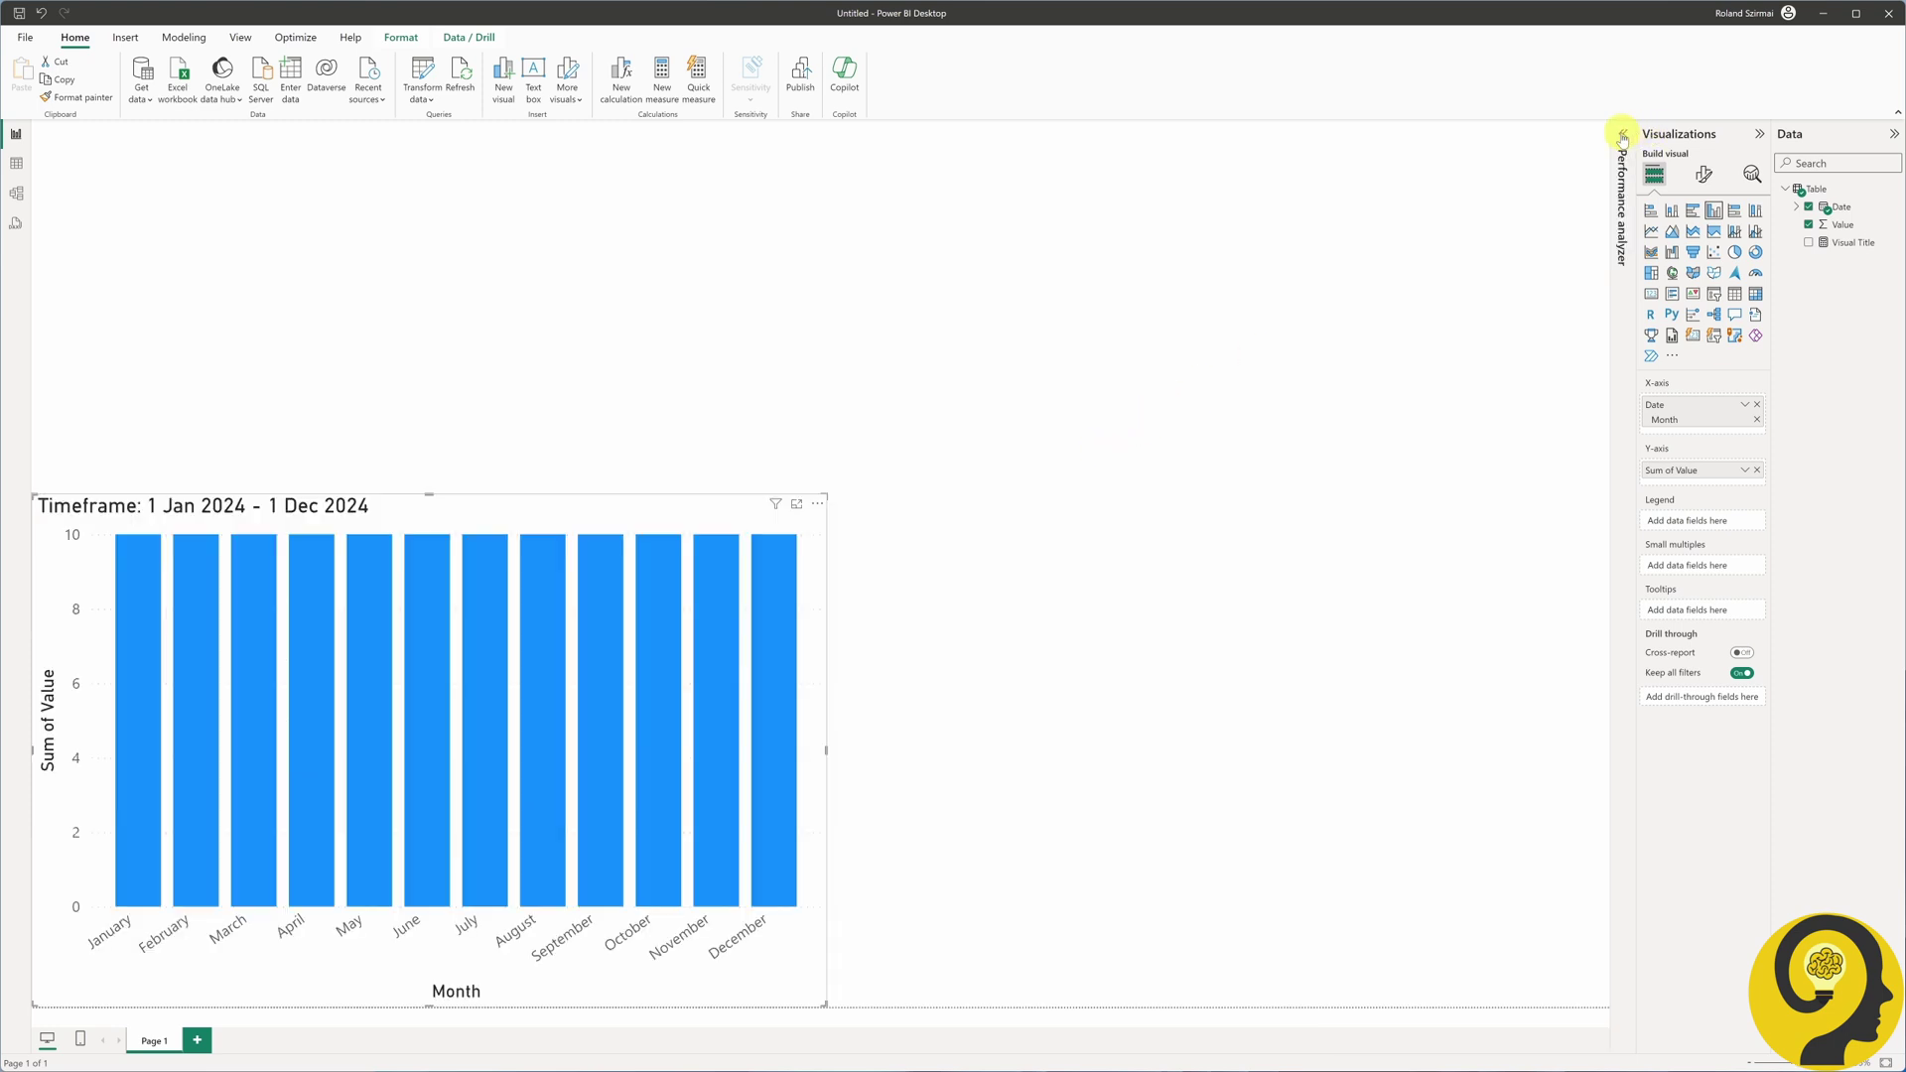
- Turn off the column chart's built-in title
left_click(1123, 536)
left_click(723, 514)
left_click(953, 516)
left_click(668, 508)
left_click(1706, 176)
left_click(1702, 241)
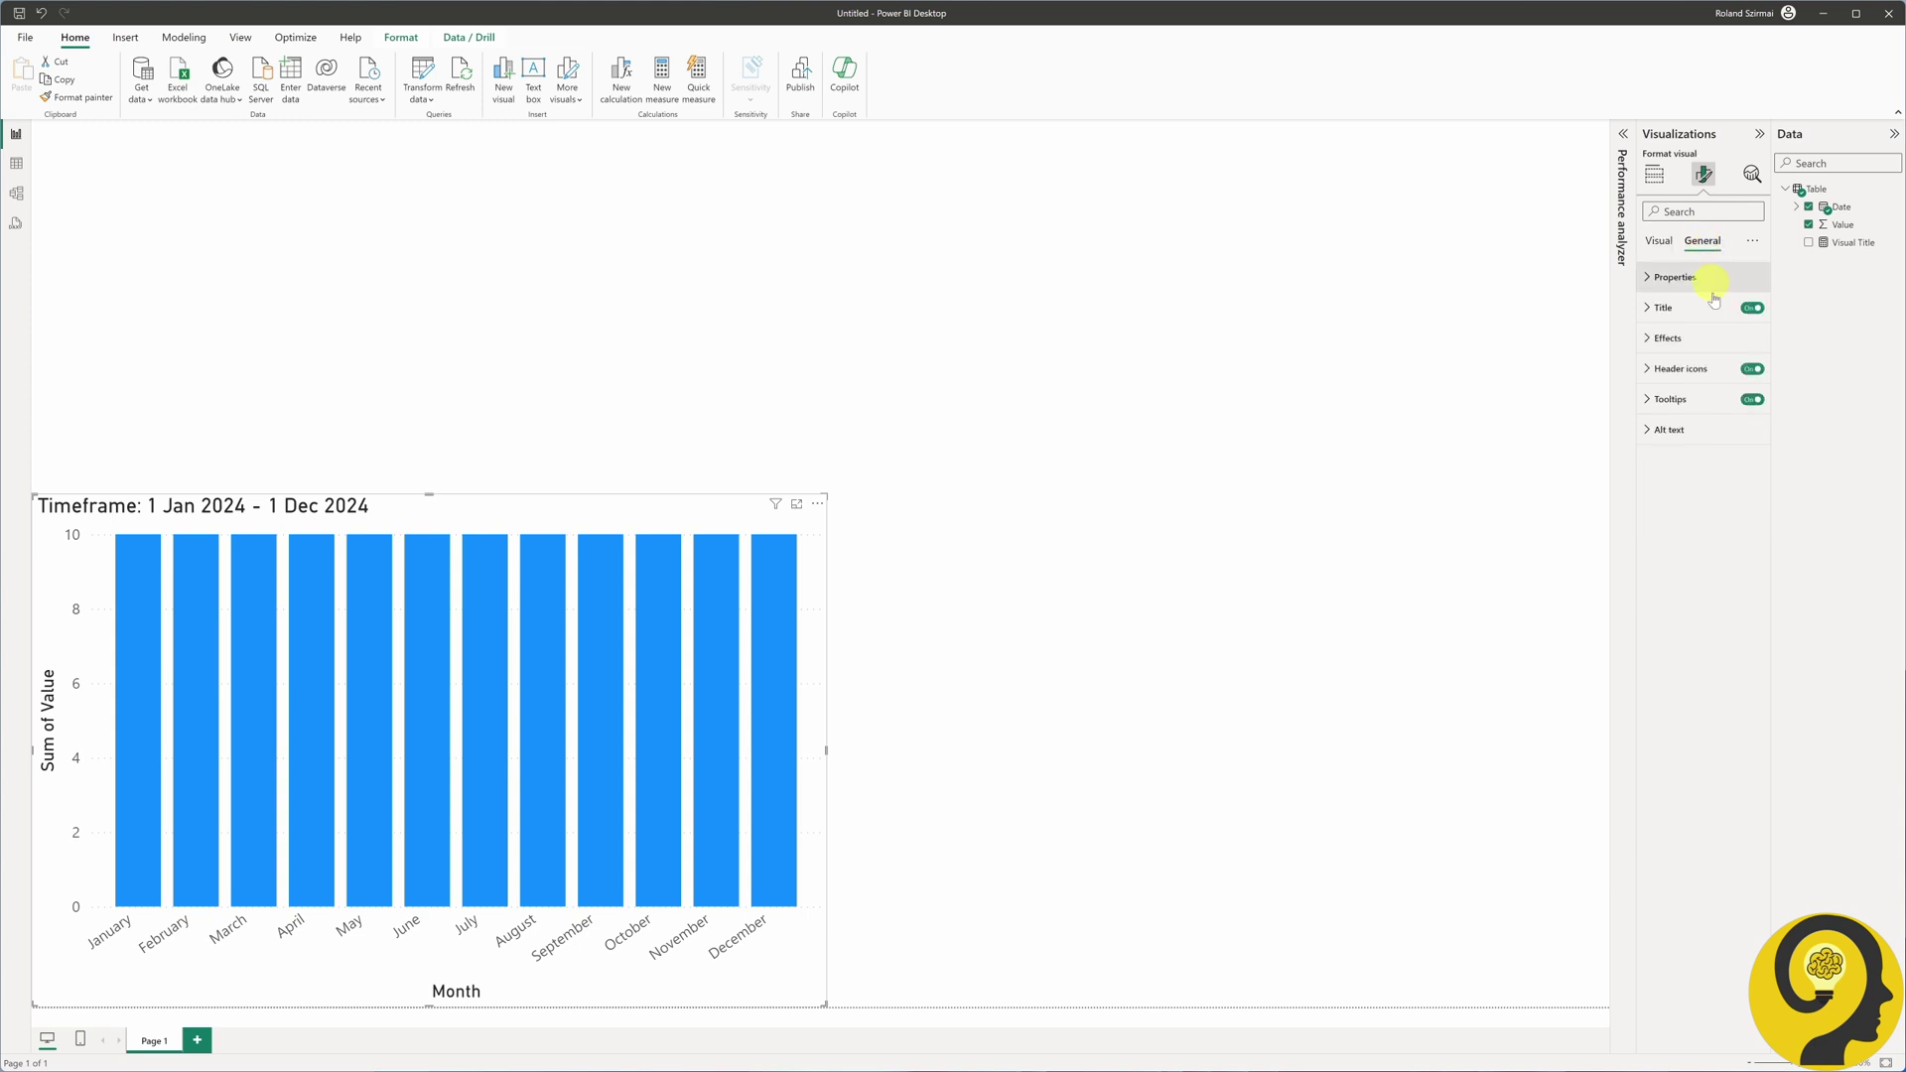
left_click(1752, 309)
- Add Visual Title as a card and stretch it across the chart's top as a title bar
left_click(1664, 179)
left_click_drag(1852, 243, 1375, 355)
left_click(1651, 293)
left_click_drag(1535, 391, 349, 466)
left_click_drag(420, 779, 826, 490)
- Set the card's callout value font size to 10
left_click(1703, 175)
left_click(1688, 278)
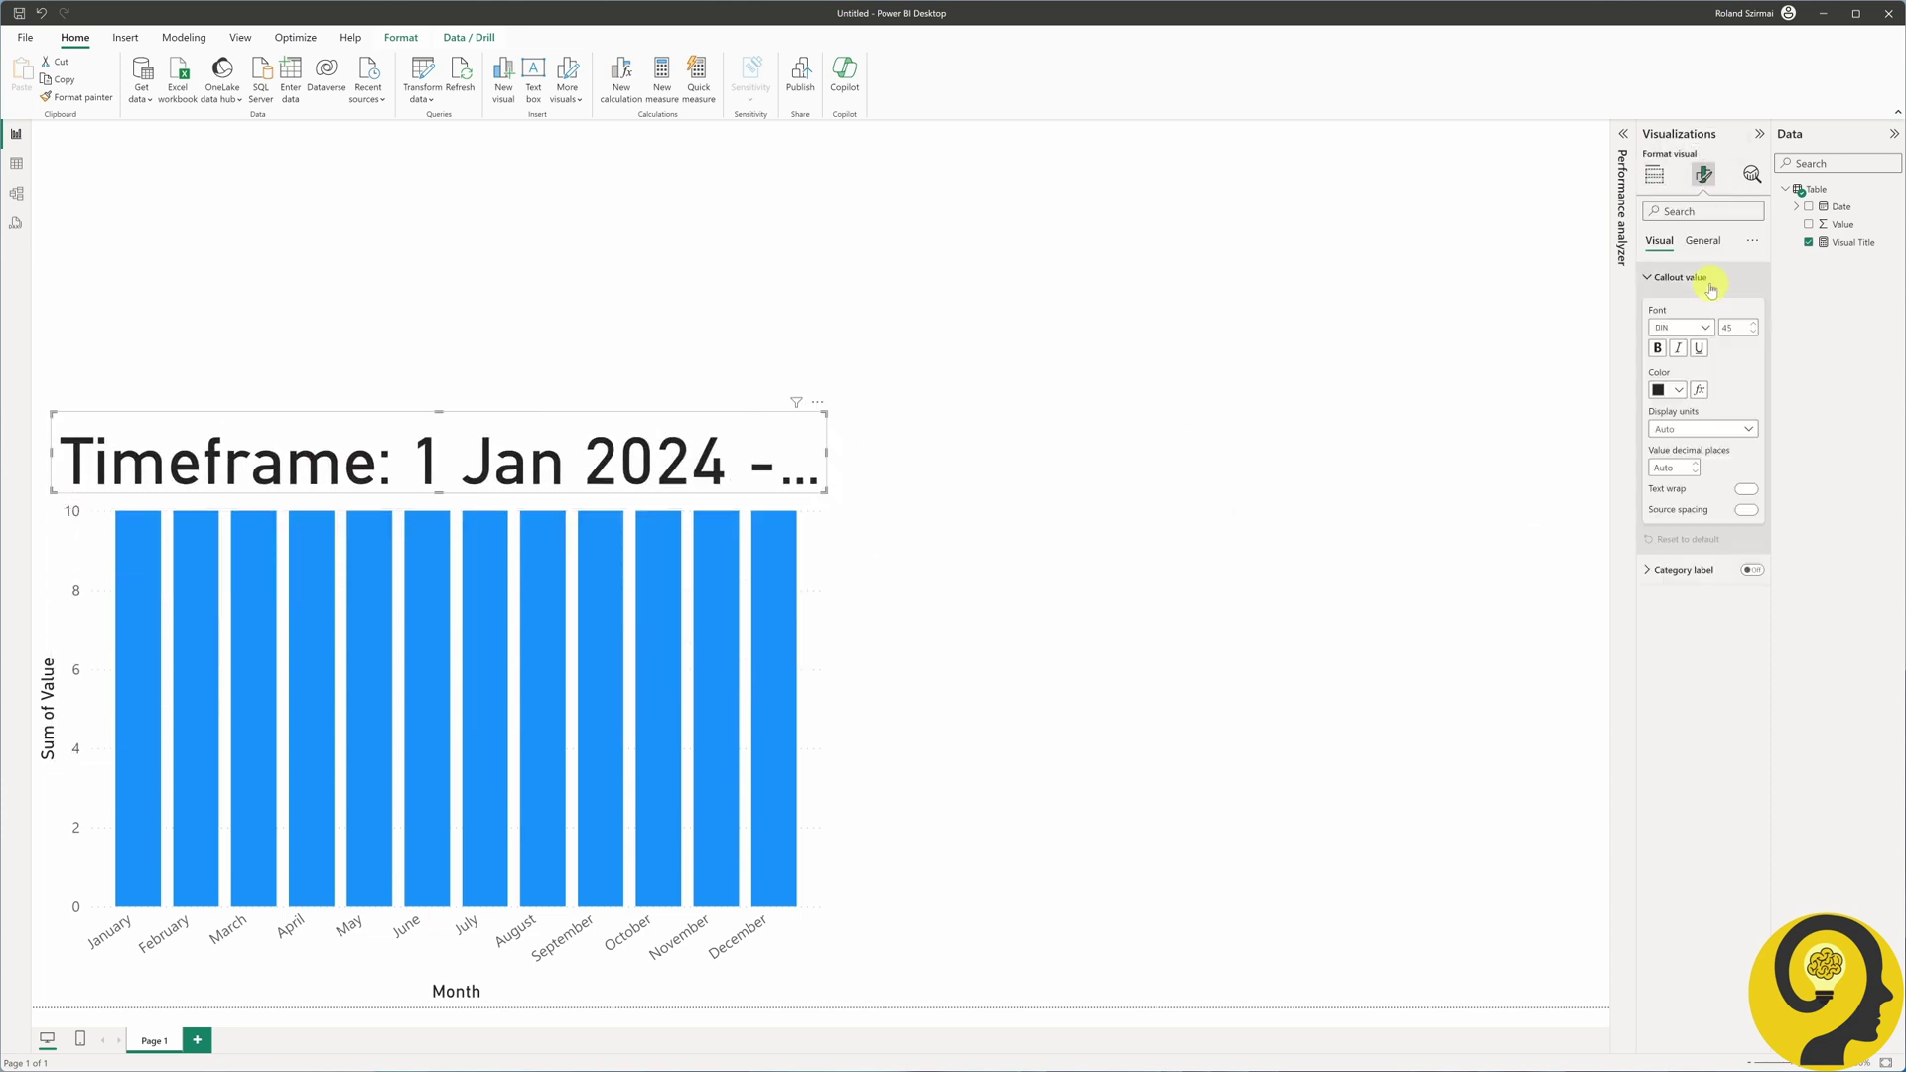
left_click(1743, 327)
type("10")
key("Return")
- Select the August, July, then May bars so the card shows 1 May 2024 - 1 May 2024
left_click(1403, 387)
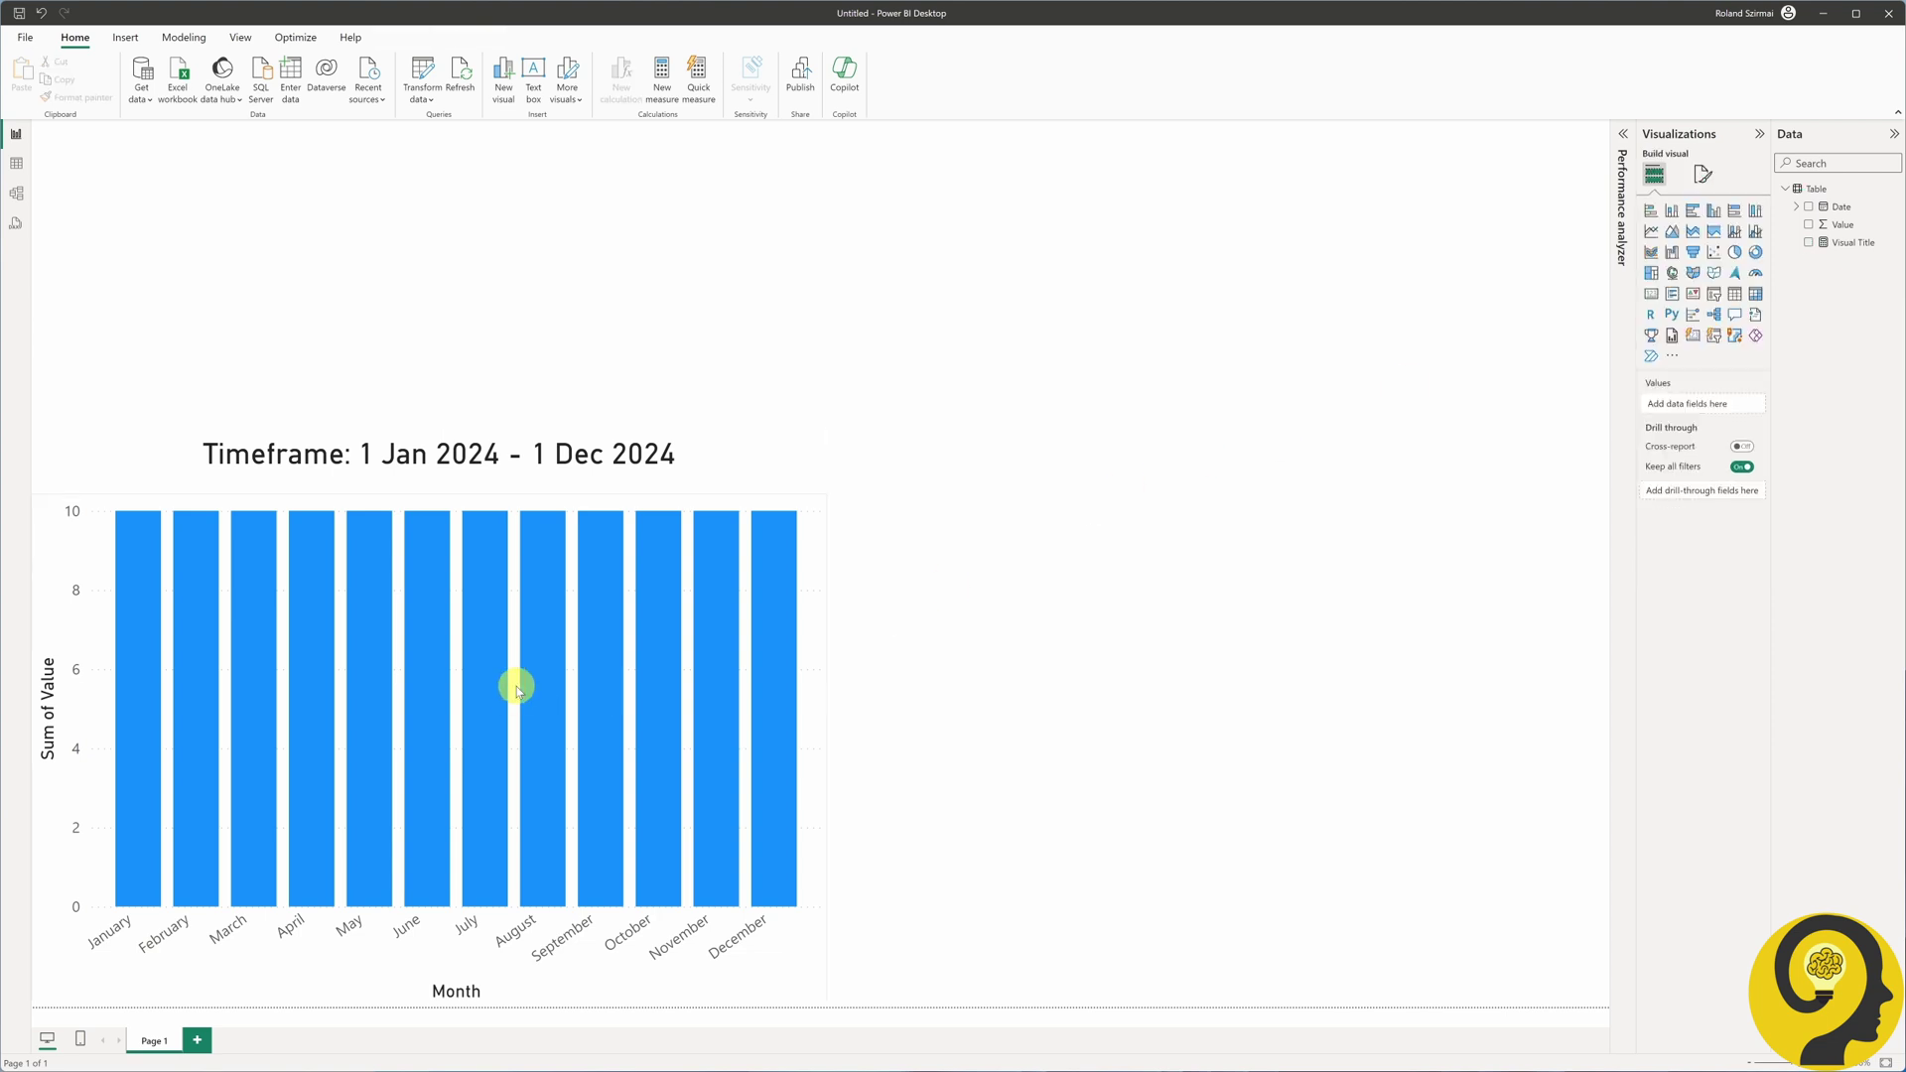
left_click(534, 684)
left_click(476, 682)
left_click(361, 693)
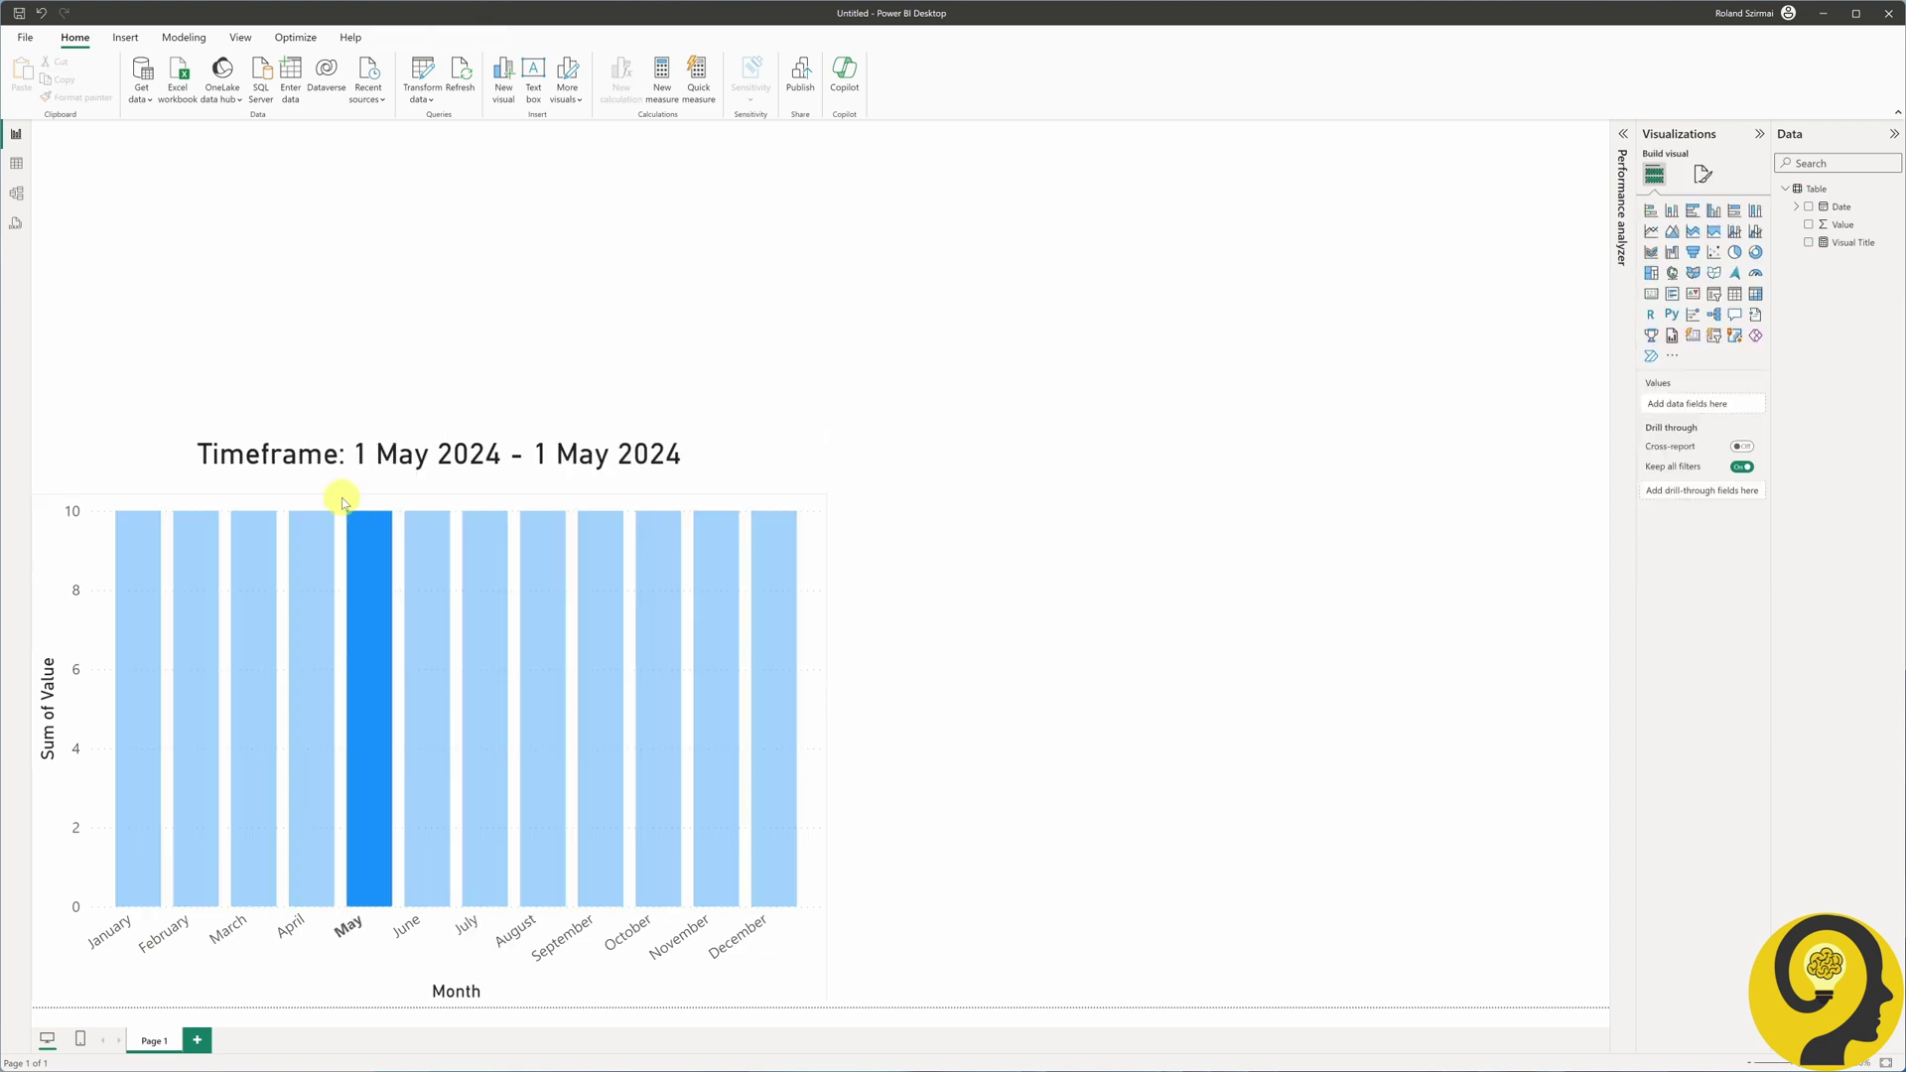